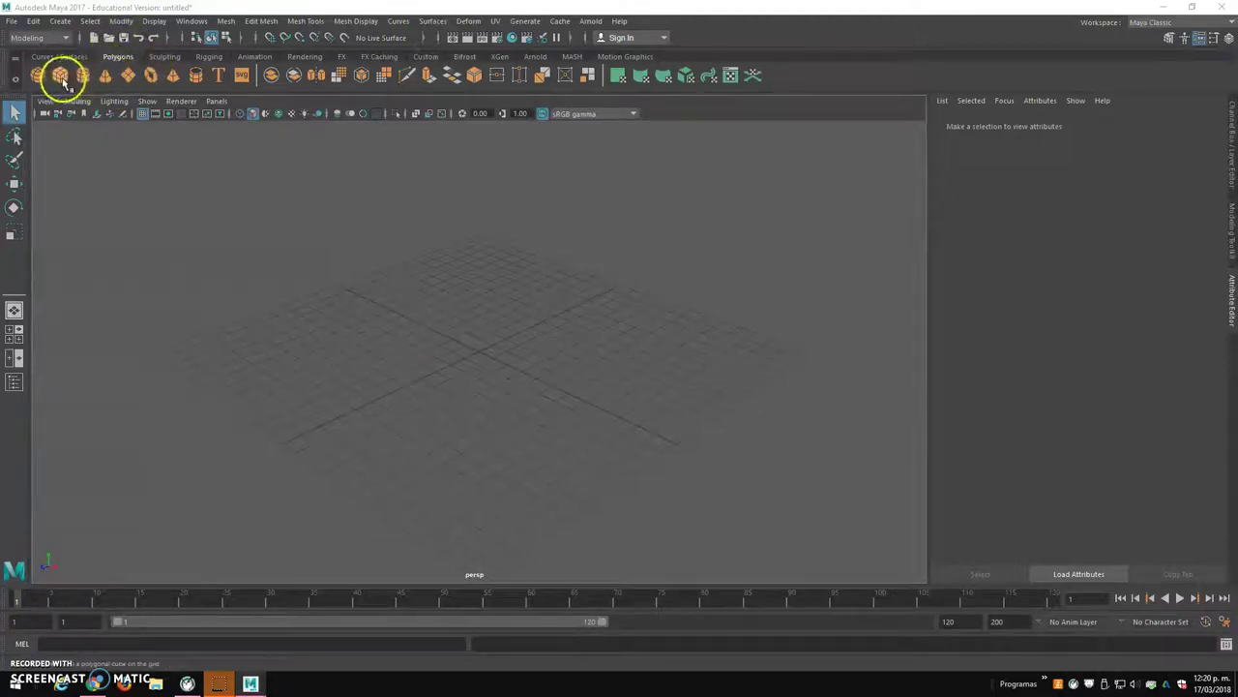
Step: Create a polygon torus and add a 3D fluid container from the FX menu set
{"action": "left_click", "coordinate": [151, 77]}
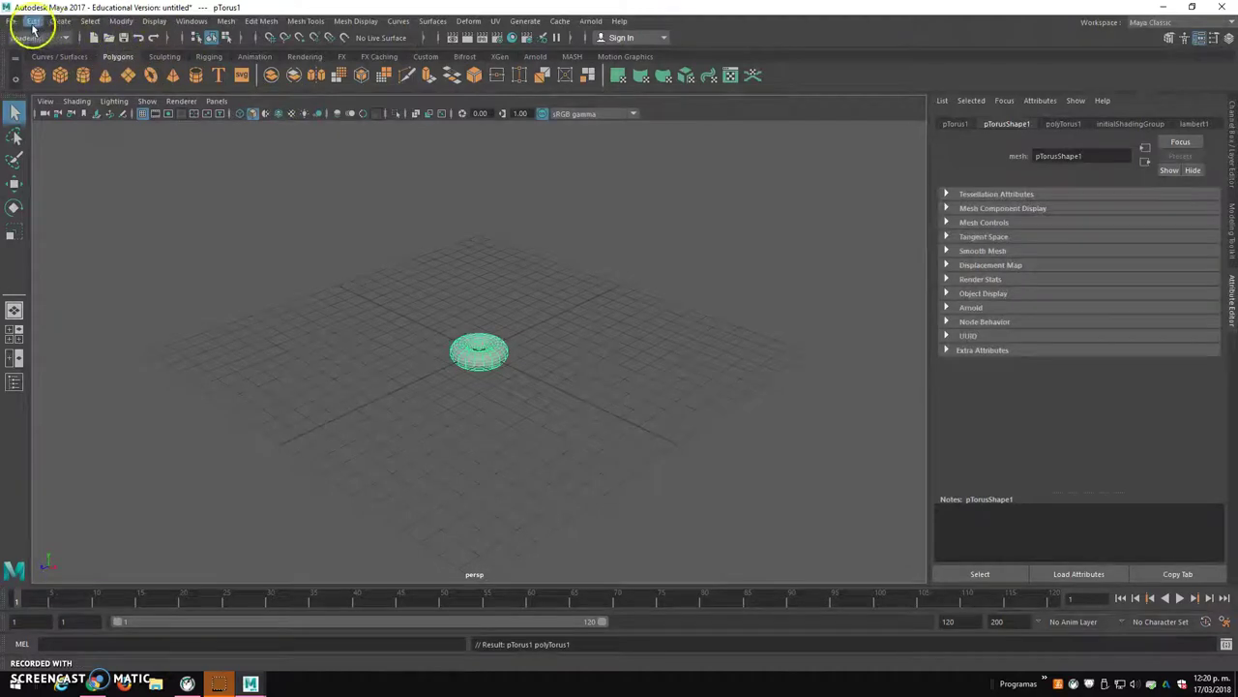
{"action": "left_click", "coordinate": [34, 37]}
{"action": "left_click", "coordinate": [29, 91]}
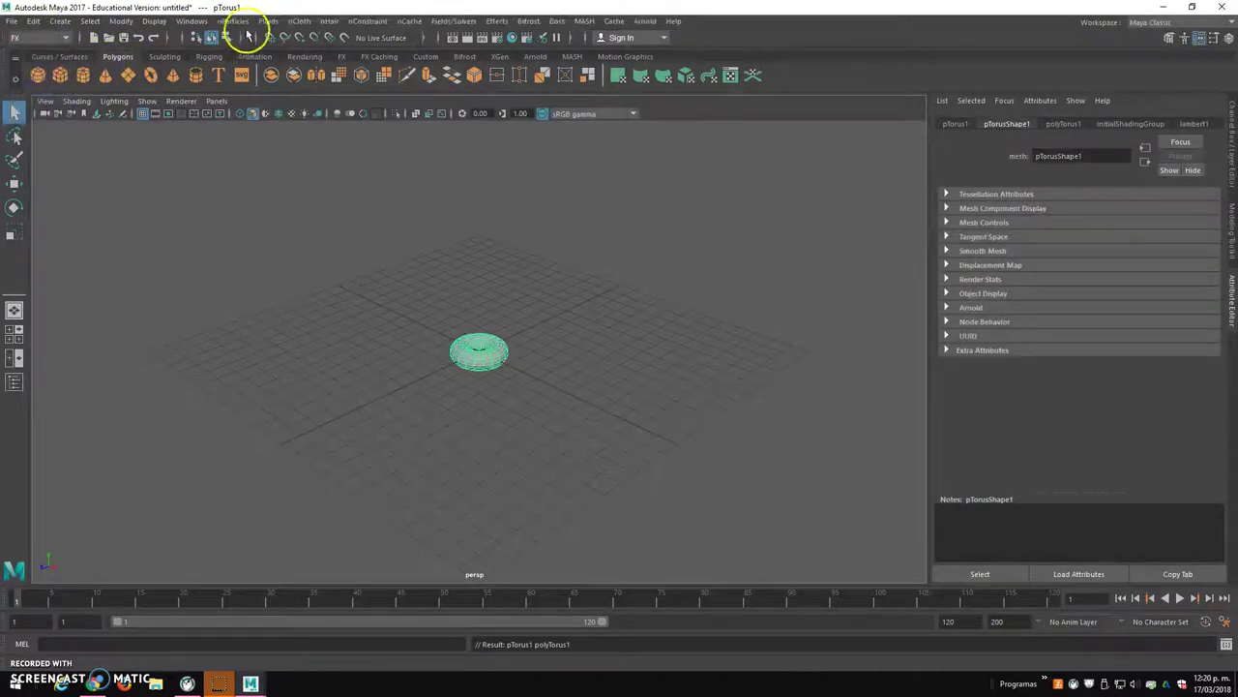
{"action": "left_click", "coordinate": [275, 23]}
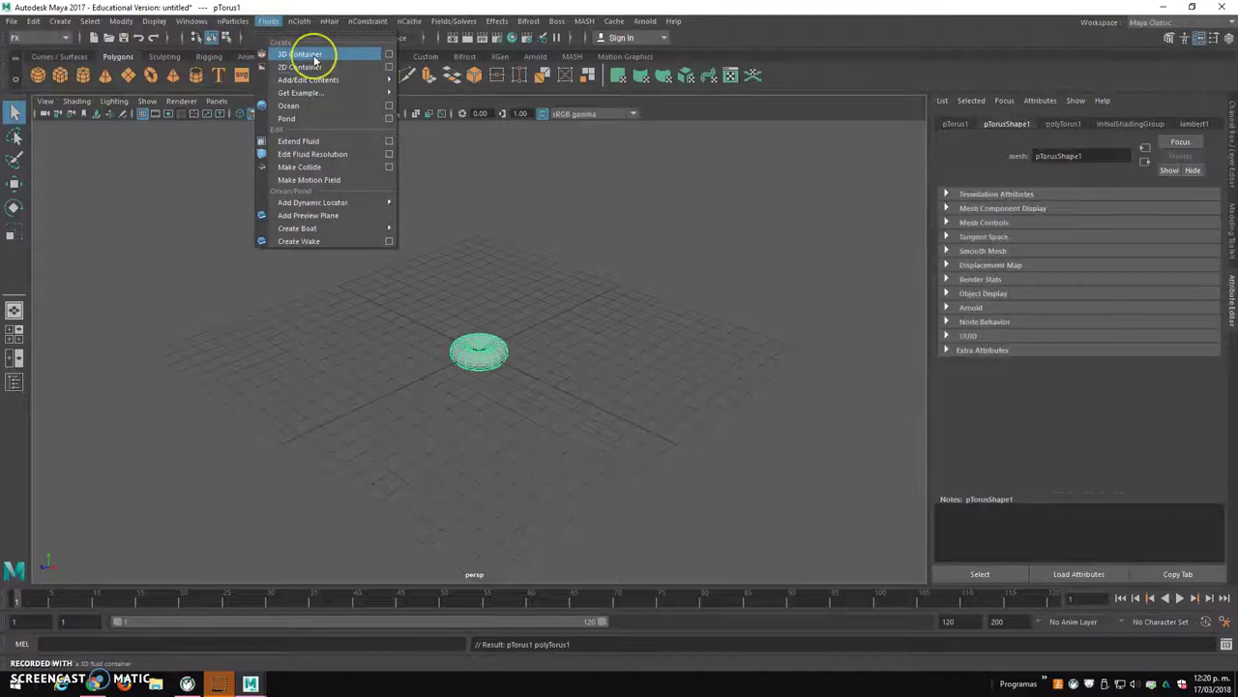
{"action": "left_click", "coordinate": [302, 54]}
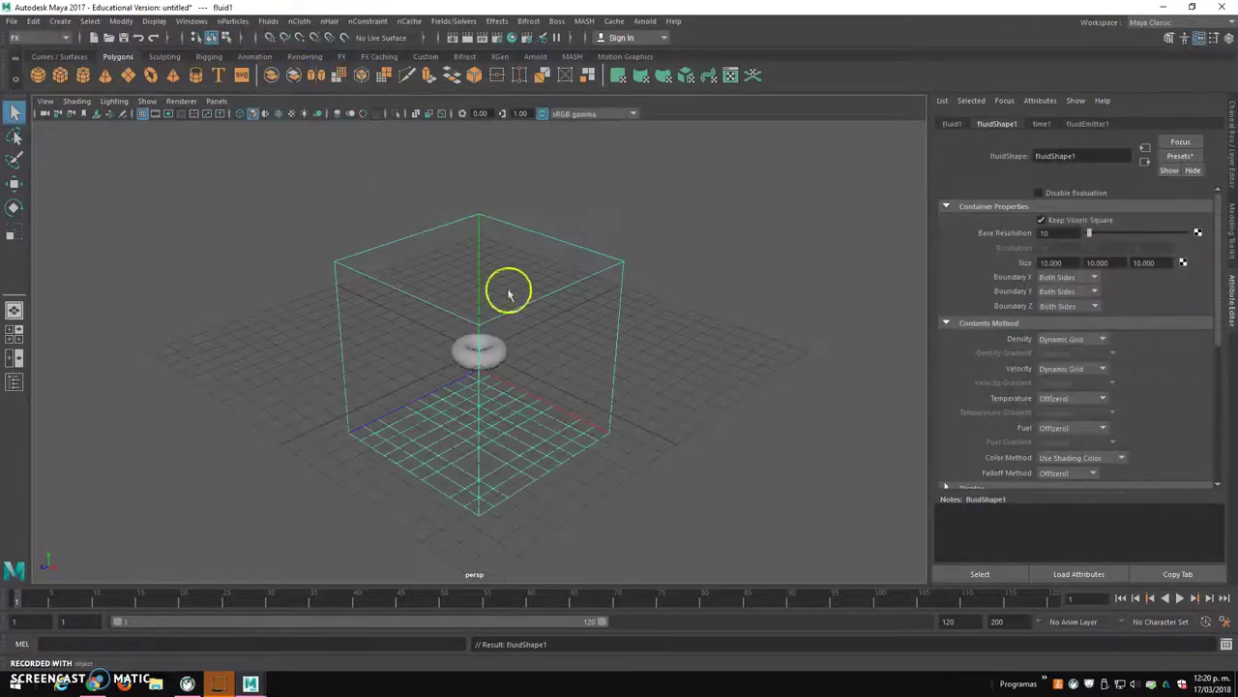
Step: Split the viewport into two side-by-side panes, with the right pane showing persp
{"action": "left_click", "coordinate": [216, 100]}
{"action": "mouse_move", "coordinate": [232, 195]}
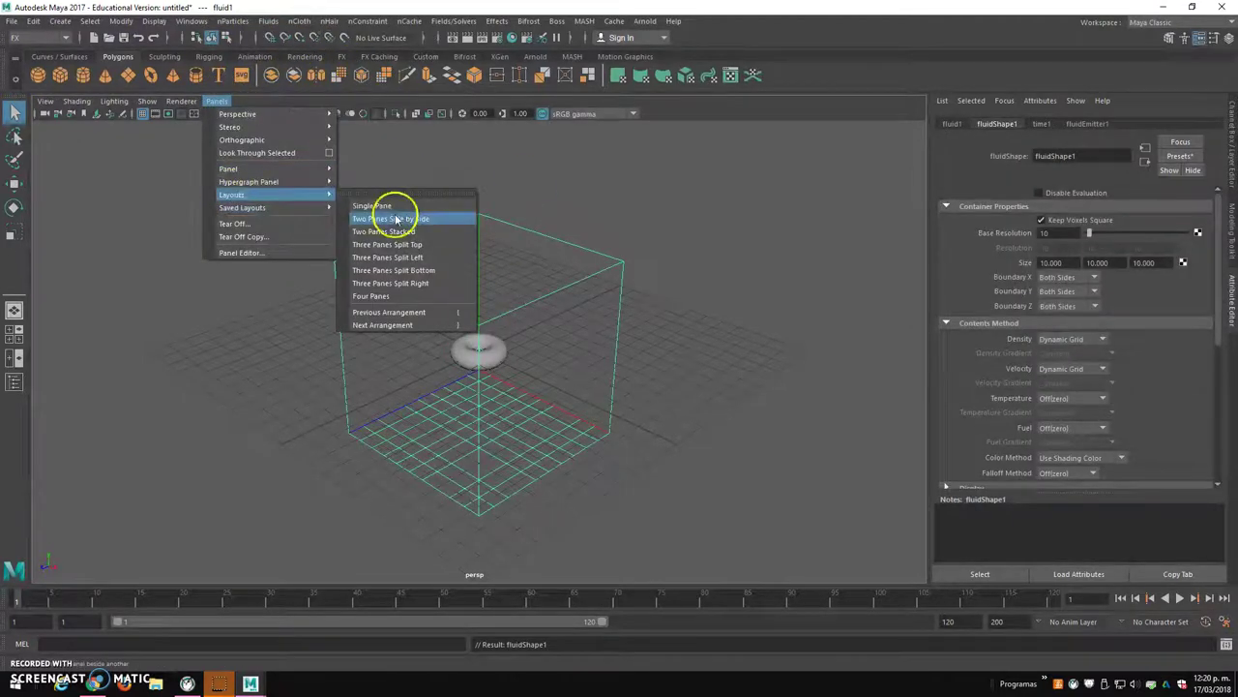
{"action": "left_click", "coordinate": [397, 219]}
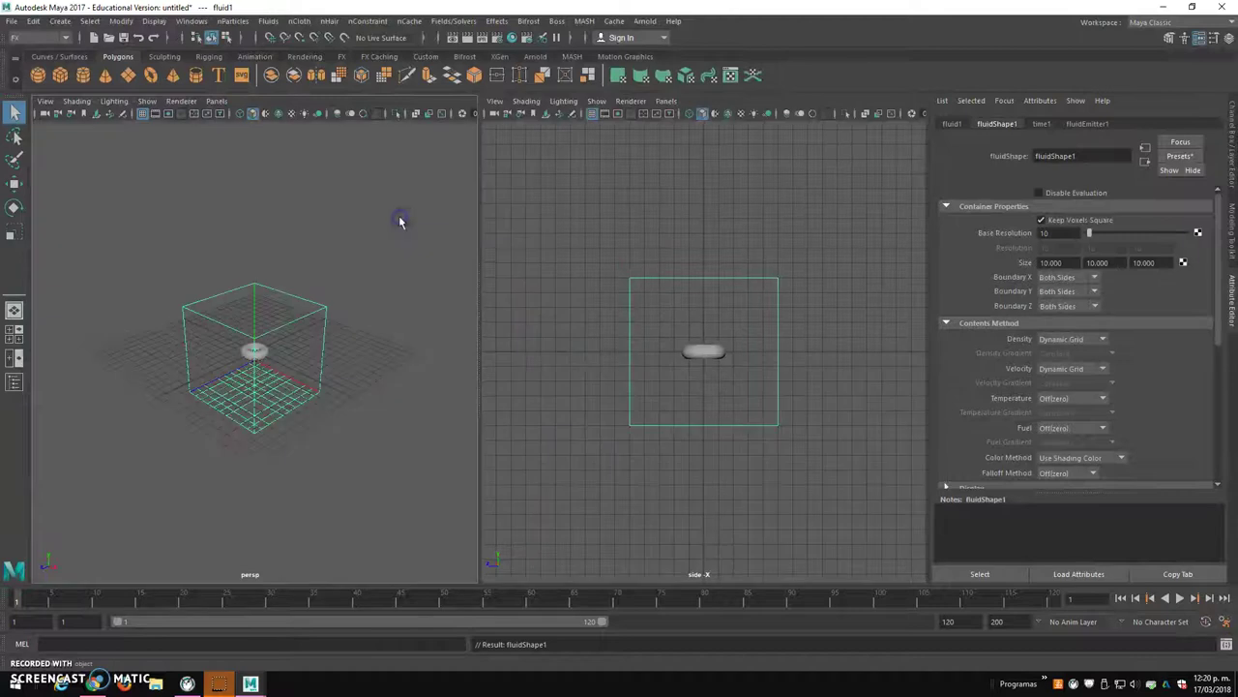
{"action": "left_click", "coordinate": [603, 232]}
{"action": "left_click", "coordinate": [666, 101]}
{"action": "left_click", "coordinate": [854, 116]}
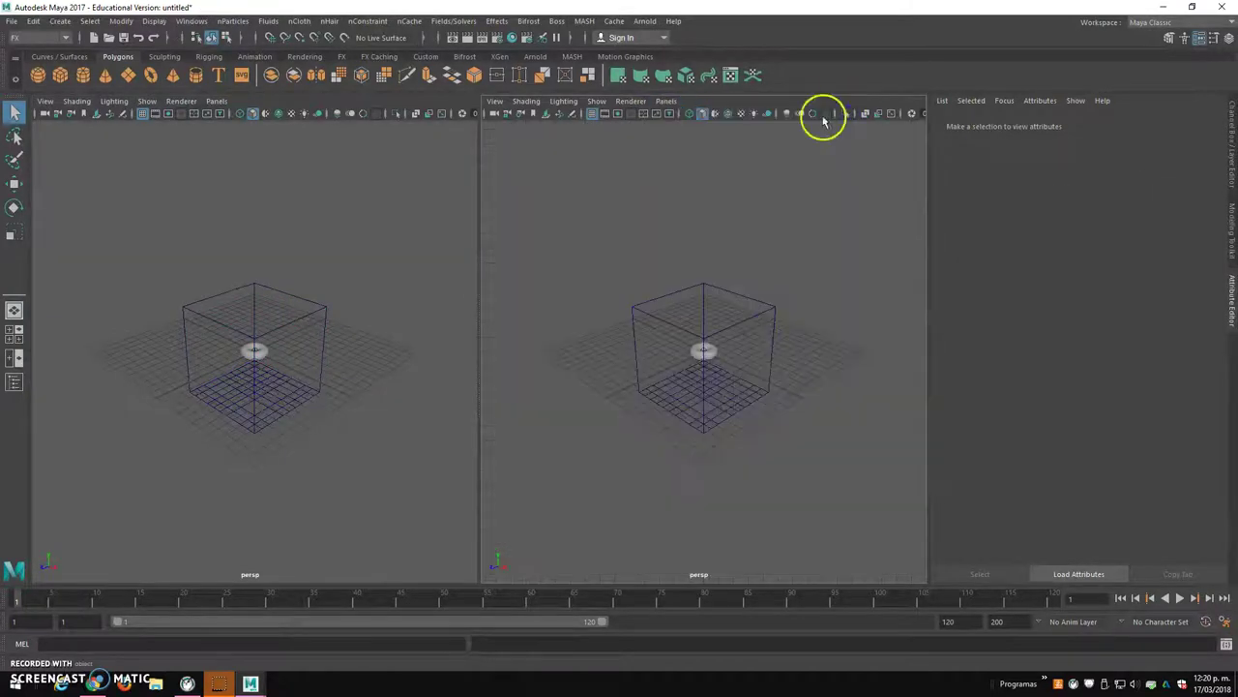
{"action": "left_click", "coordinate": [217, 100]}
{"action": "mouse_move", "coordinate": [241, 139]}
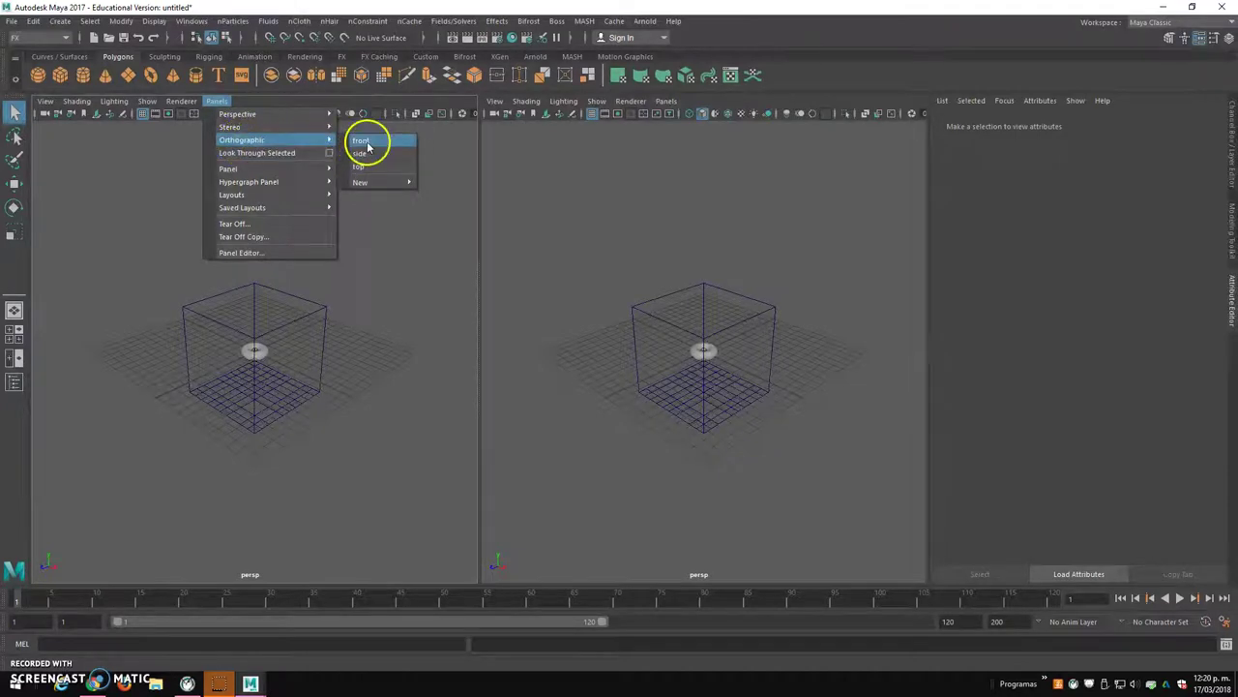
Step: Switch the left pane to front view and size the container 5 × 7 × 5 with base resolution 35
{"action": "left_click", "coordinate": [368, 145]}
{"action": "left_click_drag", "start_coordinate": [295, 304], "coordinate": [278, 295]}
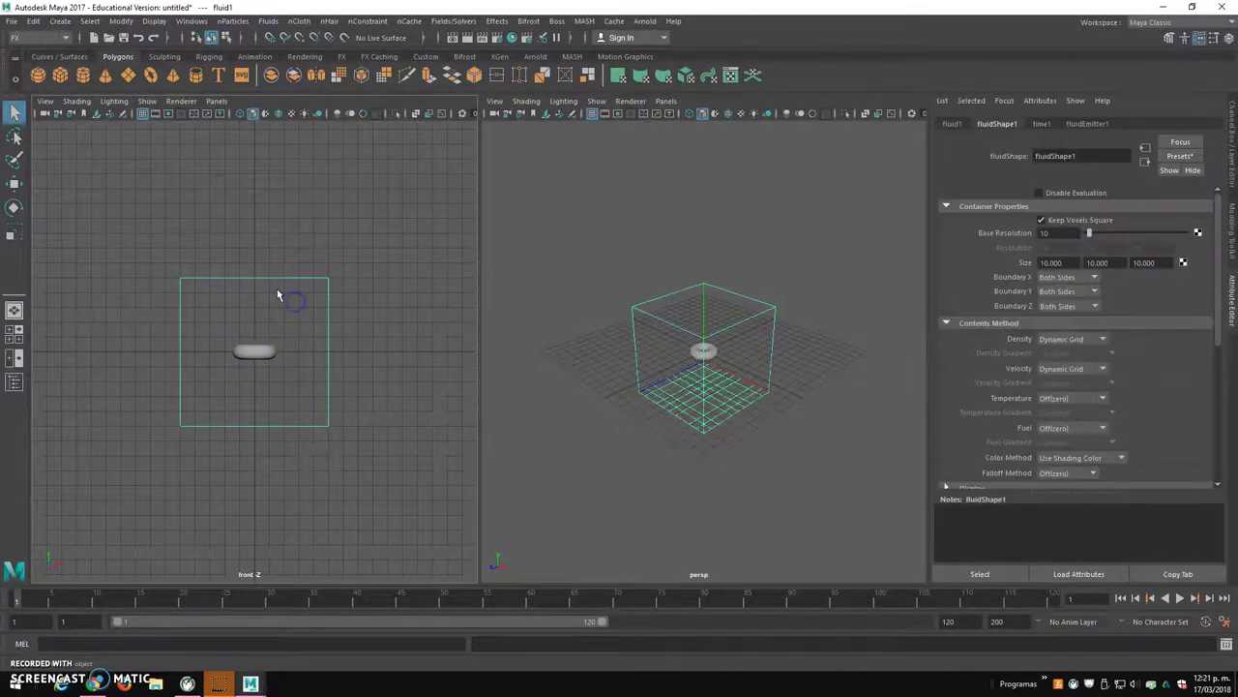
{"action": "key", "text": "w"}
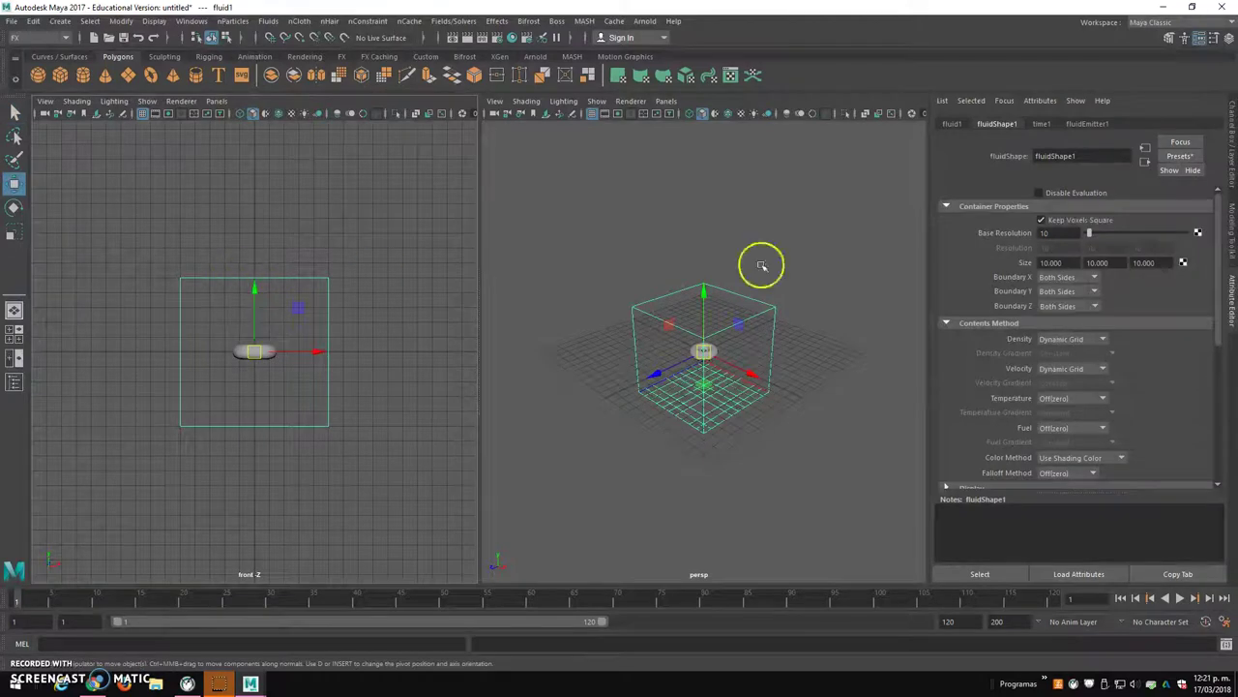
{"action": "double_click", "coordinate": [1056, 263]}
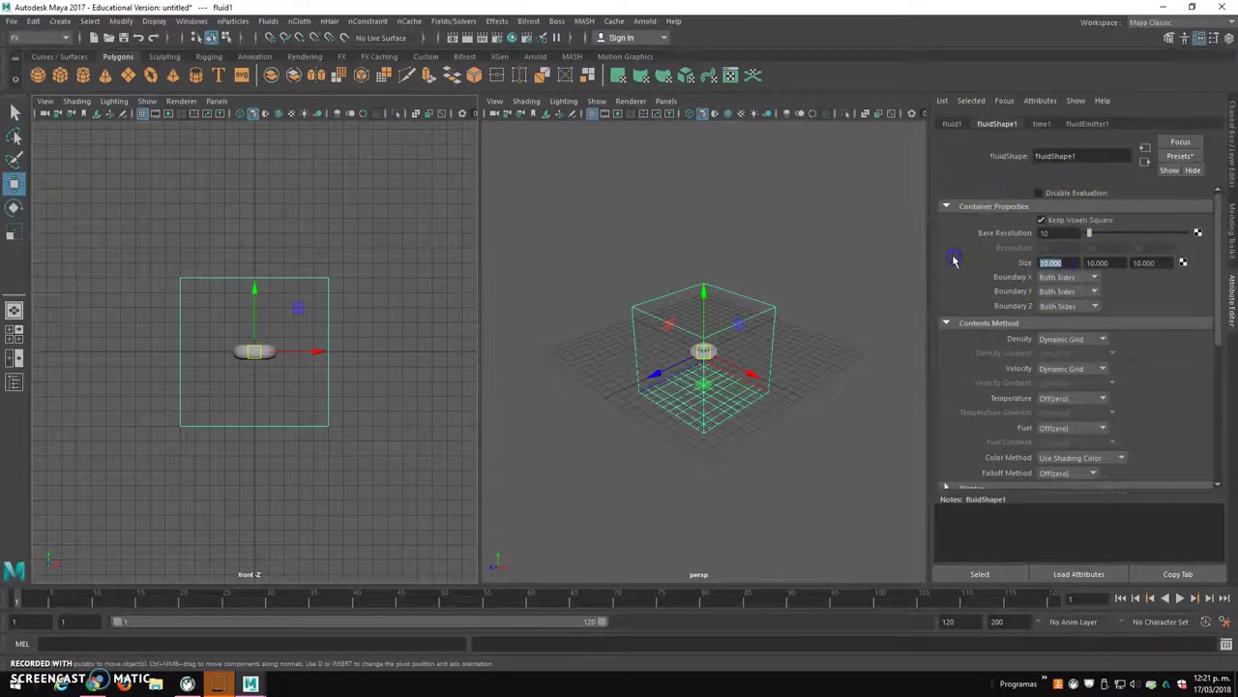
{"action": "type", "text": "5"}
{"action": "key", "text": "Return"}
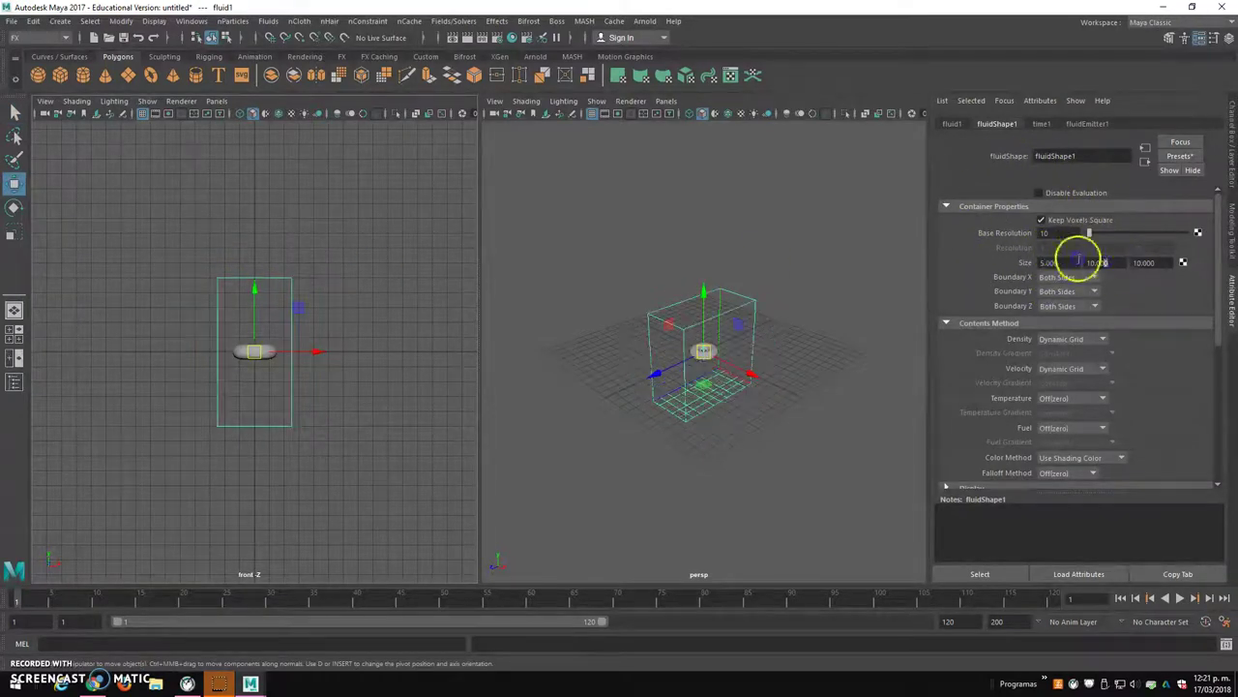
{"action": "type", "text": "7"}
{"action": "double_click", "coordinate": [1146, 263]}
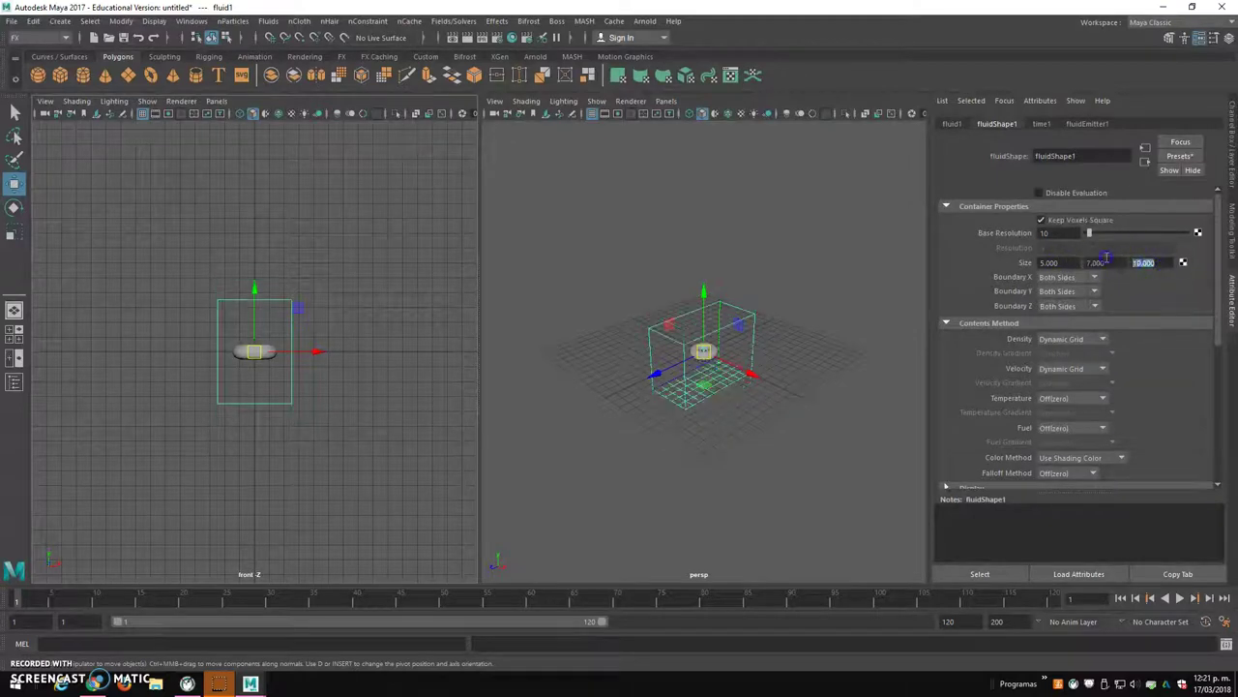
{"action": "type", "text": "5.000"}
{"action": "key", "text": "Return"}
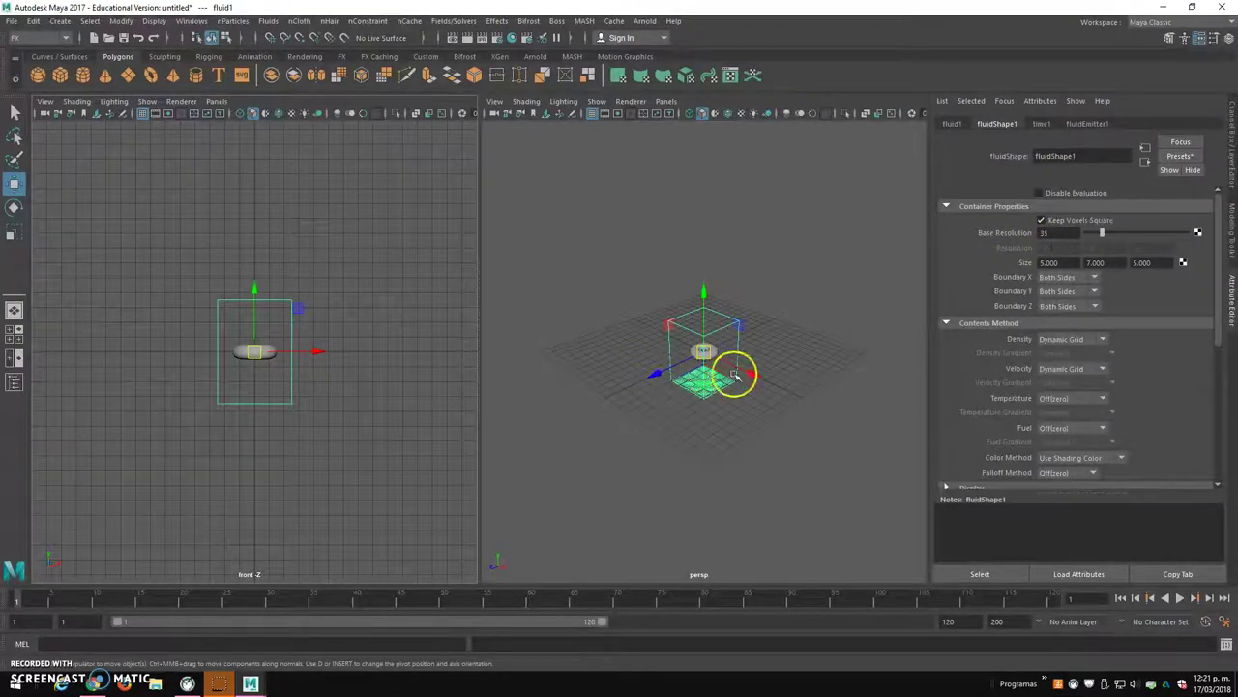
Step: Set the container's Boundary X and Boundary Z to None
{"action": "left_click", "coordinate": [1071, 279]}
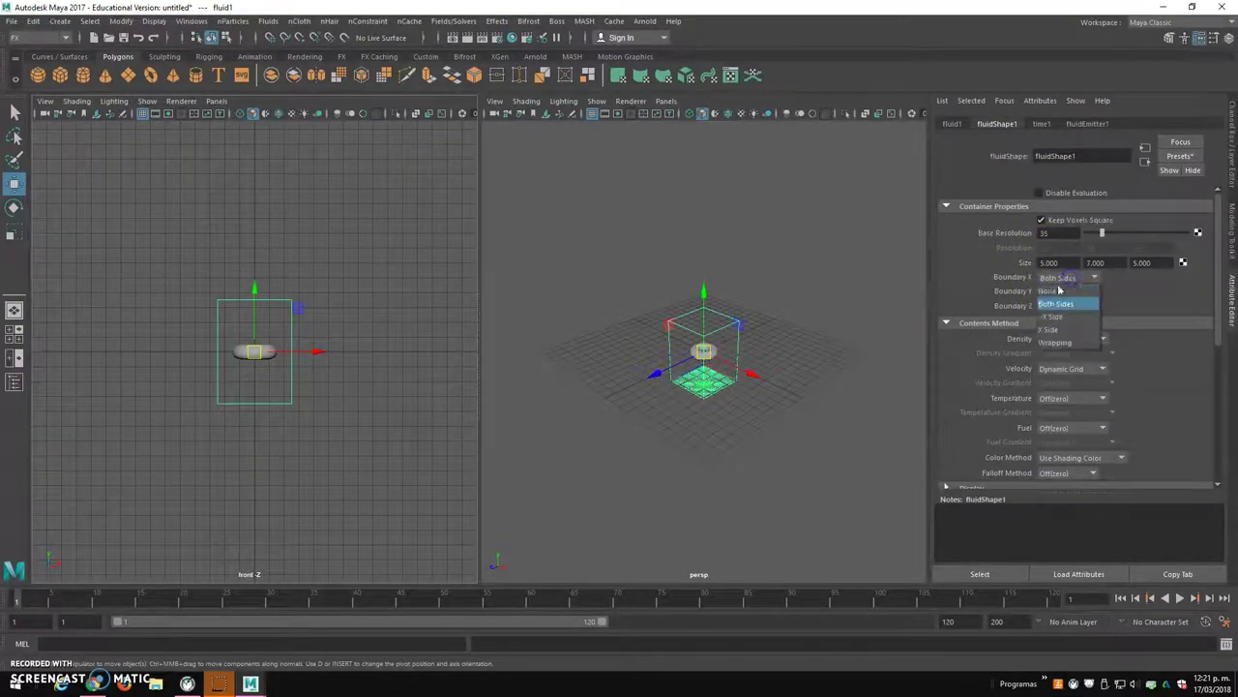
{"action": "left_click", "coordinate": [1061, 292]}
{"action": "left_click", "coordinate": [1056, 306]}
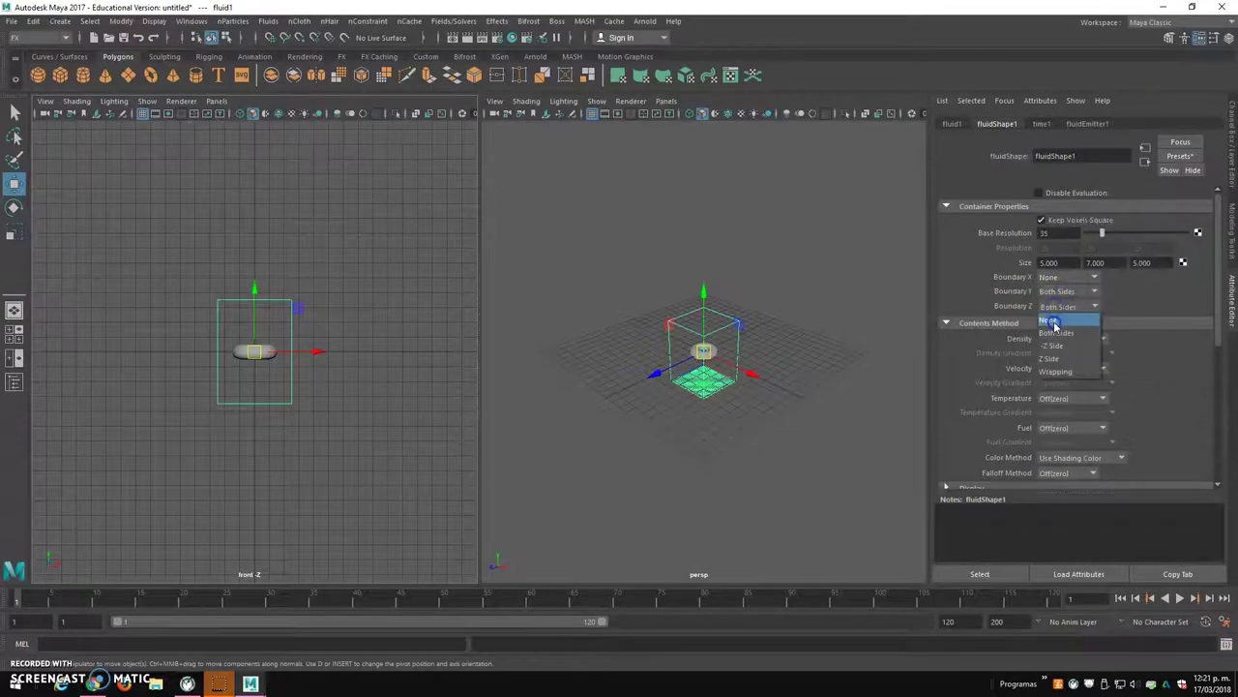
{"action": "left_click", "coordinate": [1053, 321]}
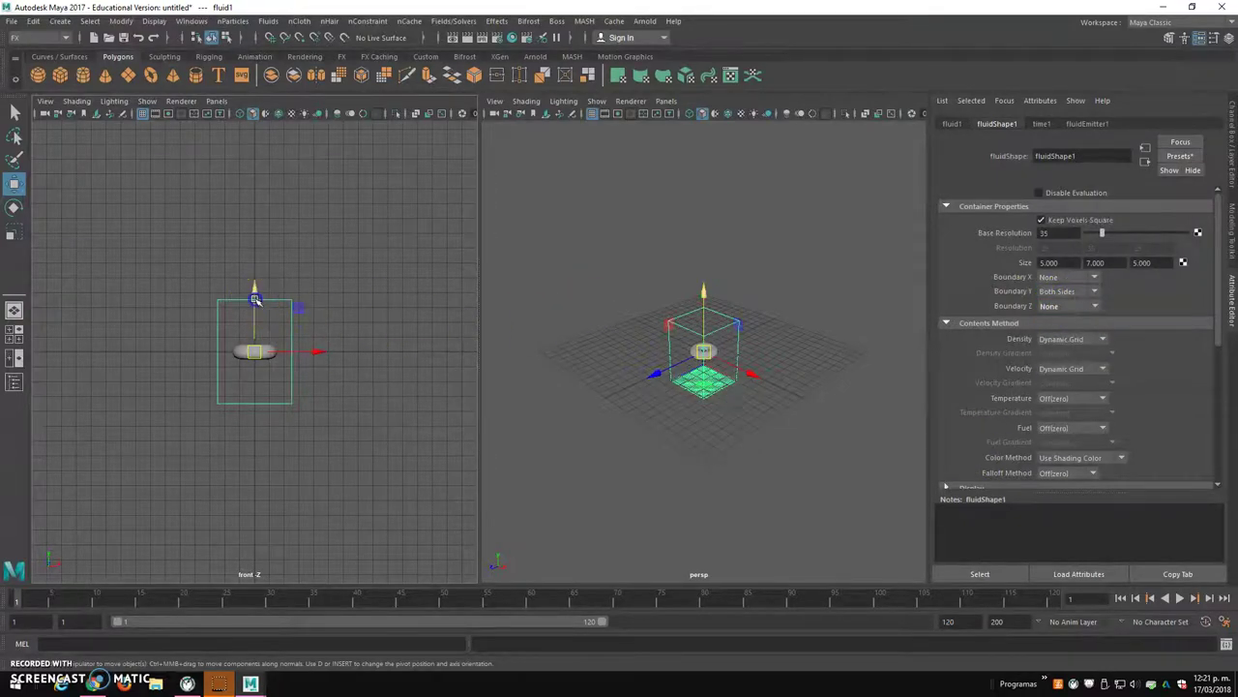
Step: Raise the fluid container above the torus, nudge the torus up, and select both
{"action": "left_click_drag", "start_coordinate": [255, 288], "coordinate": [262, 248]}
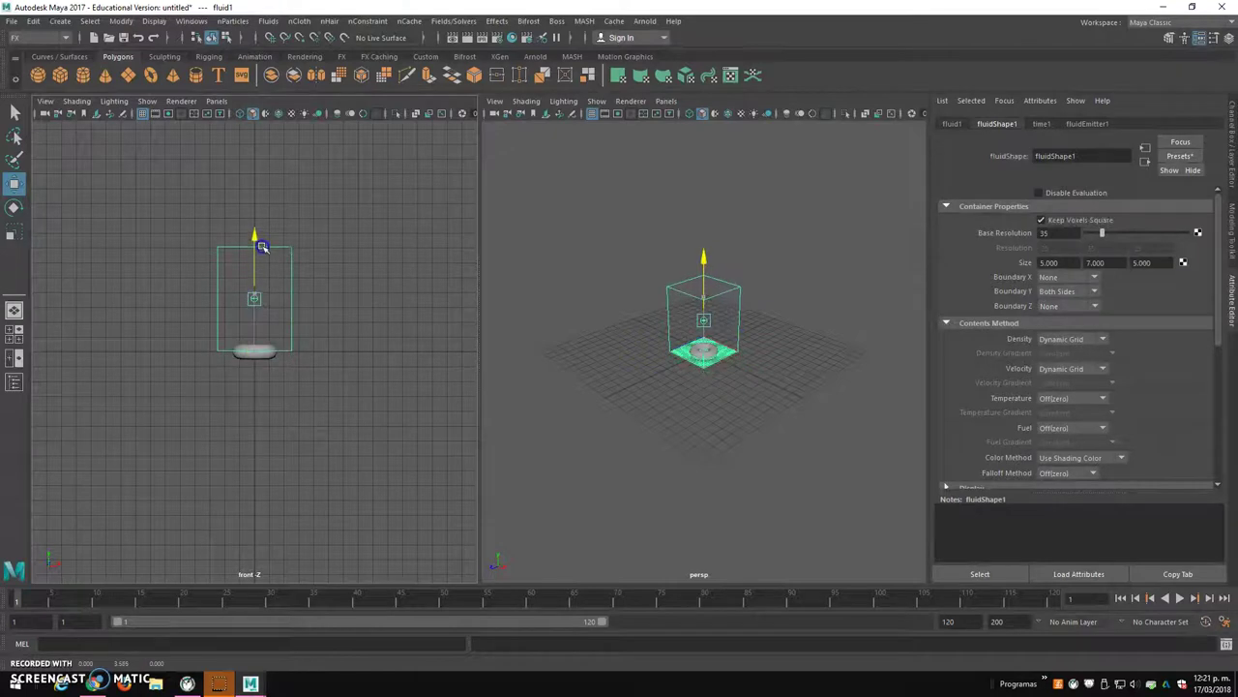
{"action": "left_click", "coordinate": [263, 344]}
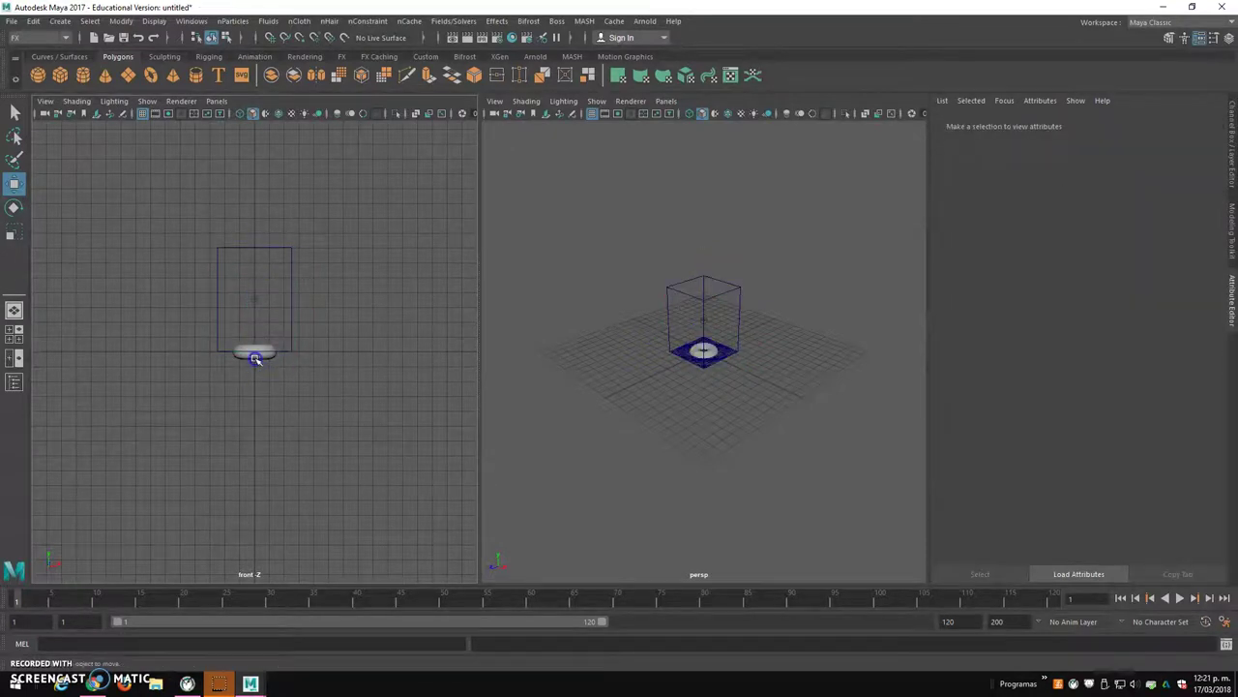
{"action": "left_click", "coordinate": [255, 358]}
{"action": "left_click_drag", "start_coordinate": [253, 307], "coordinate": [255, 297]}
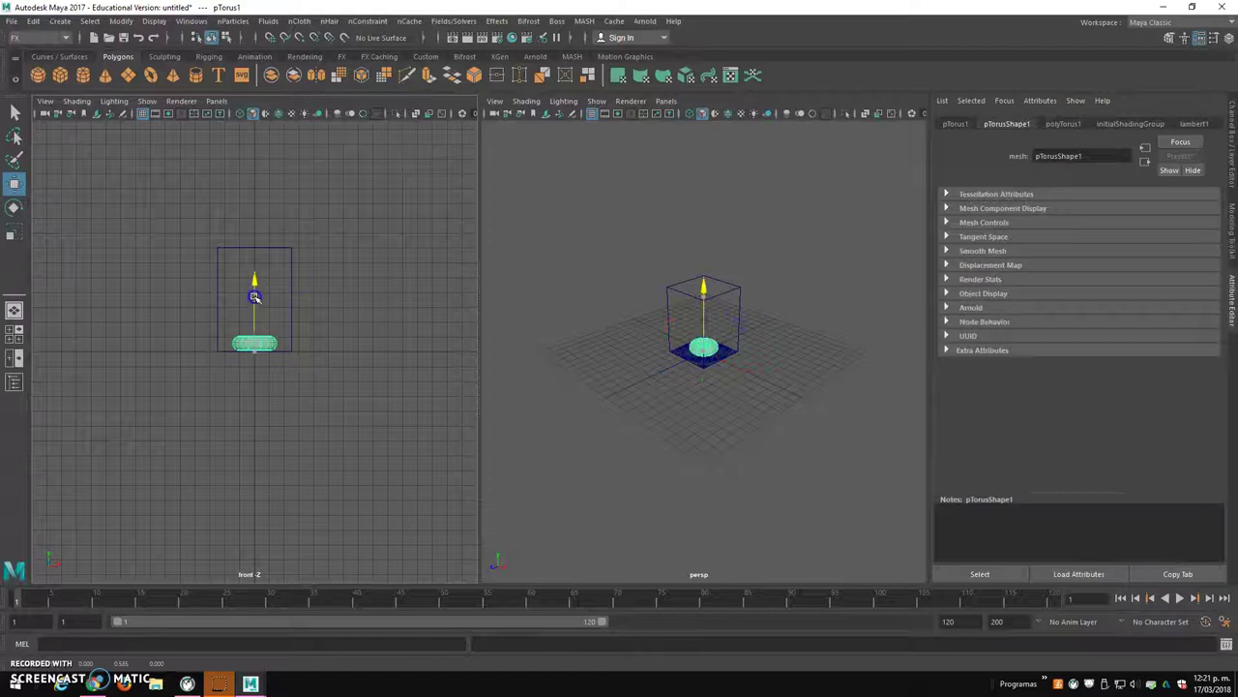
{"action": "left_click", "coordinate": [328, 319]}
{"action": "left_click", "coordinate": [250, 292]}
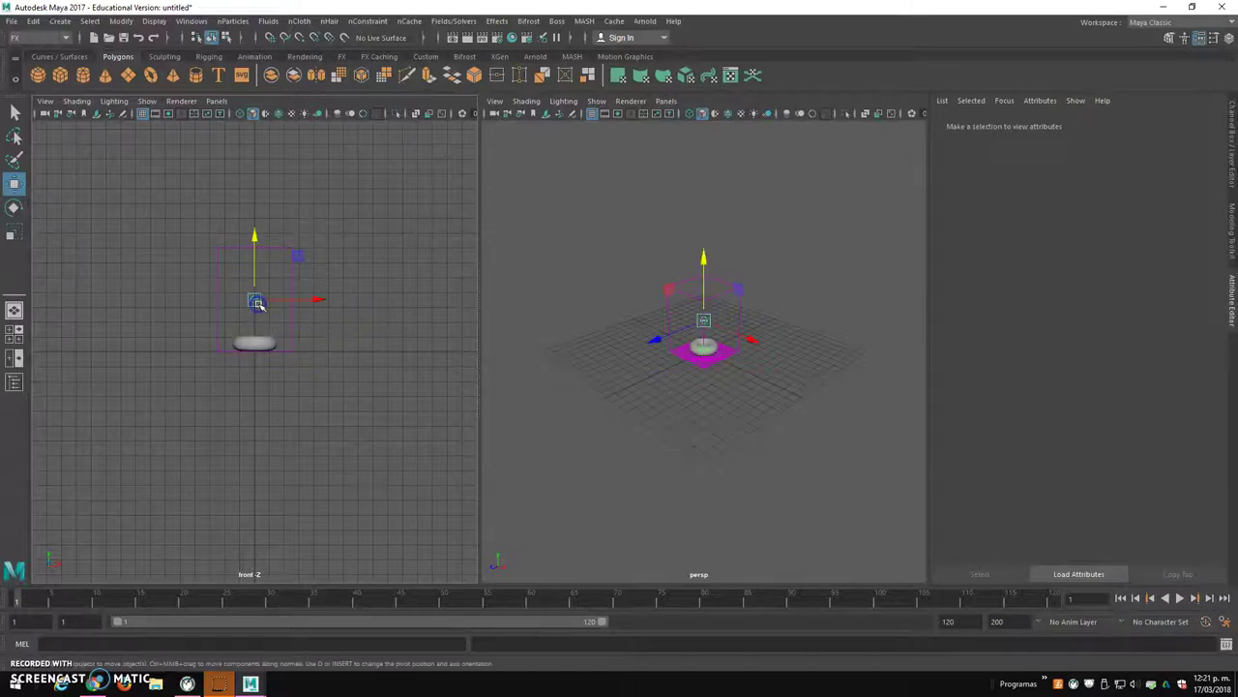
{"action": "left_click", "coordinate": [258, 309]}
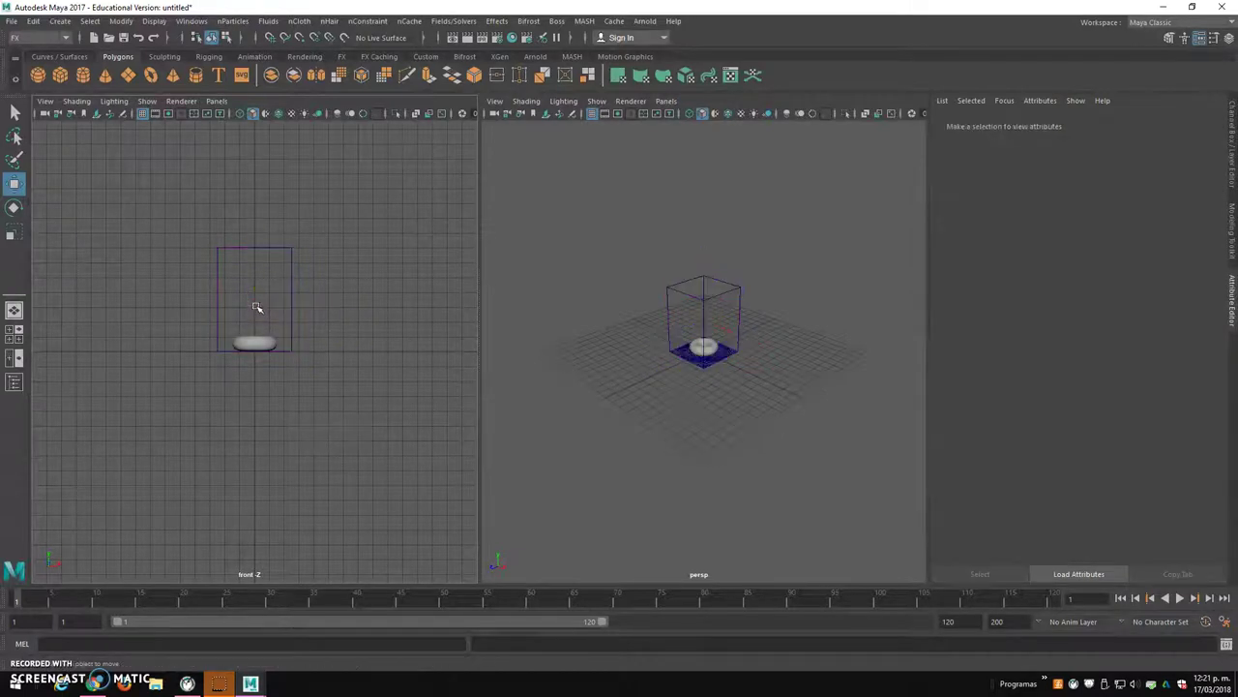
{"action": "left_click", "coordinate": [253, 341]}
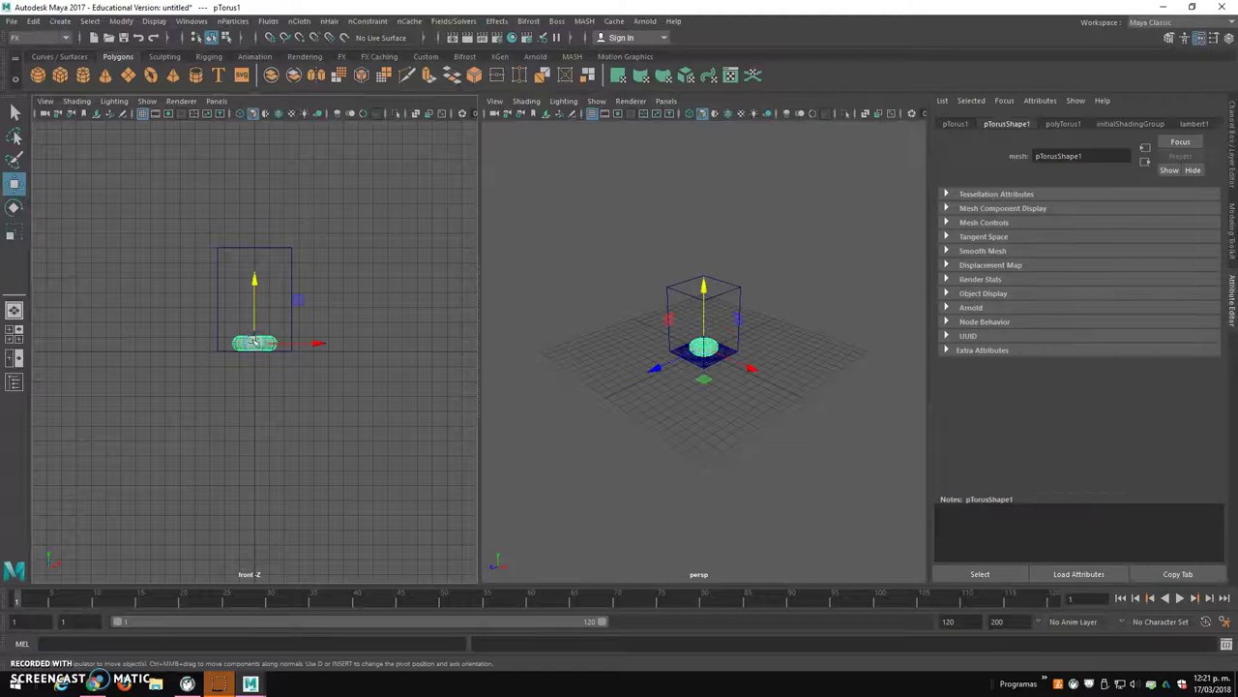
{"action": "left_click", "coordinate": [216, 279]}
{"action": "left_click", "coordinate": [268, 20]}
{"action": "mouse_move", "coordinate": [308, 79]}
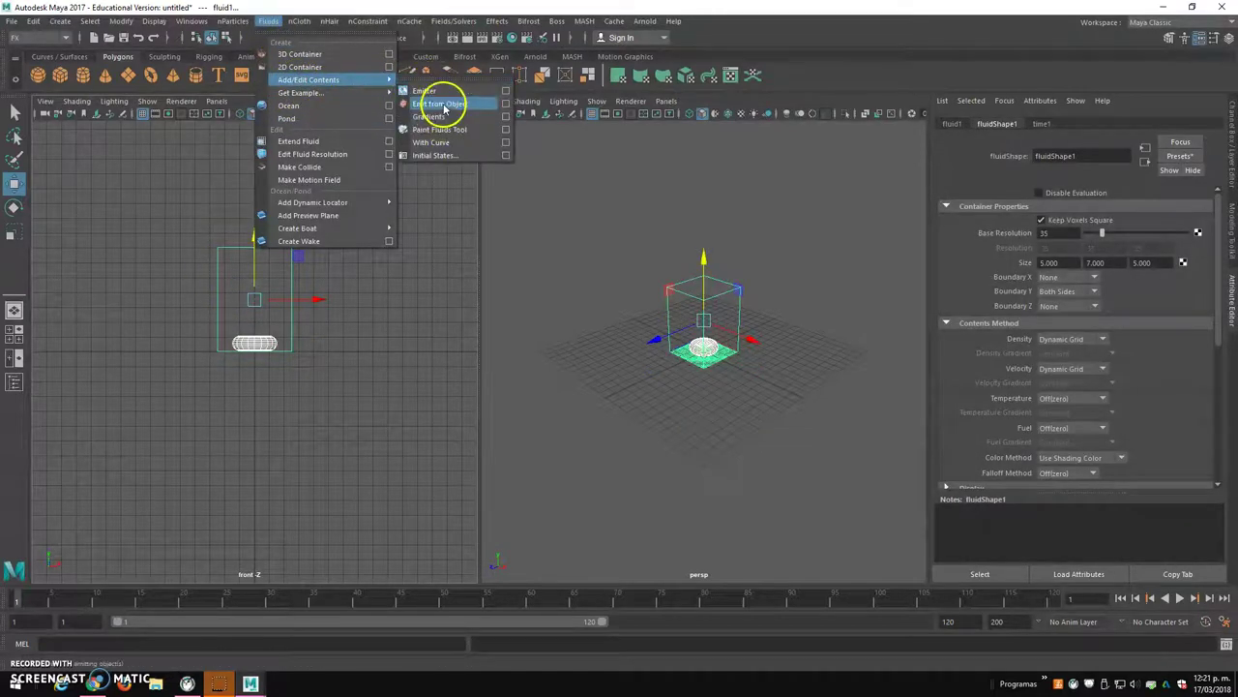
Step: Make the torus emit fluid into the container and run a quick playback test
{"action": "left_click", "coordinate": [425, 91]}
{"action": "left_click", "coordinate": [1179, 598]}
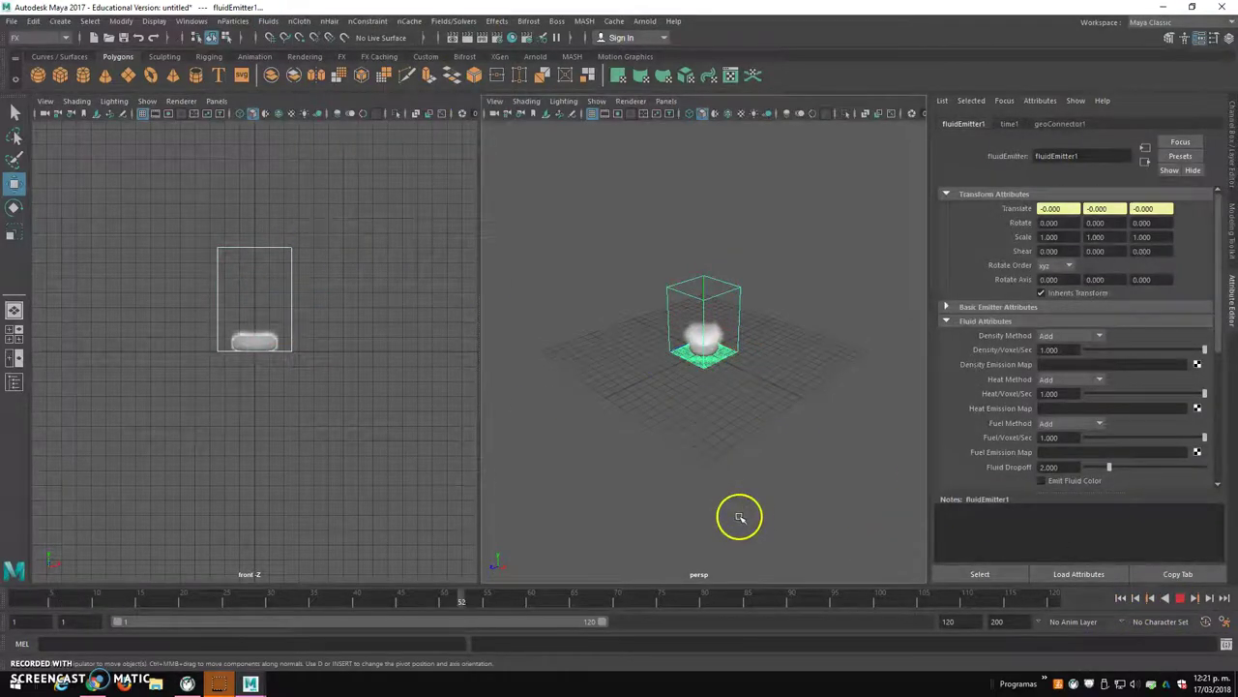
{"action": "left_click", "coordinate": [1179, 598]}
Step: Change the playback speed in the playback preferences and save them
{"action": "left_click", "coordinate": [1225, 622]}
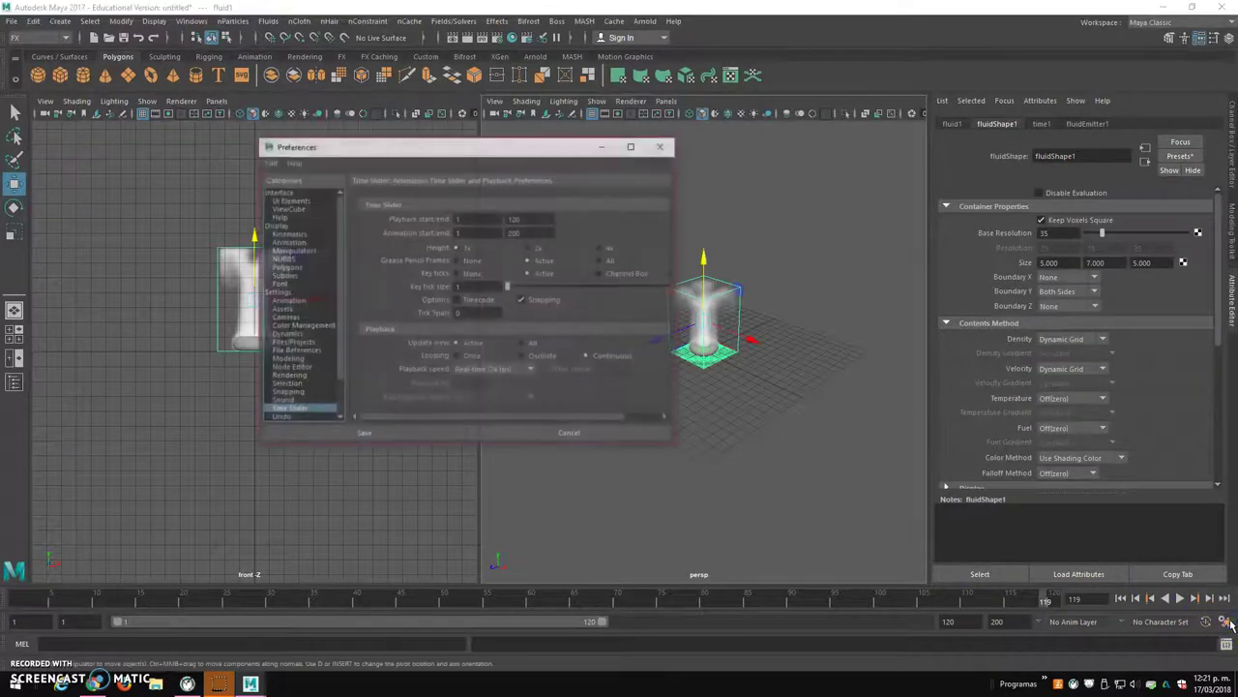
{"action": "left_click", "coordinate": [490, 374]}
{"action": "left_click", "coordinate": [489, 385]}
{"action": "left_click", "coordinate": [401, 435]}
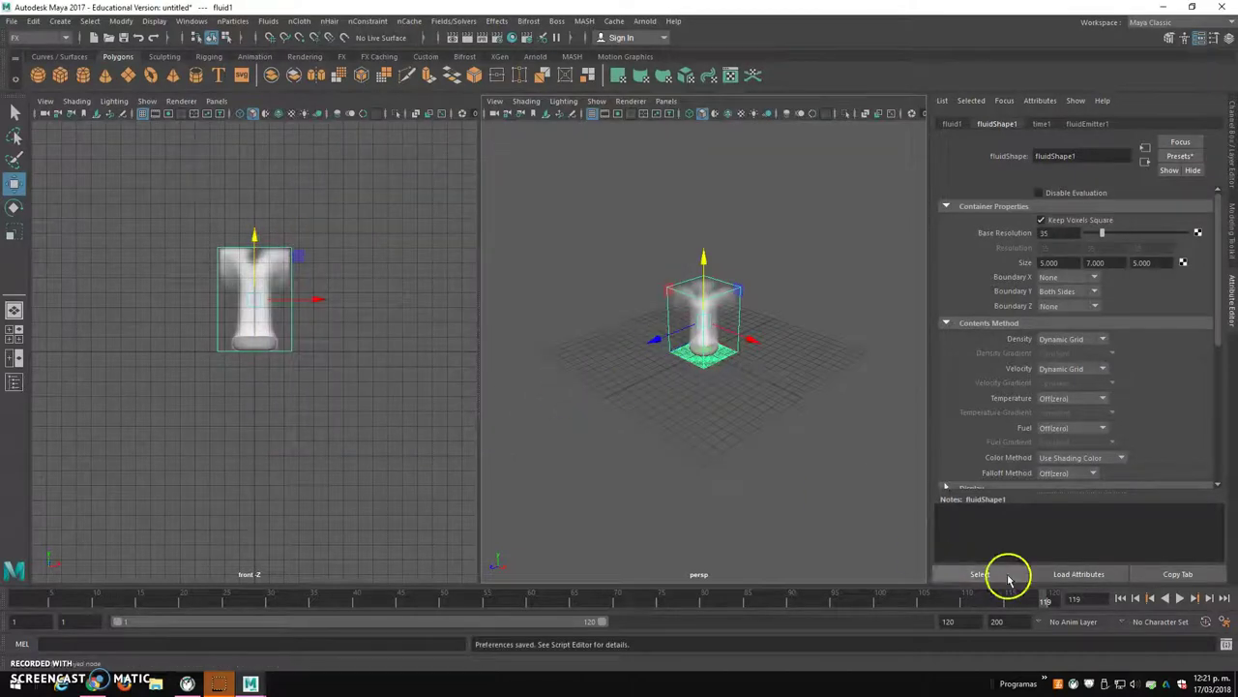
Step: Replay the simulation, stop at frame 65, and reselect the fluid container
{"action": "left_click", "coordinate": [1182, 599]}
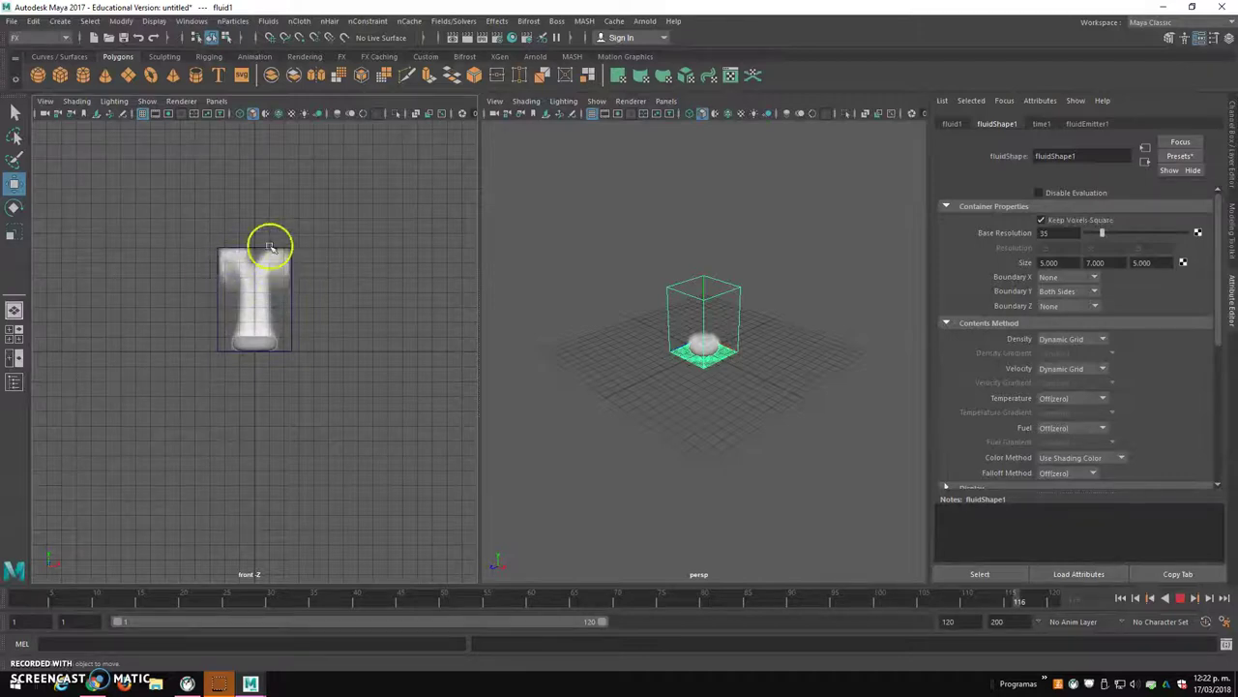
{"action": "left_click", "coordinate": [1180, 598]}
{"action": "left_click", "coordinate": [757, 517]}
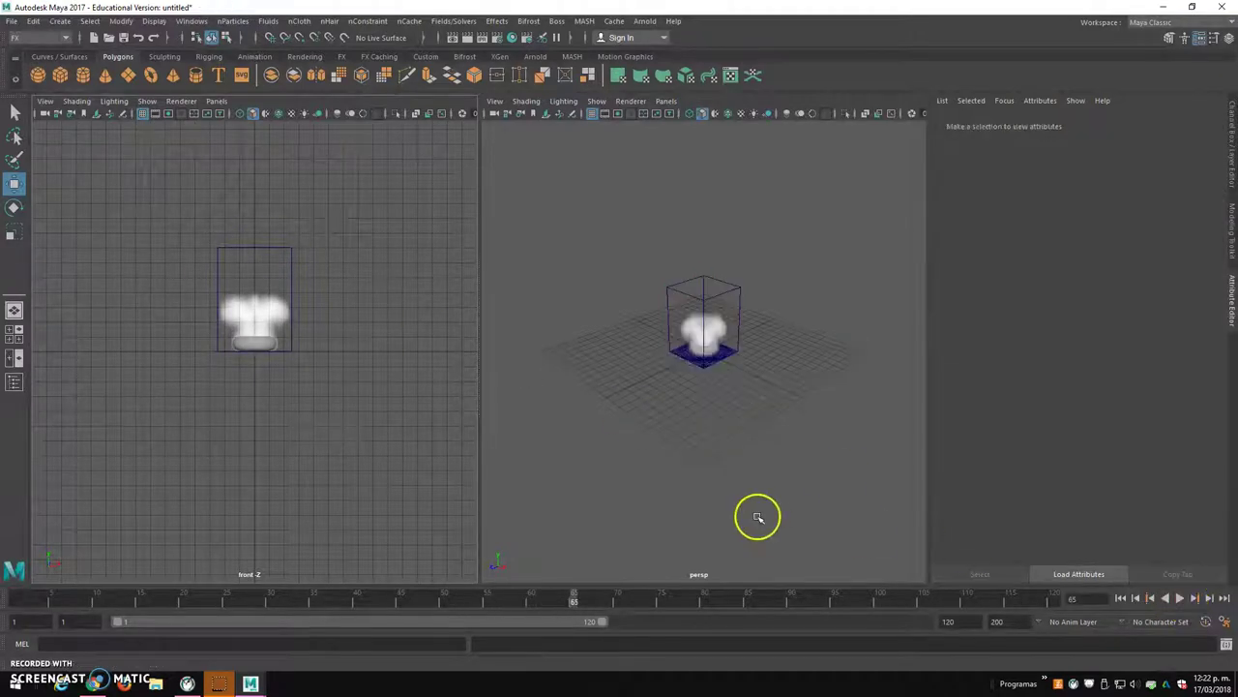
{"action": "left_click", "coordinate": [692, 296]}
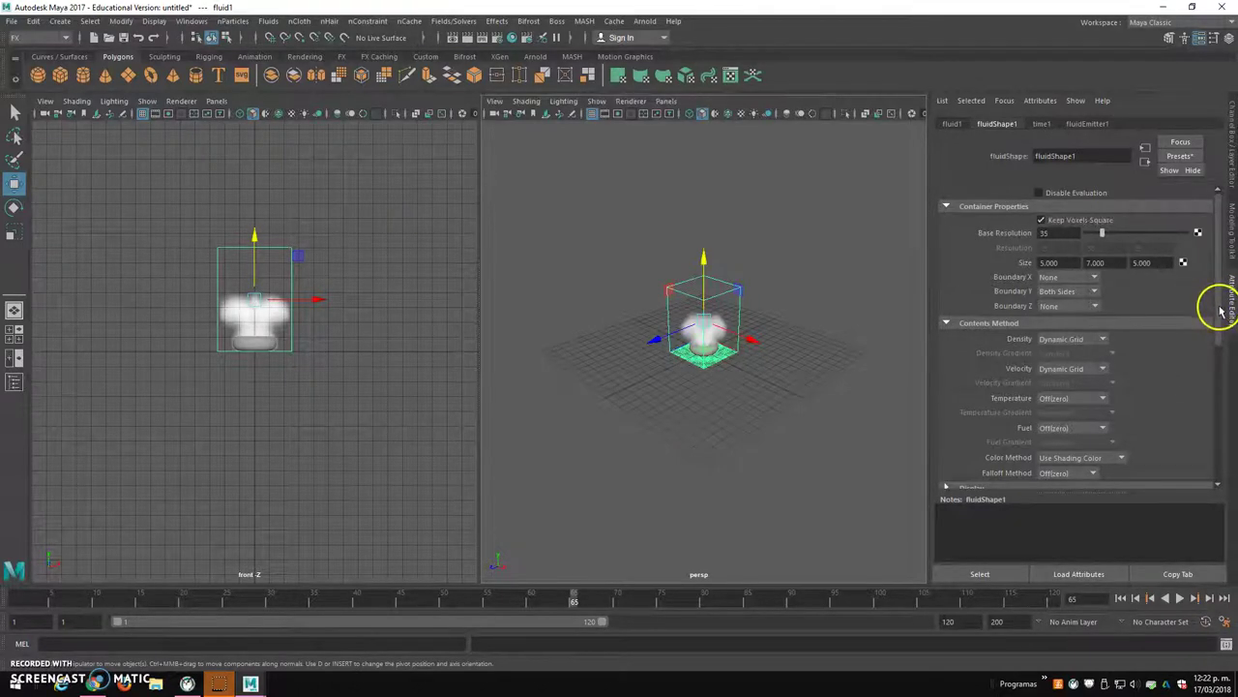
Step: Enable Self Shadow with Shadow Opacity 1.000 and preview playback, stopping at frame 54
{"action": "left_click_drag", "start_coordinate": [1221, 309], "coordinate": [1235, 442]}
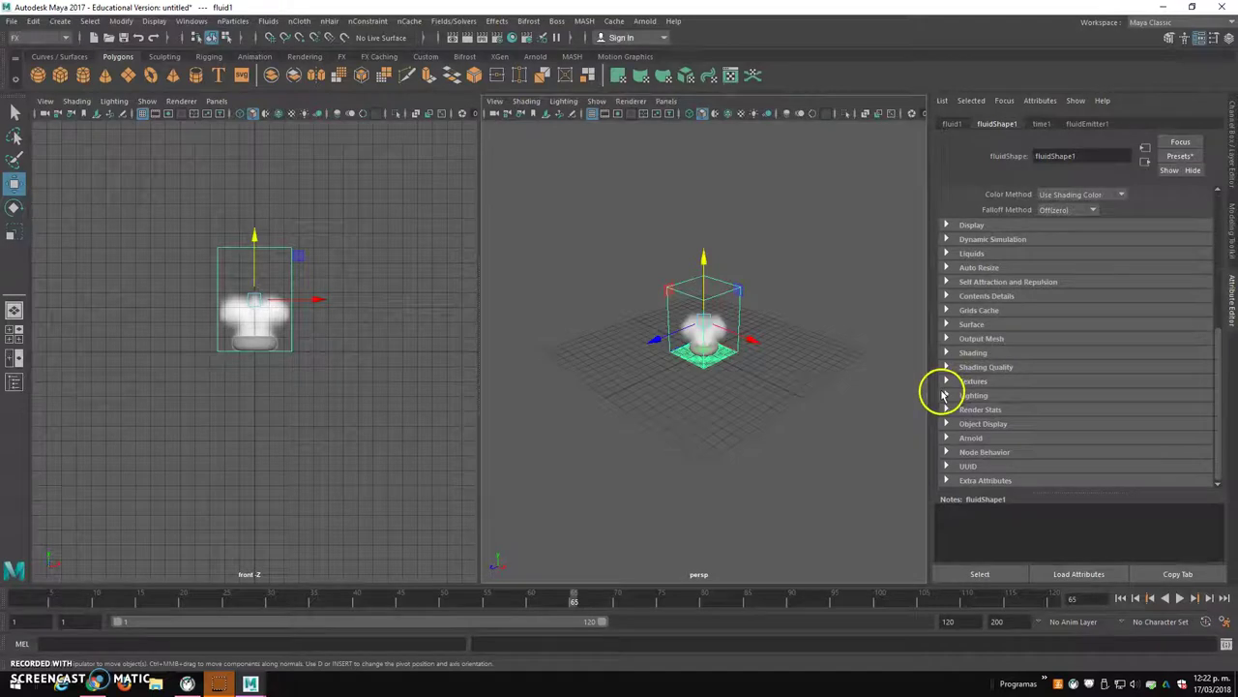
{"action": "left_click", "coordinate": [948, 395]}
{"action": "left_click", "coordinate": [1042, 409]}
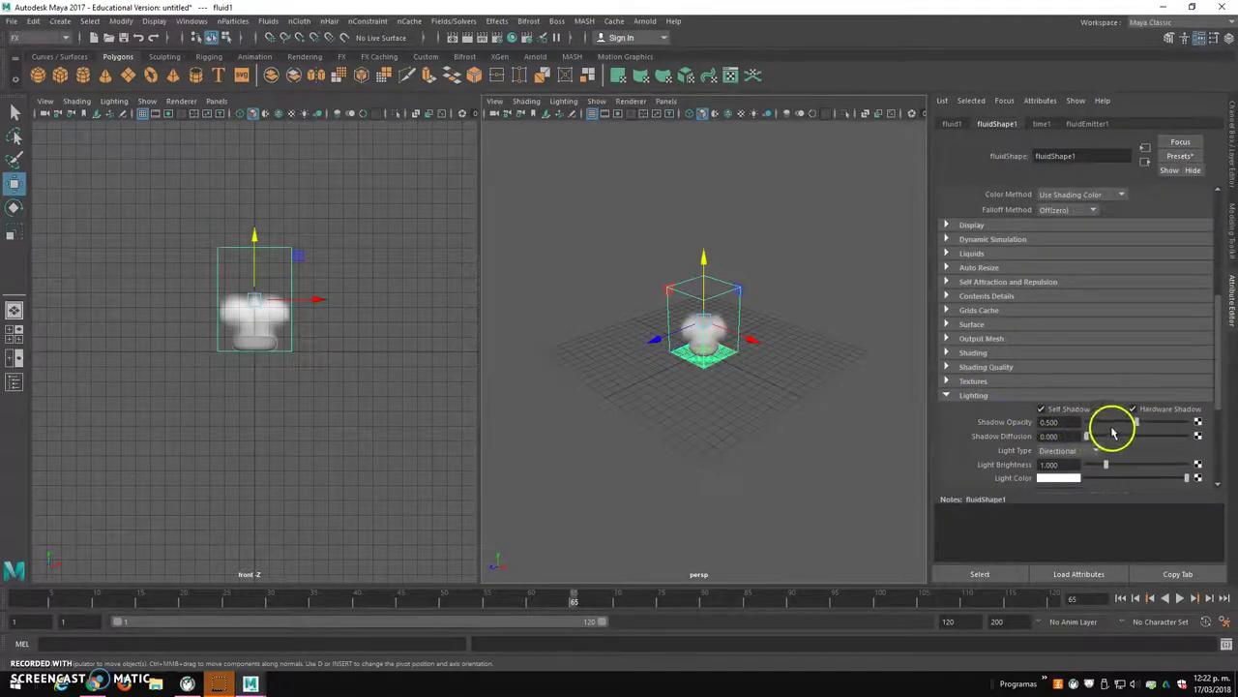
{"action": "left_click_drag", "start_coordinate": [1148, 422], "coordinate": [1224, 427]}
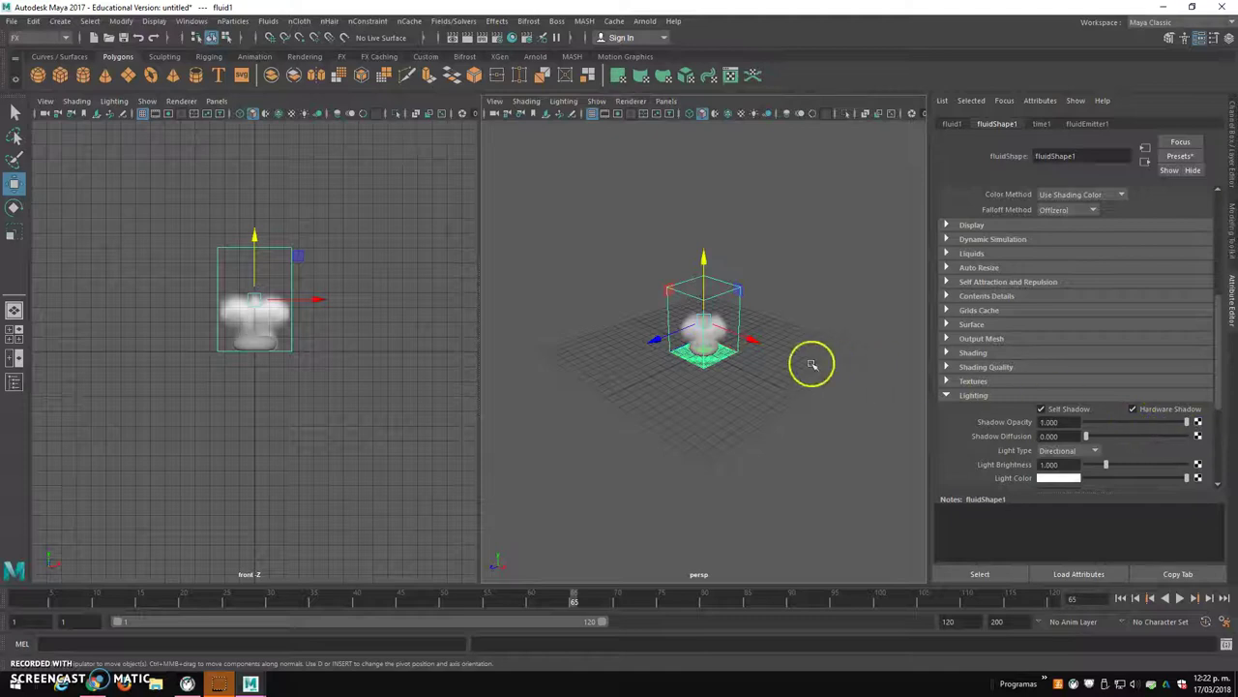
{"action": "key", "text": "alt+v"}
{"action": "left_click_drag", "start_coordinate": [663, 352], "coordinate": [721, 320]}
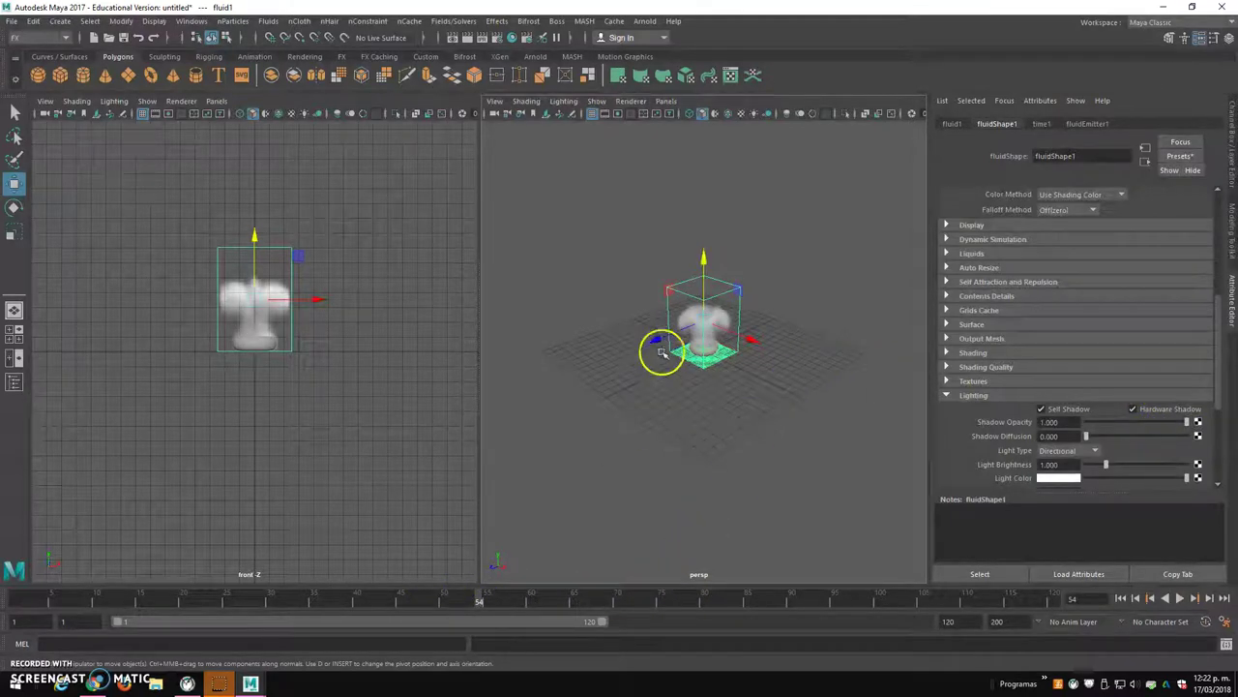
Step: Collapse the Lighting section and expand Contents Details
{"action": "left_click", "coordinate": [717, 329]}
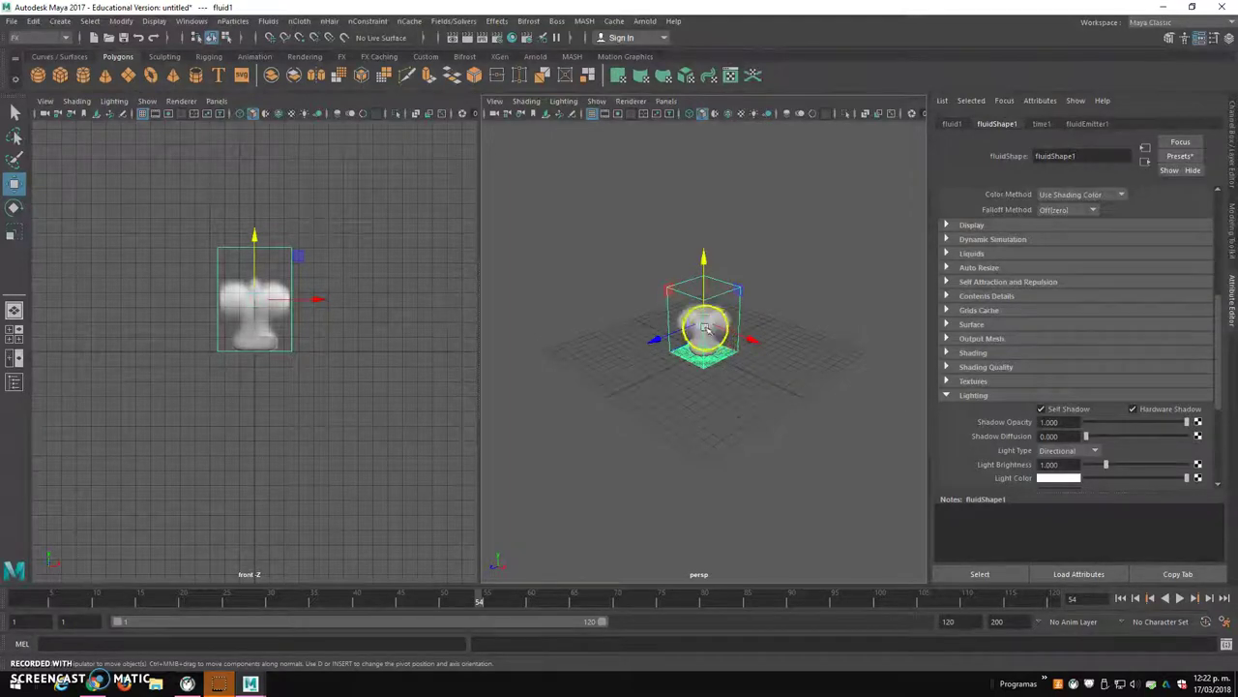
{"action": "left_click", "coordinate": [946, 392]}
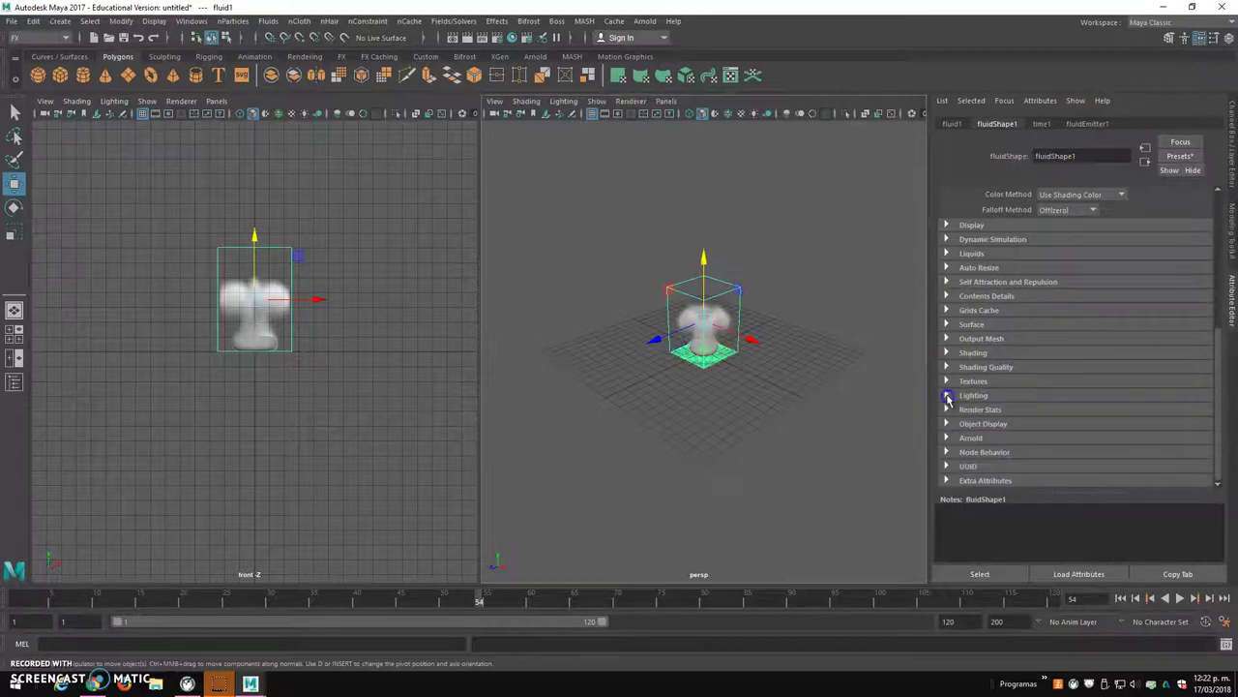
{"action": "left_click", "coordinate": [946, 296]}
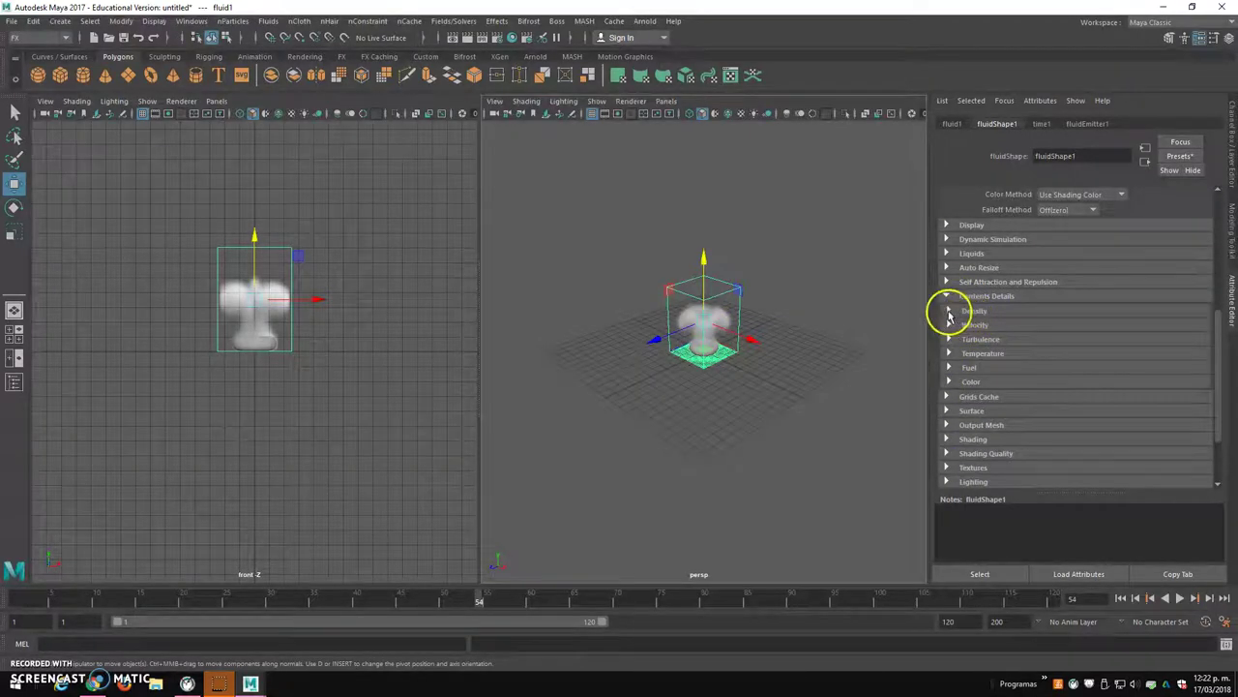
Step: Set Density Scale to 1.000 under Density while replaying the simulation from frame 60
{"action": "left_click", "coordinate": [949, 311]}
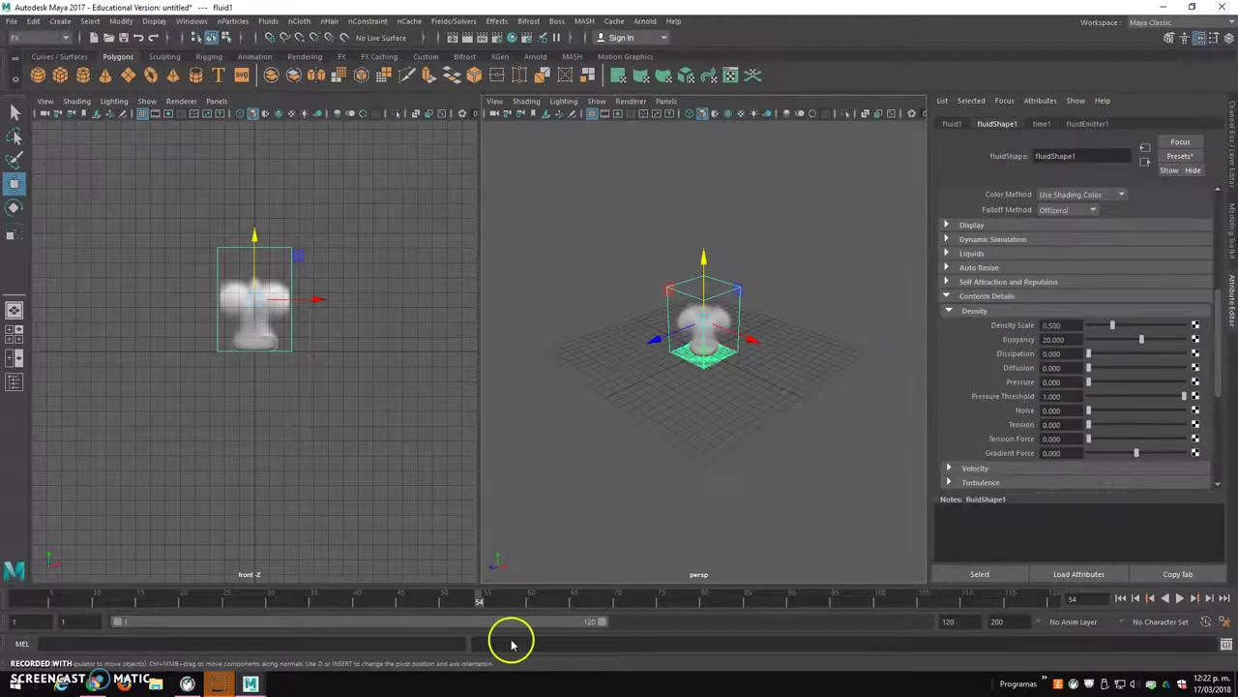
{"action": "mouse_move", "coordinate": [356, 600]}
{"action": "left_mouse_down"}
{"action": "mouse_move", "coordinate": [213, 591]}
{"action": "mouse_move", "coordinate": [428, 597]}
{"action": "mouse_move", "coordinate": [533, 627]}
{"action": "mouse_move", "coordinate": [669, 629]}
{"action": "left_mouse_up"}
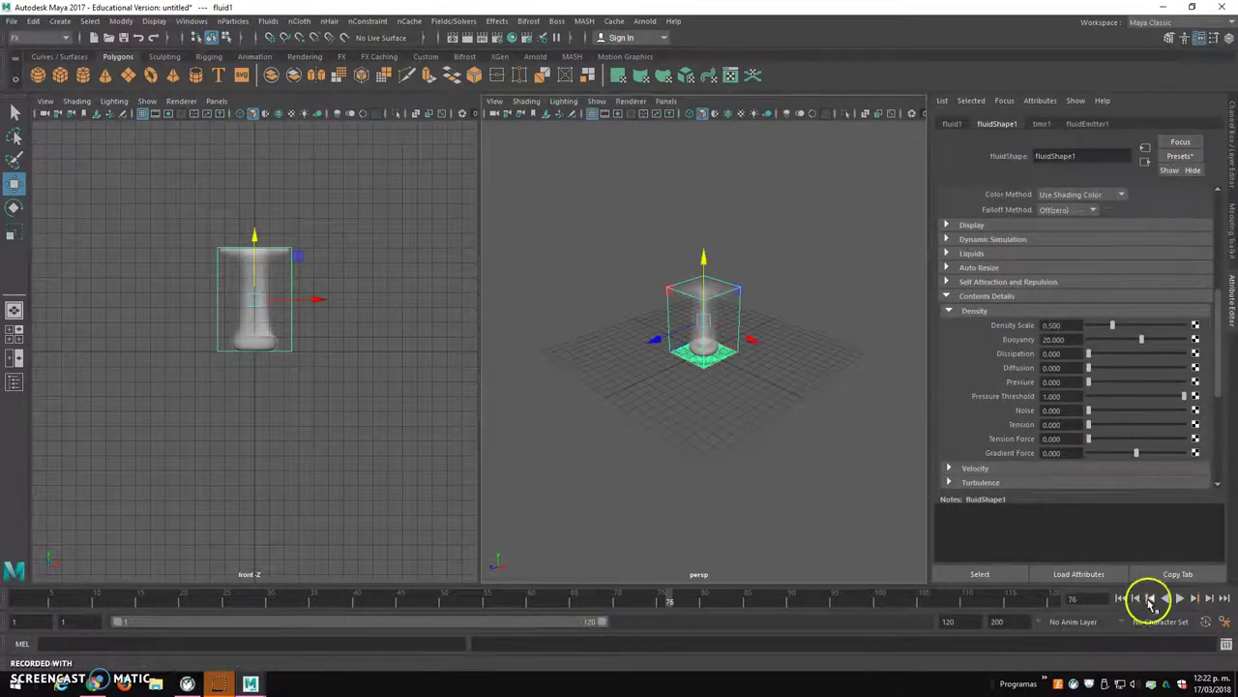
{"action": "left_click", "coordinate": [1180, 600]}
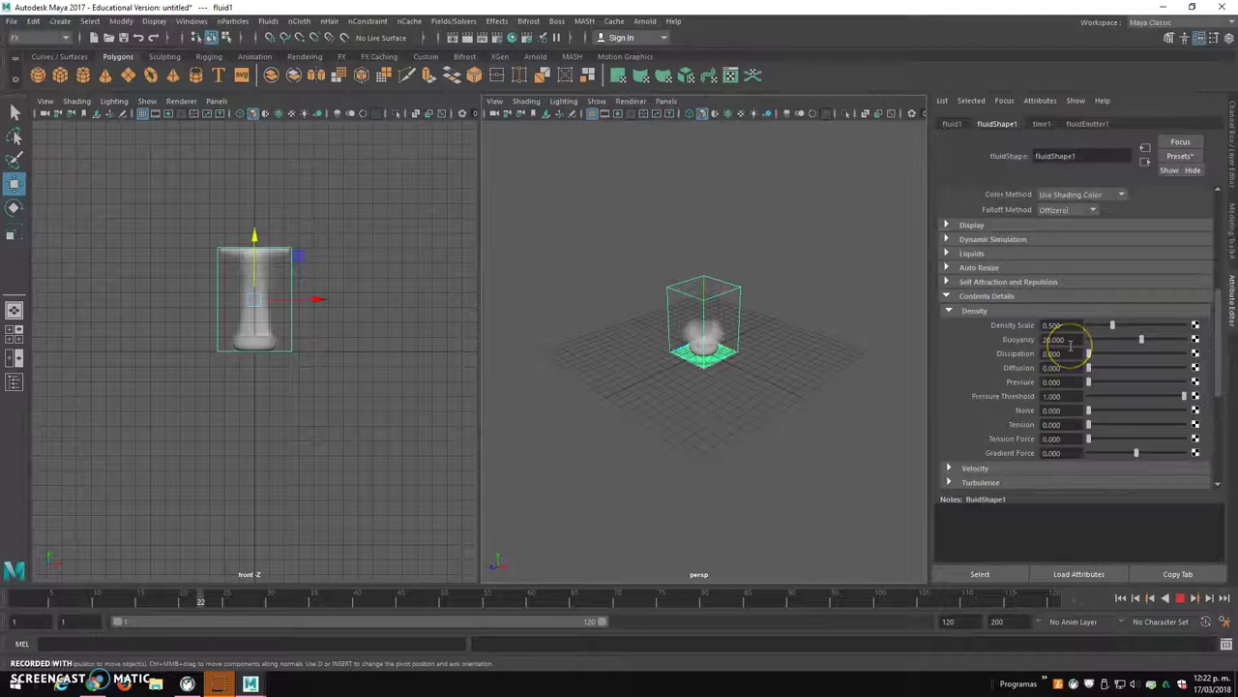
{"action": "left_click", "coordinate": [1063, 326]}
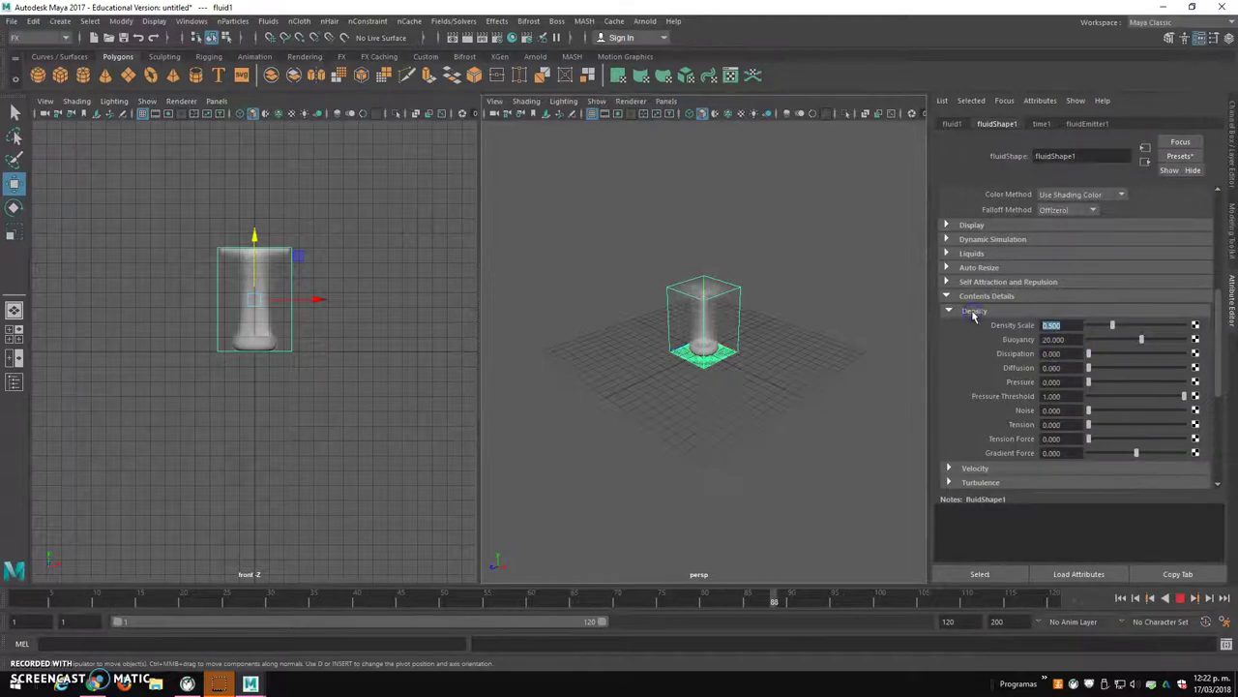
{"action": "type", "text": "1"}
{"action": "key", "text": "Return"}
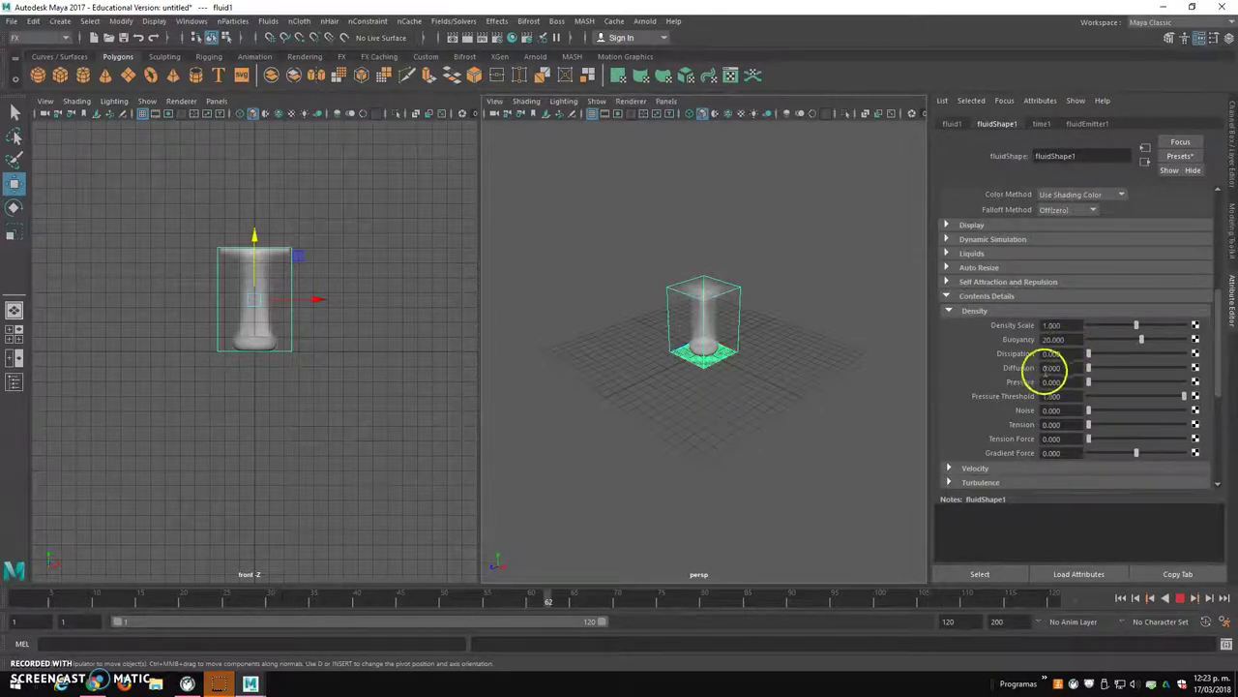
{"action": "left_click_drag", "start_coordinate": [1217, 332], "coordinate": [1219, 358]}
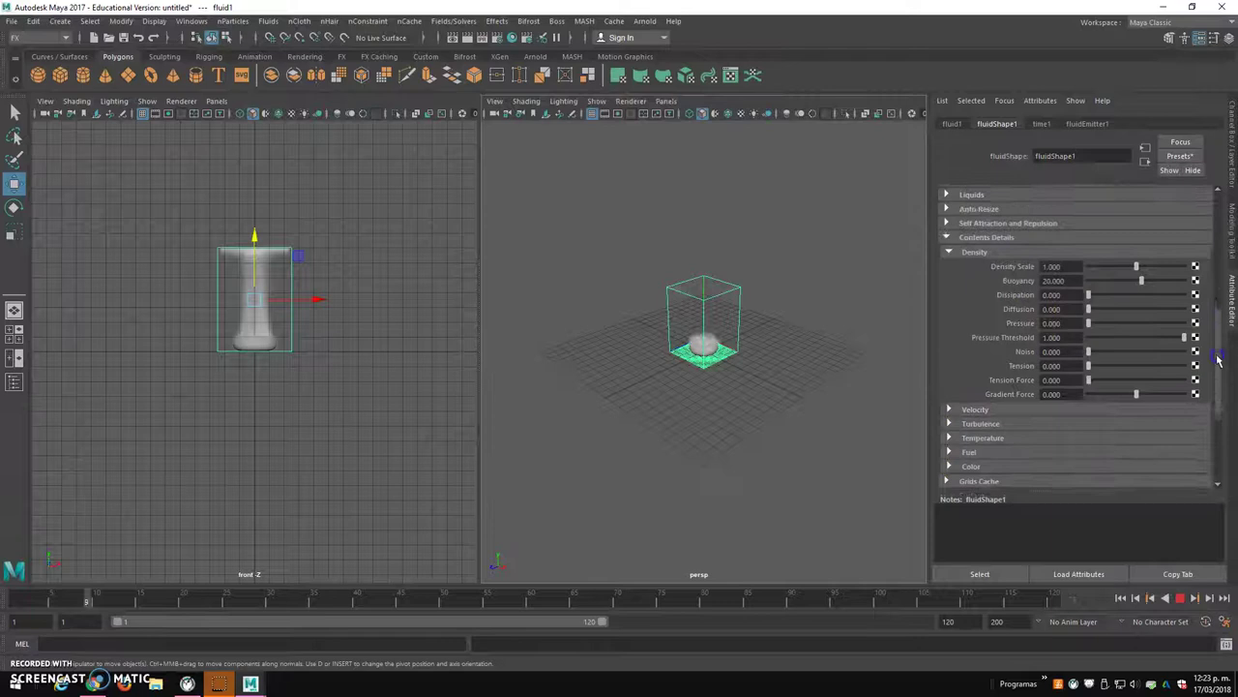
Step: Set the Velocity Swirl value to 3.500
{"action": "left_click", "coordinate": [948, 252]}
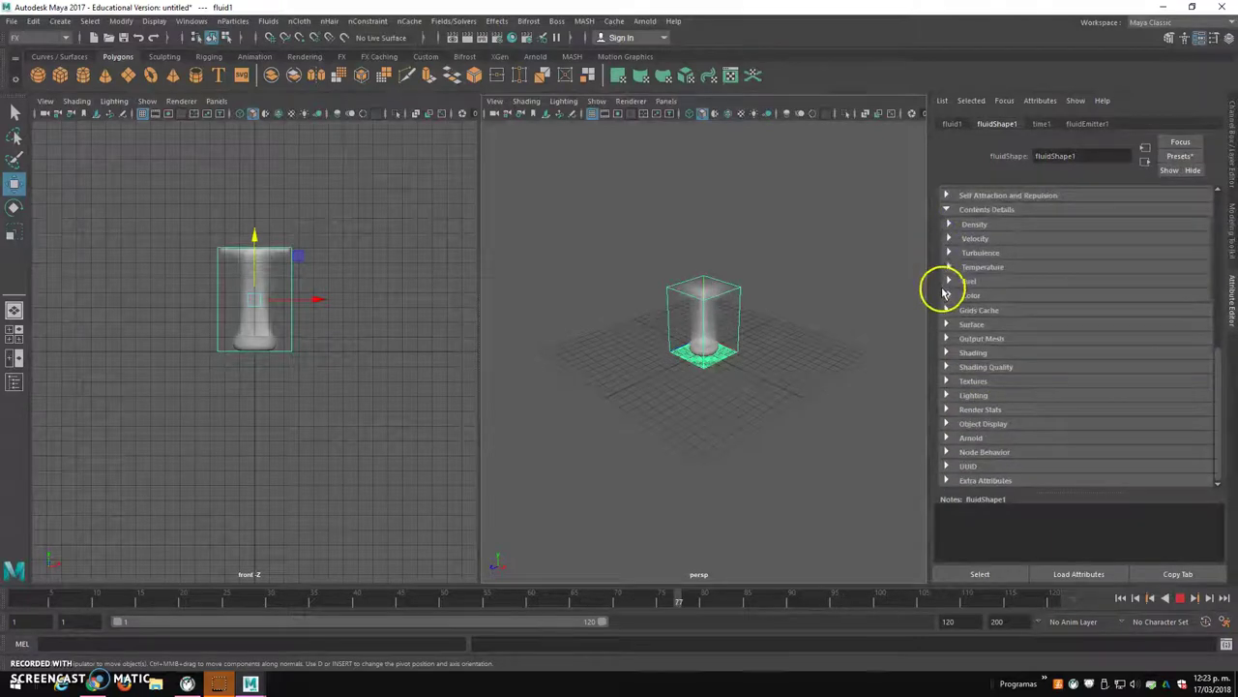
{"action": "left_click", "coordinate": [949, 238]}
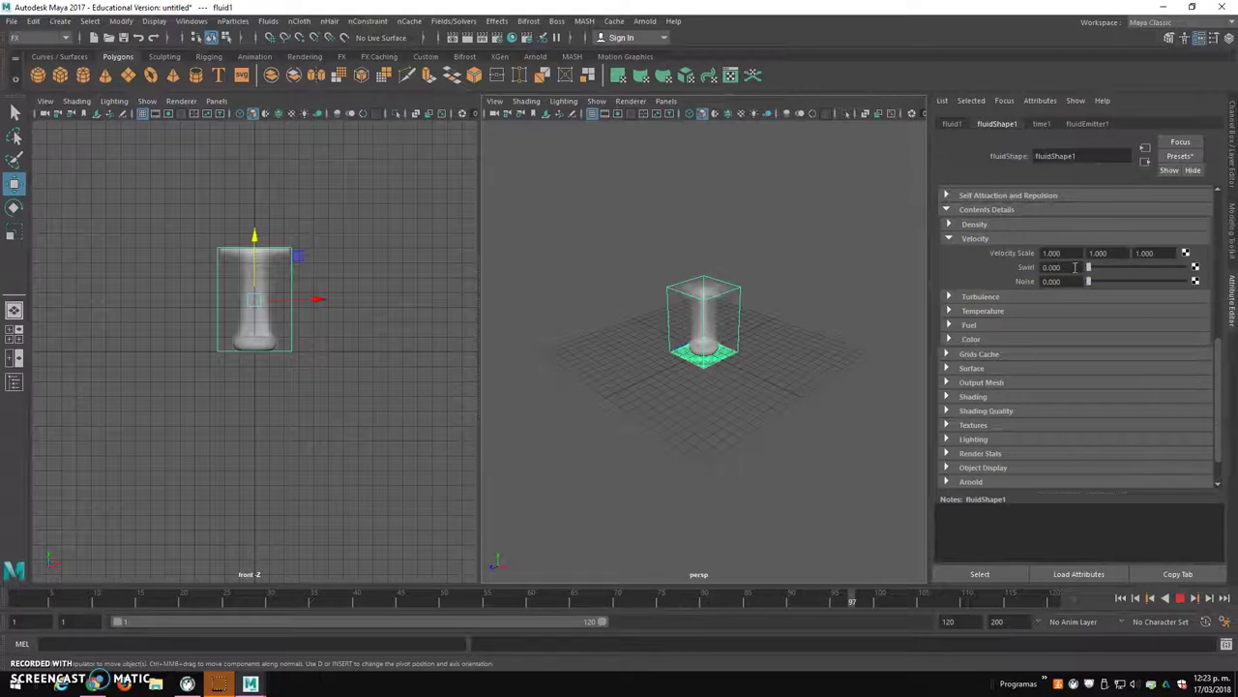
{"action": "left_click_drag", "start_coordinate": [1092, 268], "coordinate": [1037, 271]}
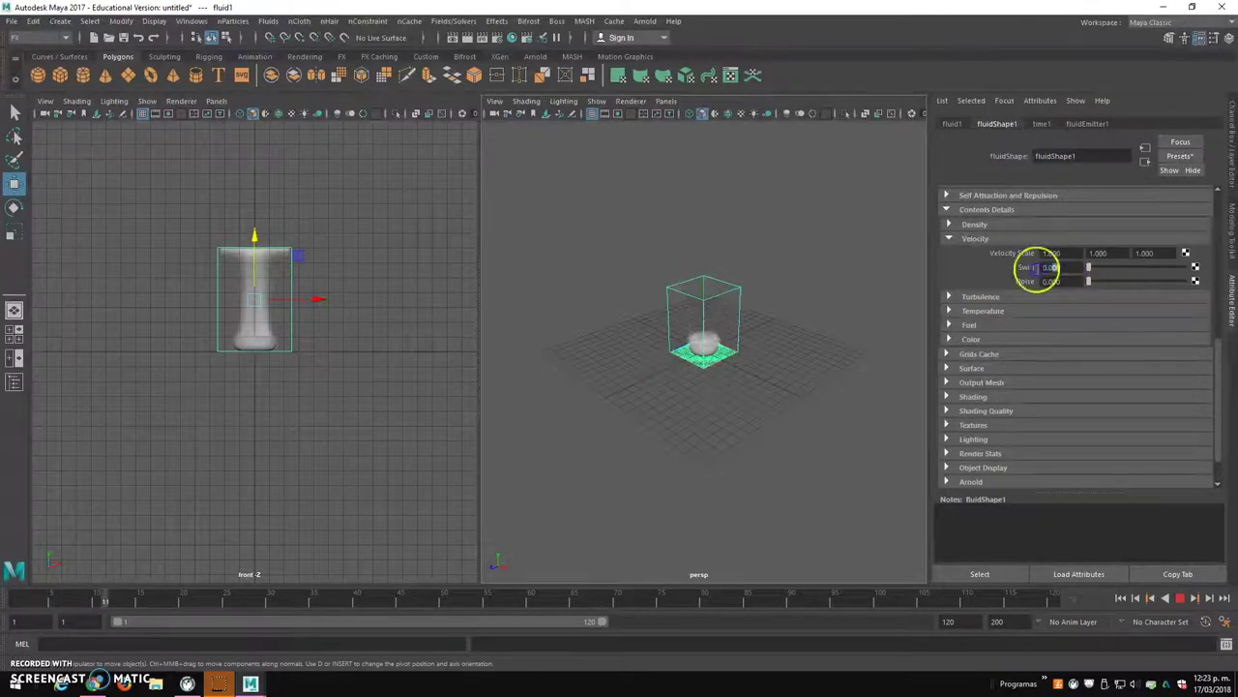
{"action": "type", "text": "3.5"}
{"action": "key", "text": "space"}
Step: Watch the swirling smoke in an enlarged front view, stop playback, and expand Turbulence
{"action": "left_click", "coordinate": [948, 268]}
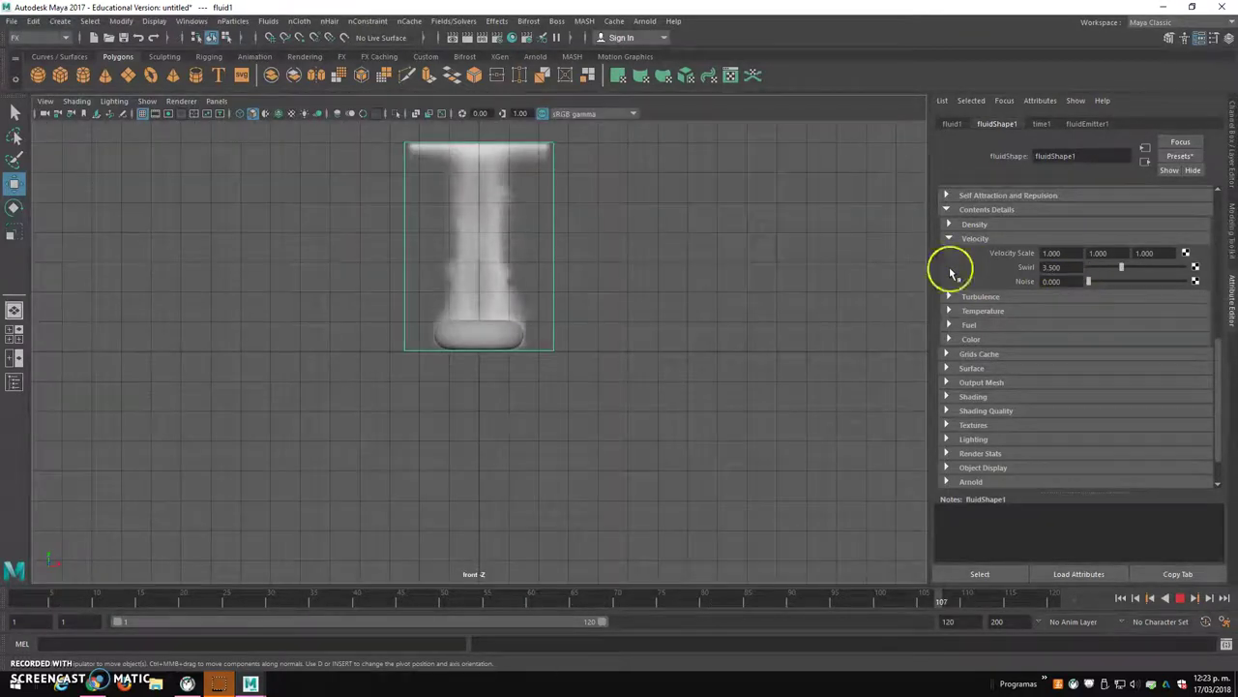
{"action": "left_click", "coordinate": [804, 307]}
{"action": "key", "text": "space"}
{"action": "left_click_drag", "start_coordinate": [733, 280], "coordinate": [779, 318]}
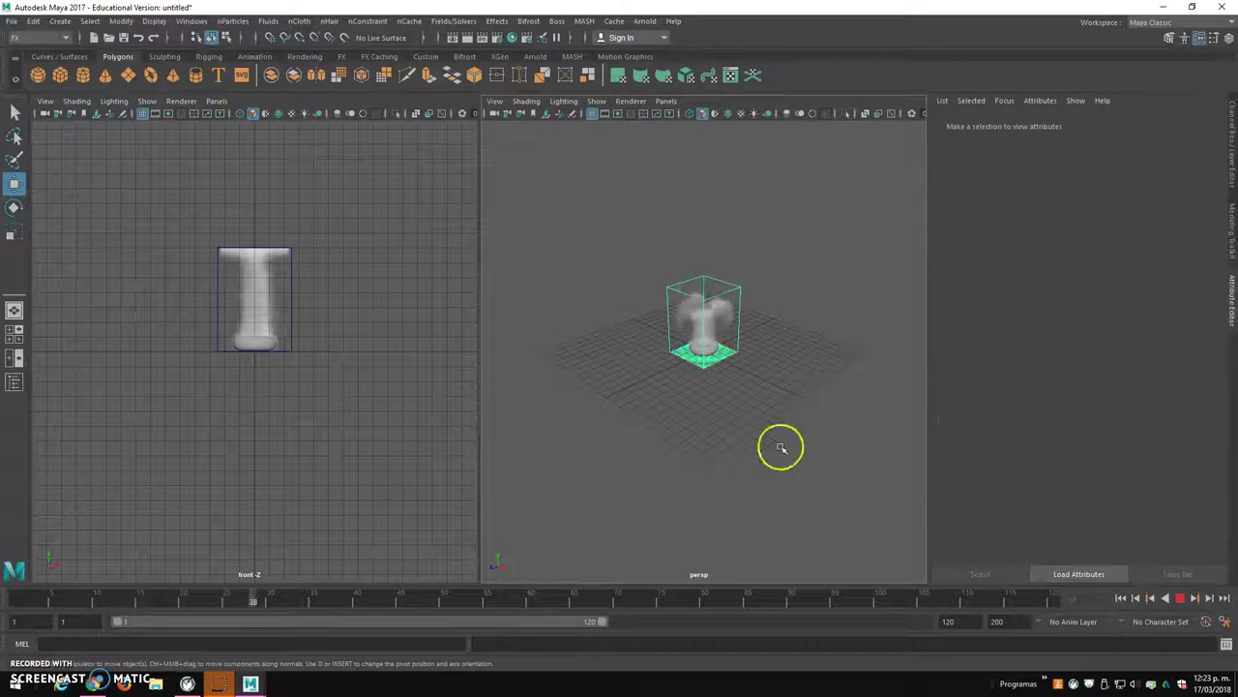
{"action": "left_click", "coordinate": [779, 262]}
{"action": "left_click_drag", "start_coordinate": [732, 290], "coordinate": [777, 326]}
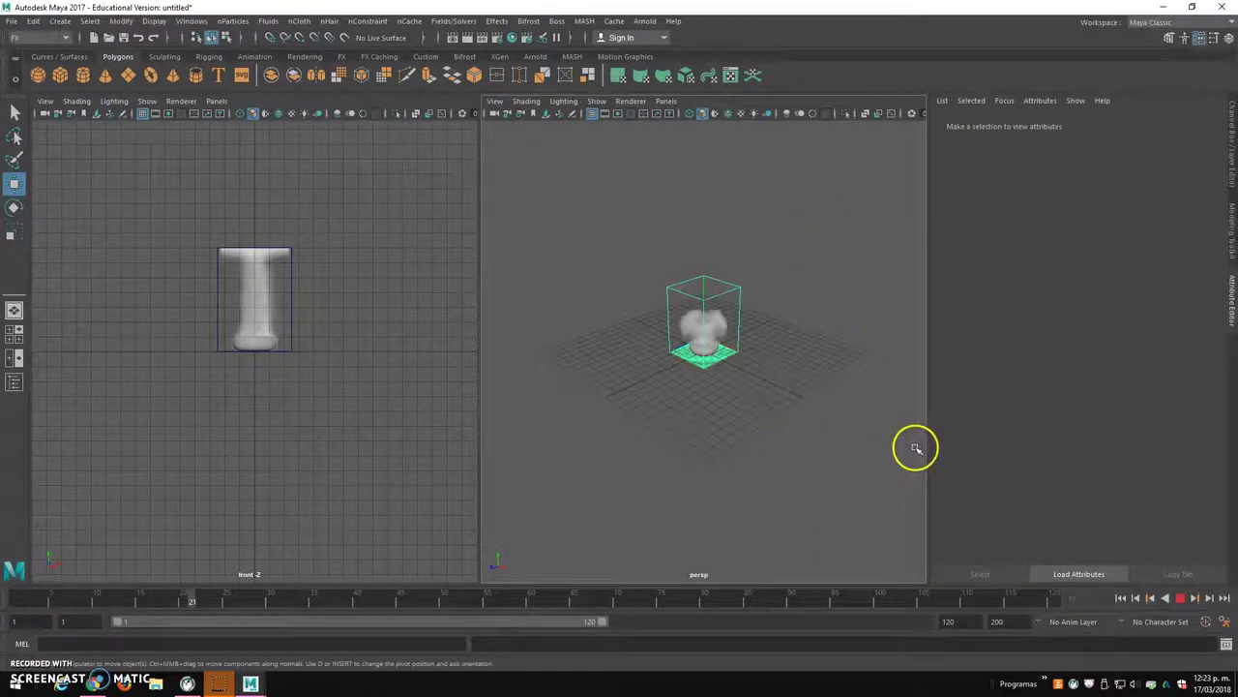
{"action": "key", "text": "ctrl+z"}
{"action": "key", "text": "shift+z"}
{"action": "key", "text": "ctrl+z"}
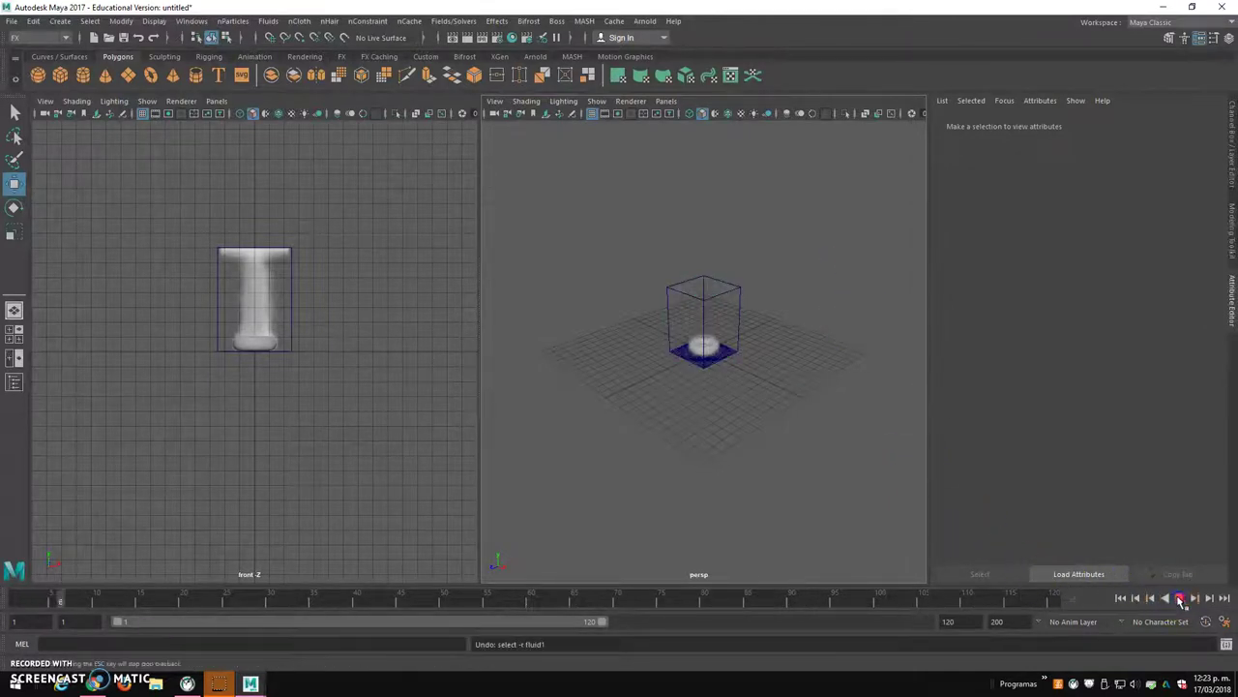
{"action": "left_click", "coordinate": [1180, 598]}
{"action": "left_click", "coordinate": [1068, 267]}
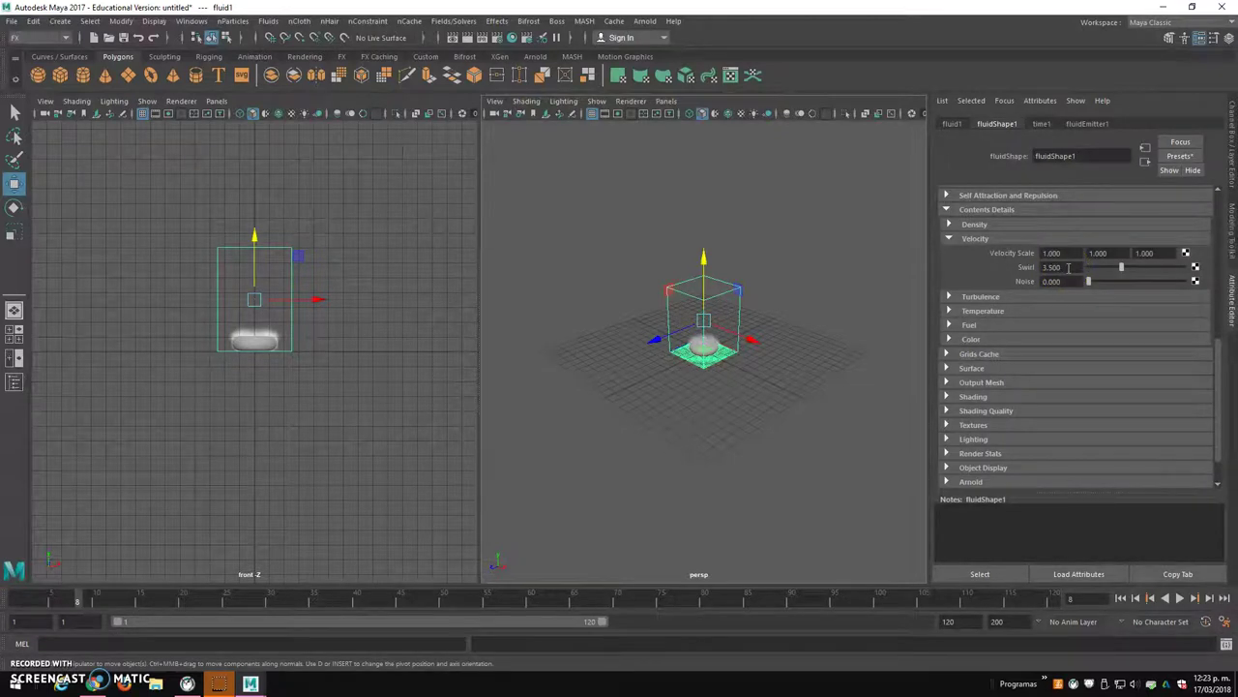
{"action": "left_click", "coordinate": [948, 298]}
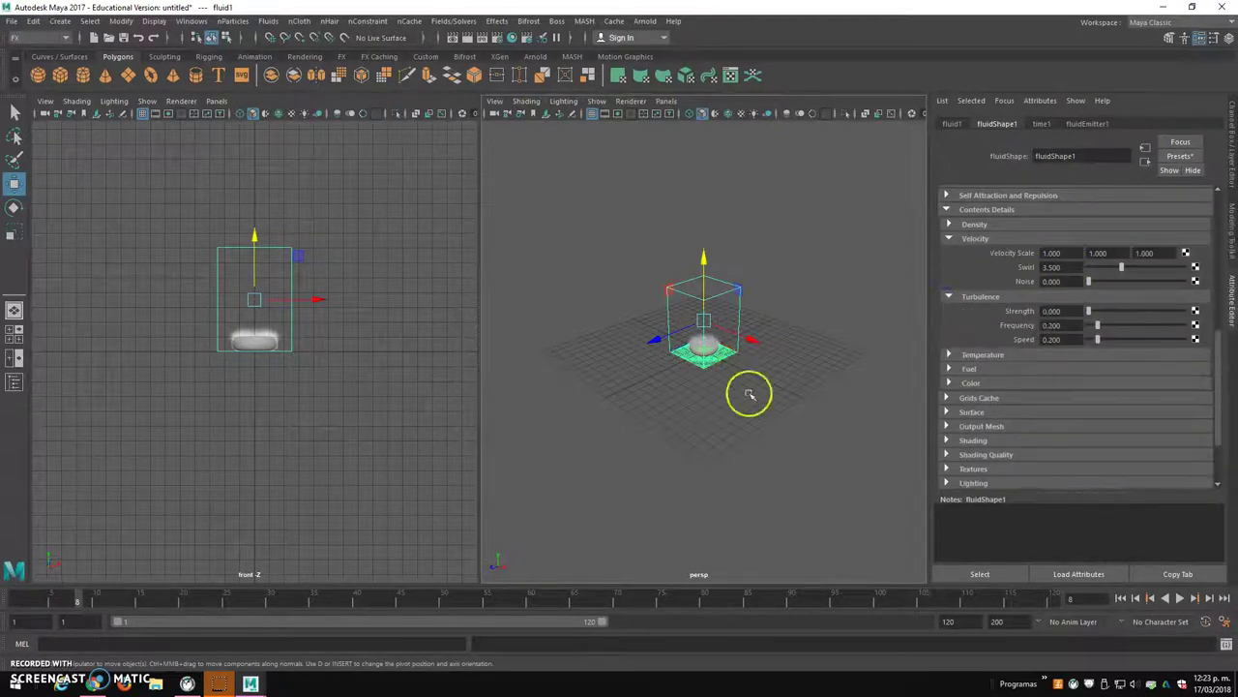
Step: Reselect the fluid container and restart the simulation playback
{"action": "left_click", "coordinate": [835, 495]}
{"action": "left_click", "coordinate": [751, 288]}
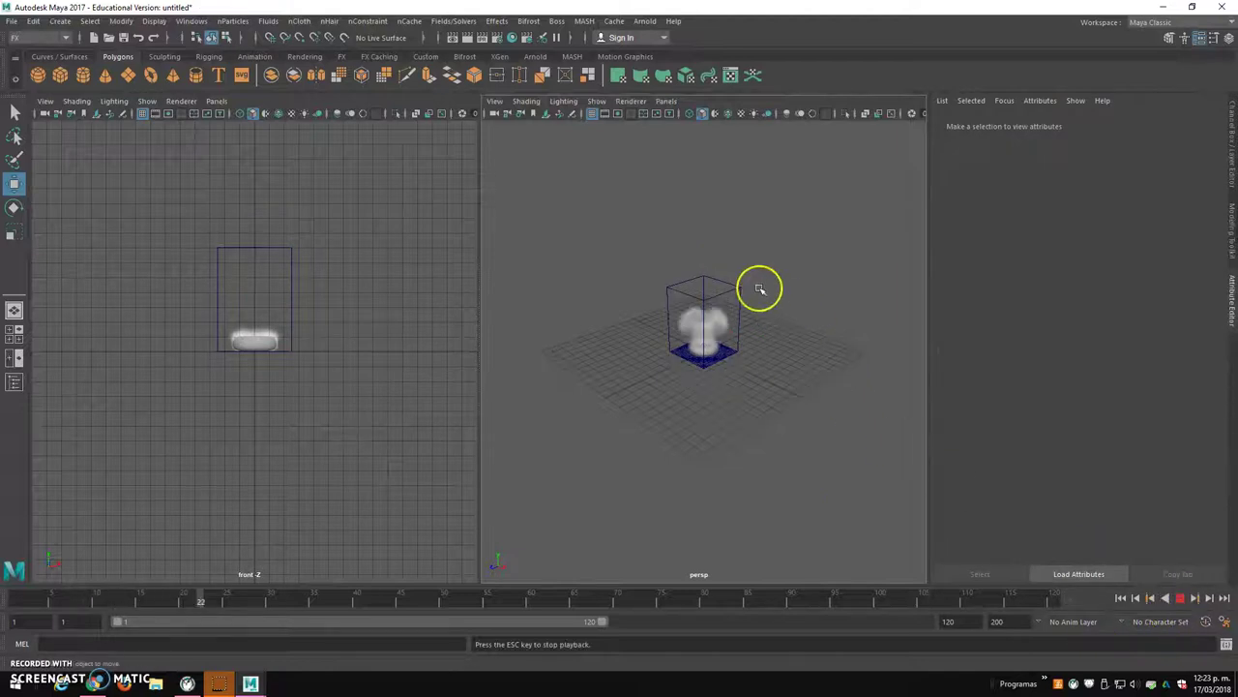
{"action": "left_click", "coordinate": [793, 332]}
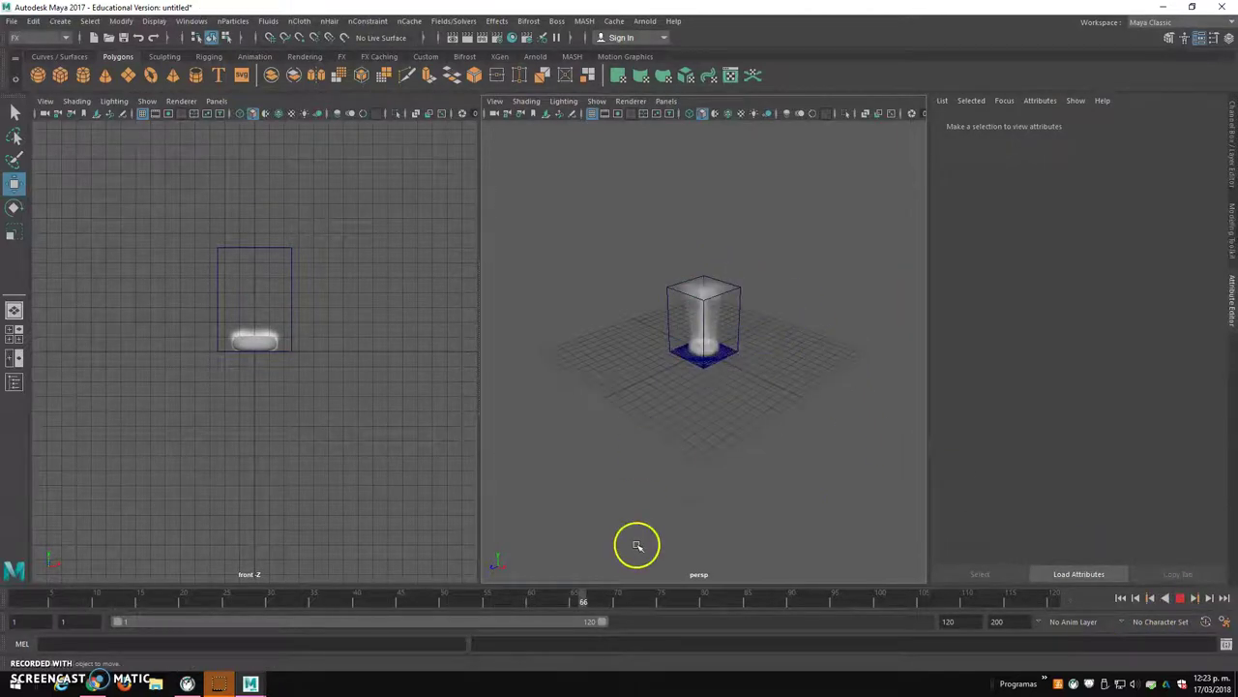
{"action": "left_click", "coordinate": [1180, 597]}
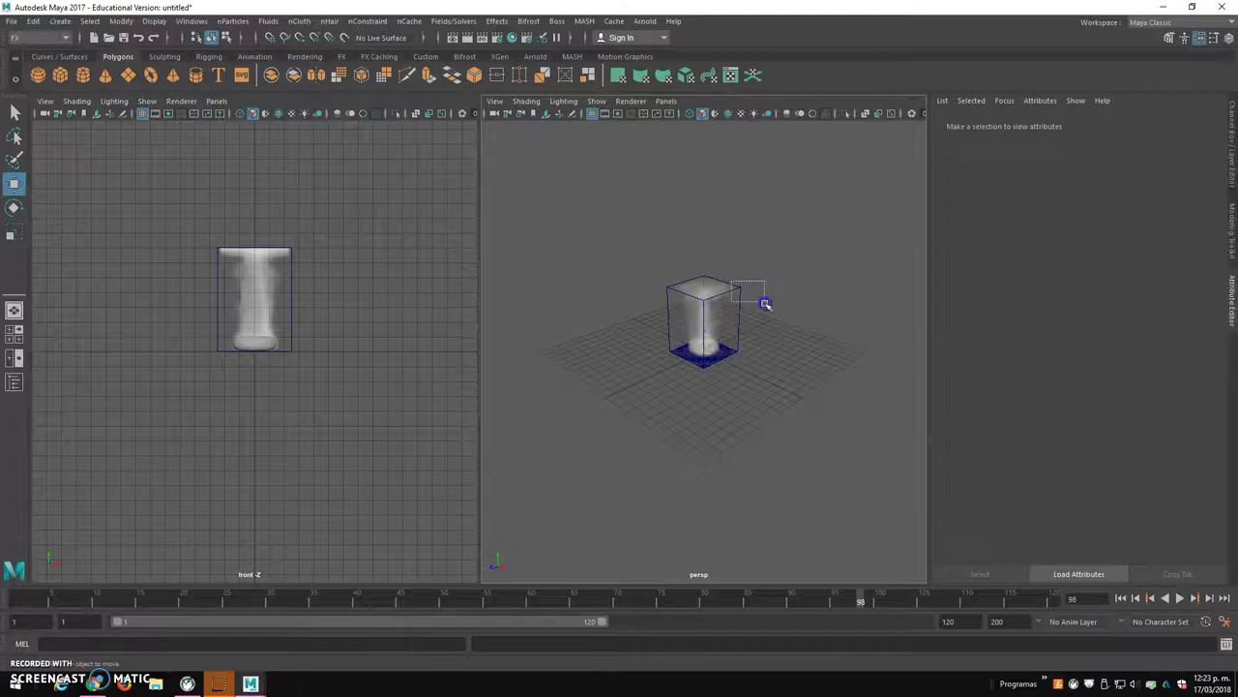
{"action": "left_click_drag", "start_coordinate": [731, 282], "coordinate": [765, 304]}
{"action": "left_click", "coordinate": [1180, 597]}
Step: Set turbulence Strength to 0.5 and Frequency to 2.0
{"action": "left_click", "coordinate": [699, 360]}
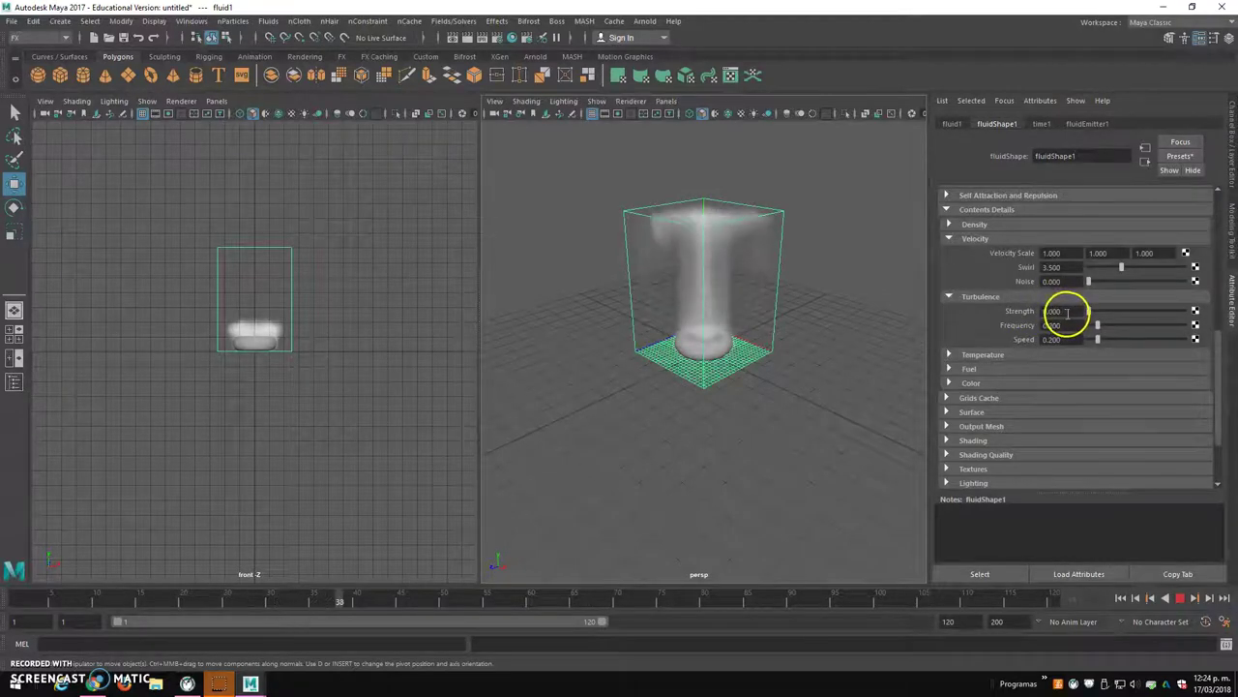
{"action": "type", "text": "1"}
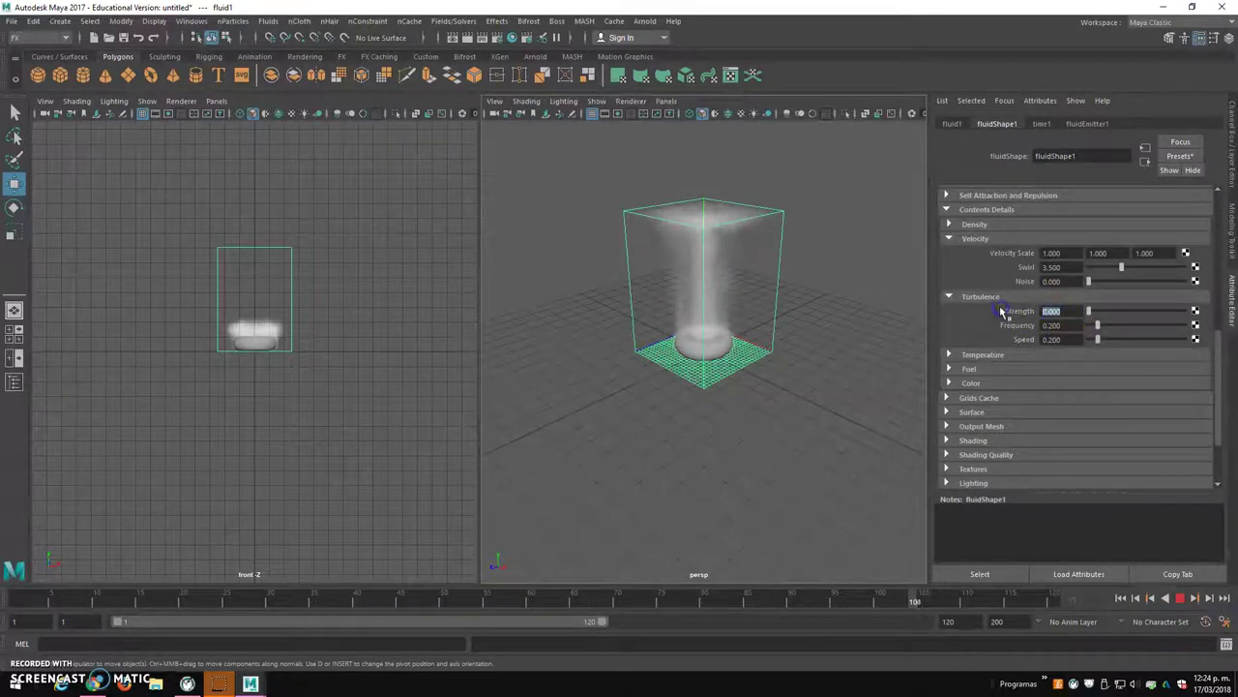
{"action": "key", "text": "Return"}
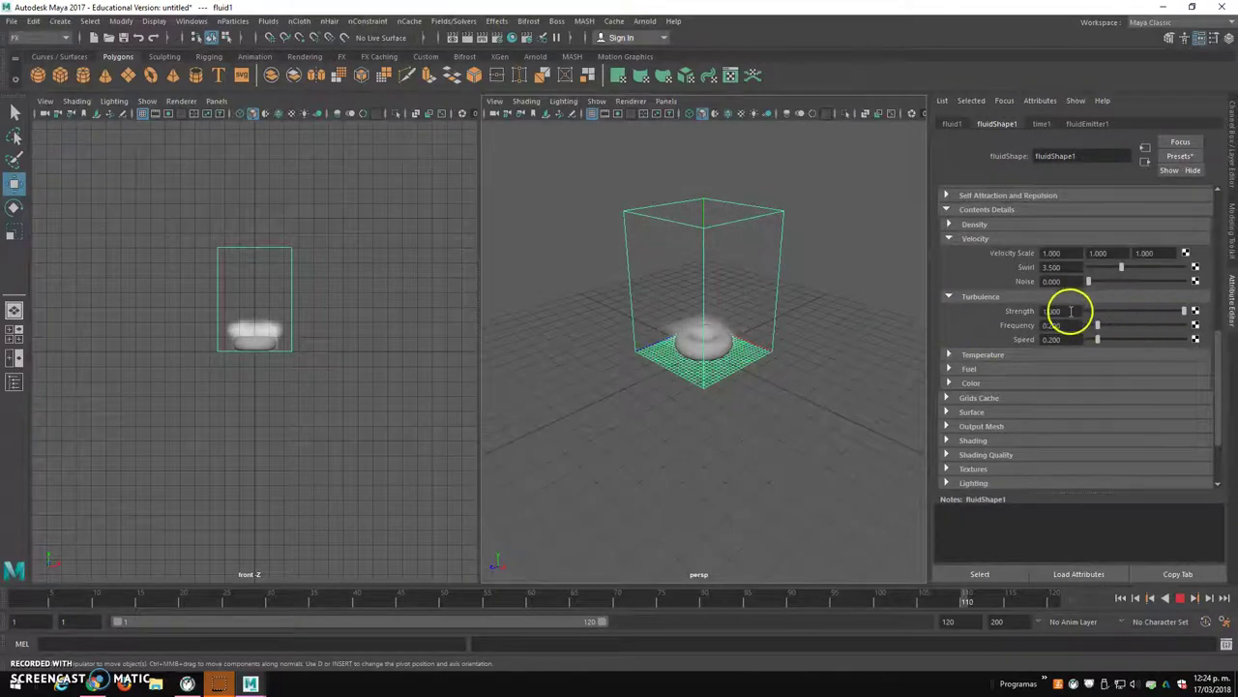
{"action": "left_click_drag", "start_coordinate": [1070, 313], "coordinate": [1016, 315]}
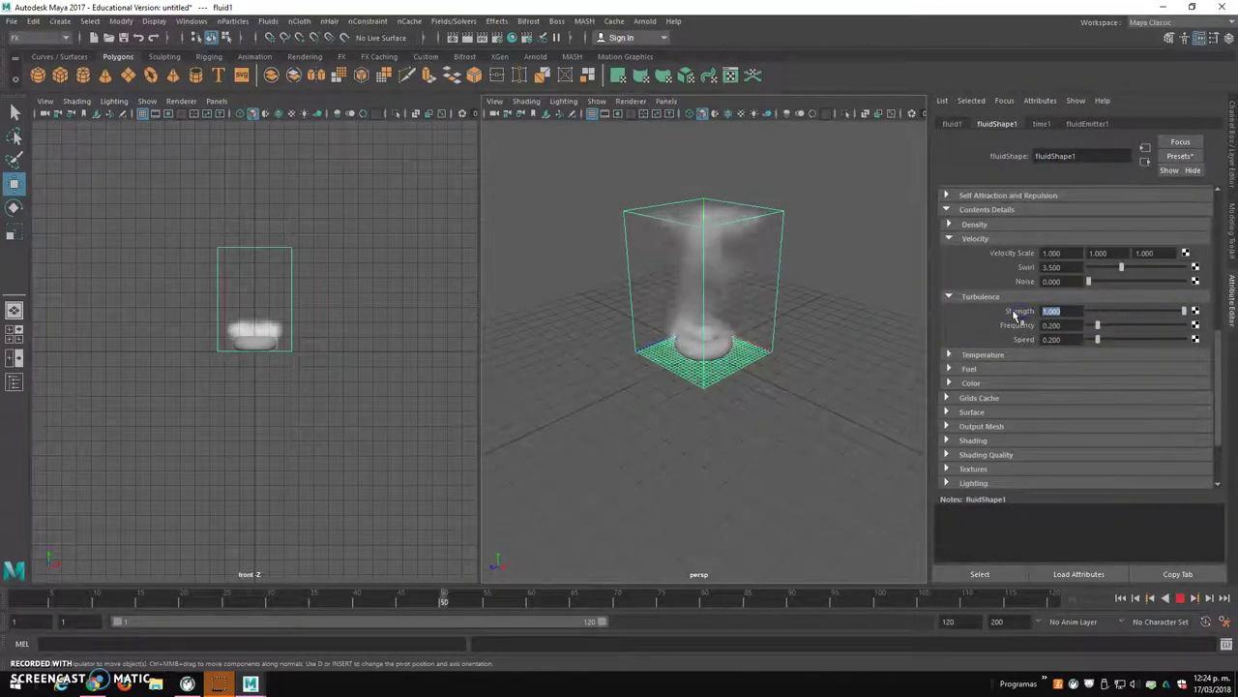
{"action": "type", "text": "0.500"}
{"action": "left_click", "coordinate": [979, 315]}
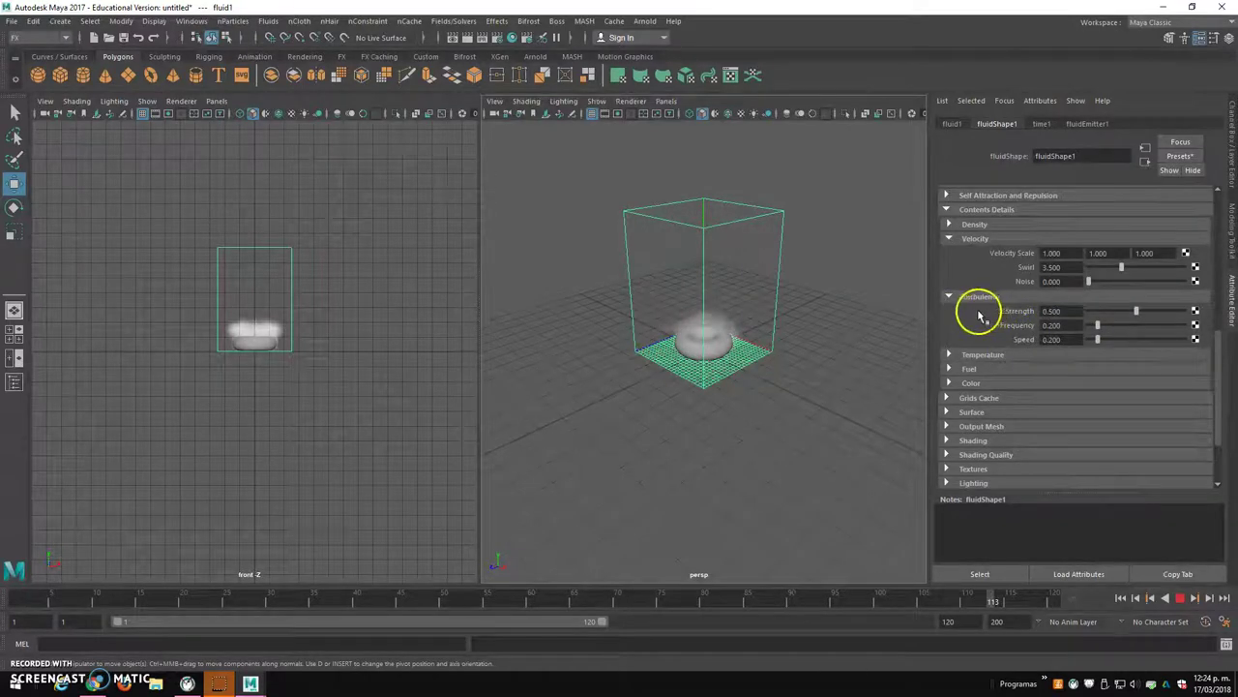
{"action": "left_click", "coordinate": [1065, 326]}
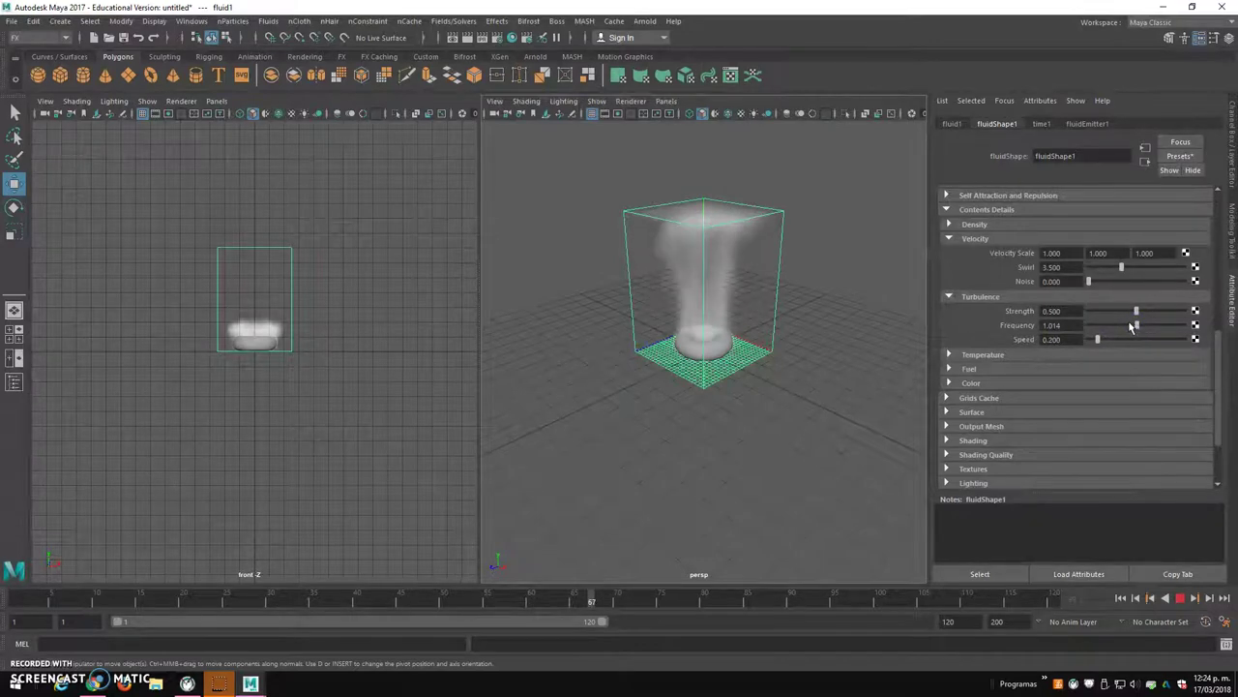
{"action": "left_click_drag", "start_coordinate": [1146, 328], "coordinate": [1181, 326]}
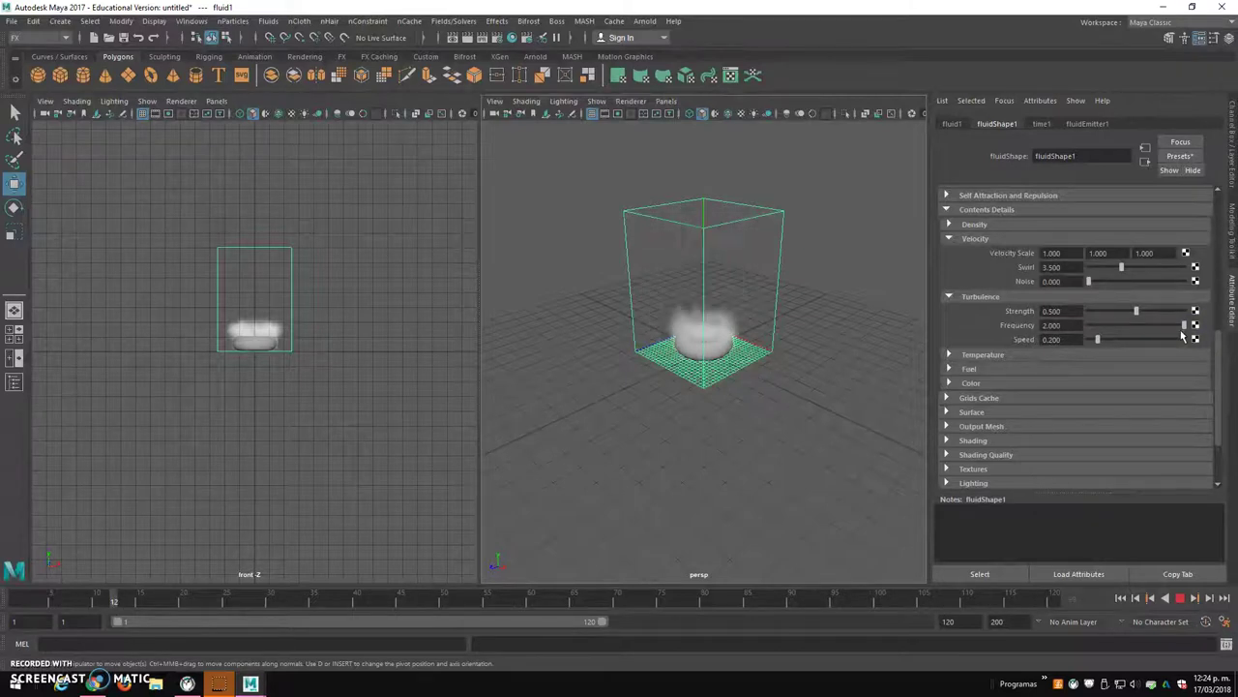
{"action": "left_click_drag", "start_coordinate": [1178, 337], "coordinate": [1168, 332]}
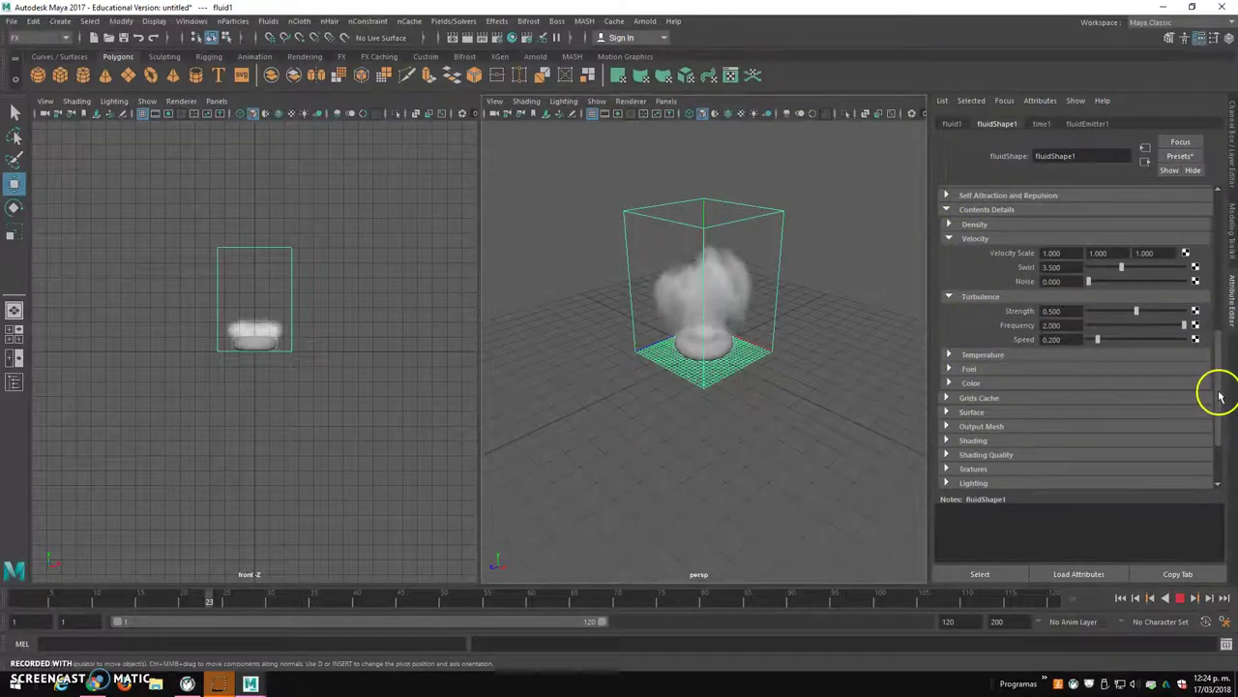
{"action": "scroll", "coordinate": [1108, 343], "scroll_direction": "up", "scroll_amount": 5}
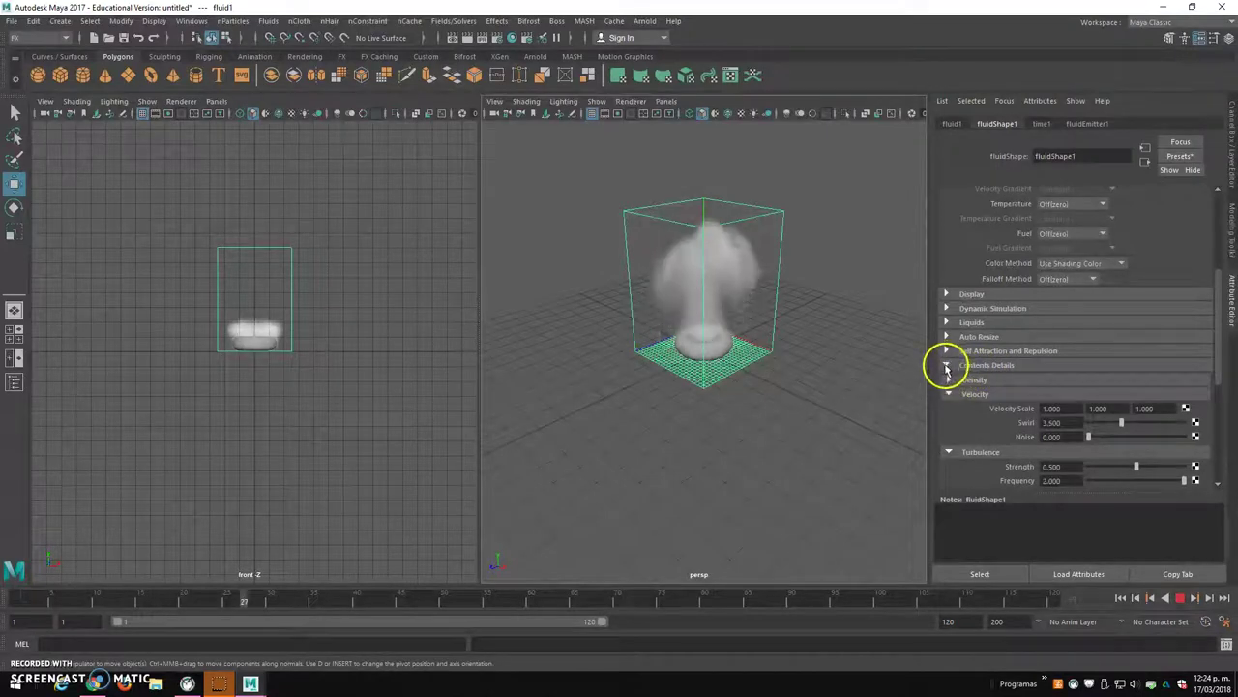
{"action": "left_click", "coordinate": [948, 394]}
{"action": "left_click", "coordinate": [951, 410]}
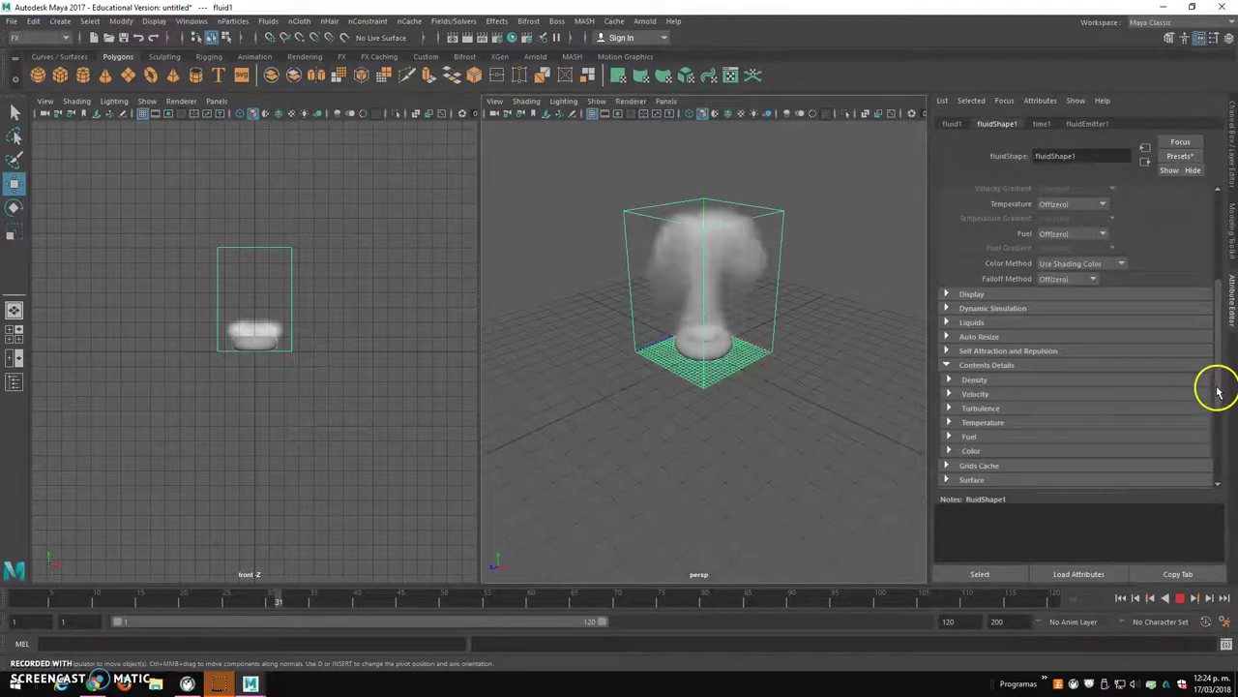
{"action": "left_click_drag", "start_coordinate": [1215, 389], "coordinate": [1211, 457]}
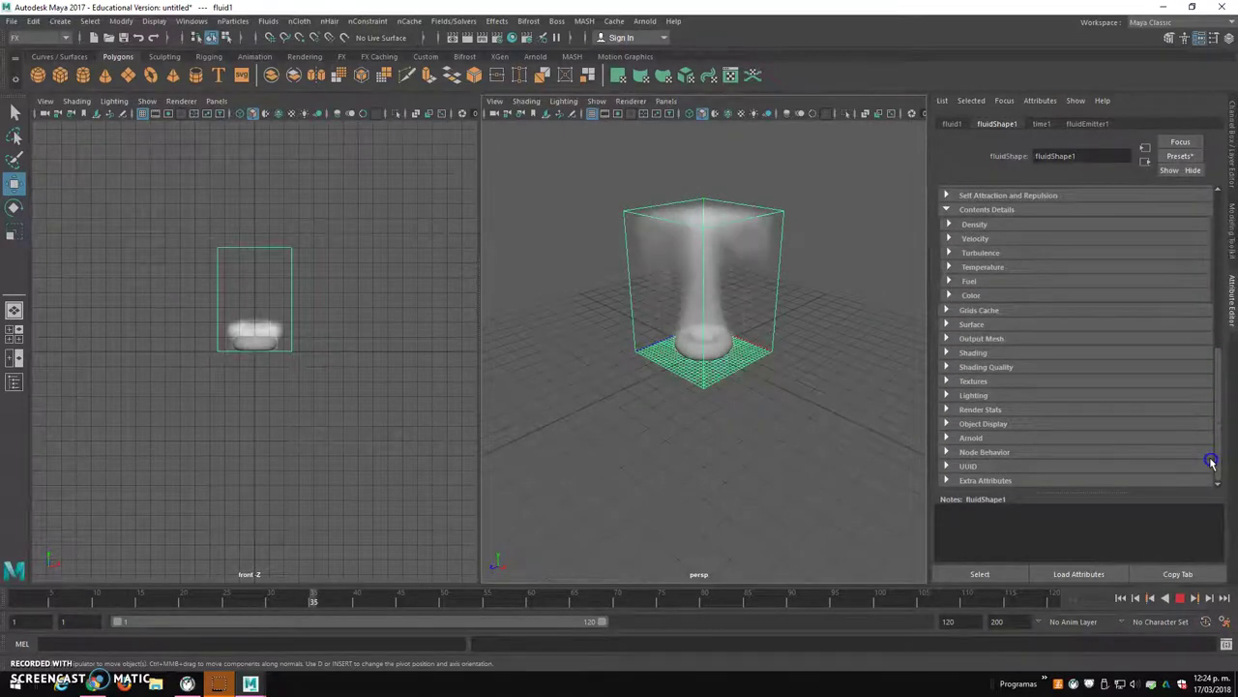
{"action": "left_click_drag", "start_coordinate": [1211, 462], "coordinate": [1215, 199]}
{"action": "left_click", "coordinate": [1087, 124]}
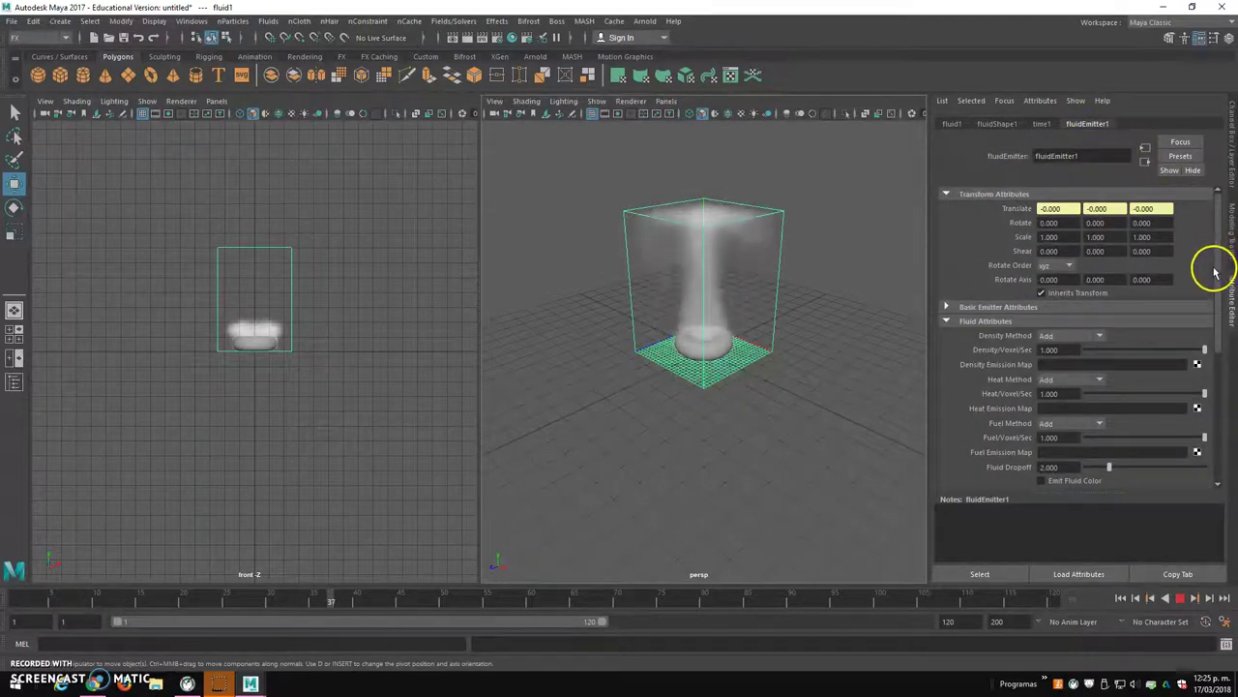
{"action": "mouse_move", "coordinate": [1216, 268]}
{"action": "left_mouse_down"}
{"action": "mouse_move", "coordinate": [1216, 421]}
{"action": "mouse_move", "coordinate": [1219, 374]}
{"action": "left_mouse_up"}
{"action": "left_click", "coordinate": [948, 341]}
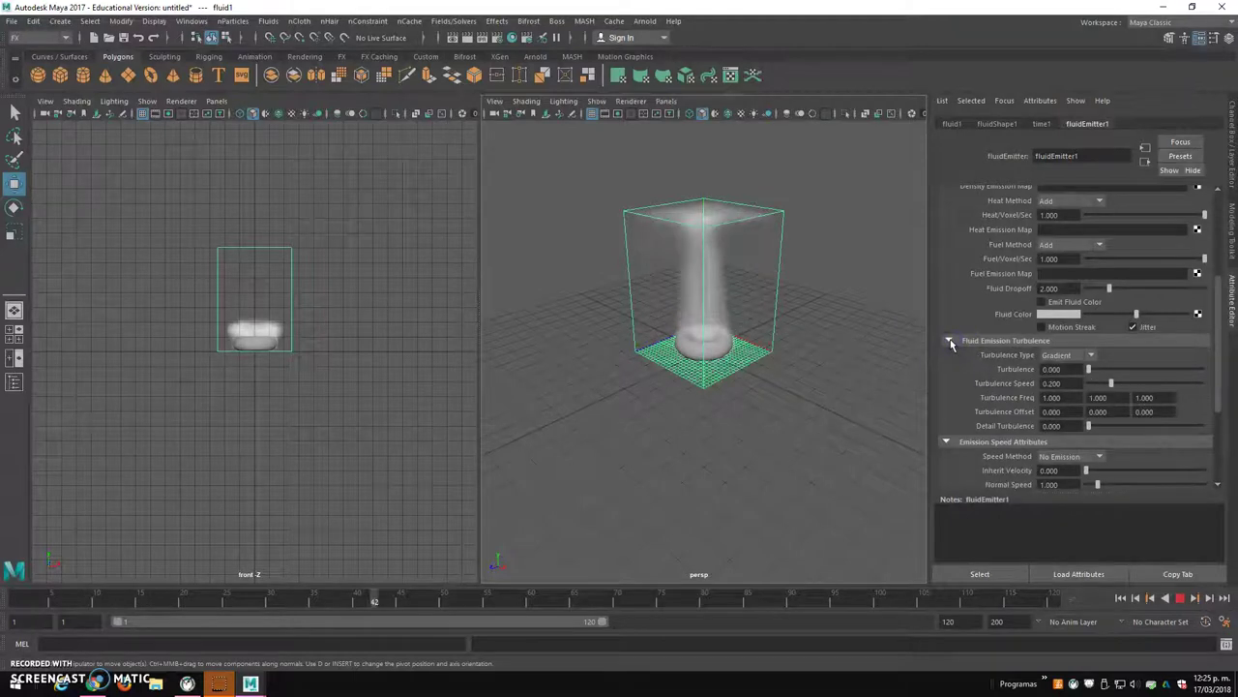
{"action": "left_click", "coordinate": [949, 341]}
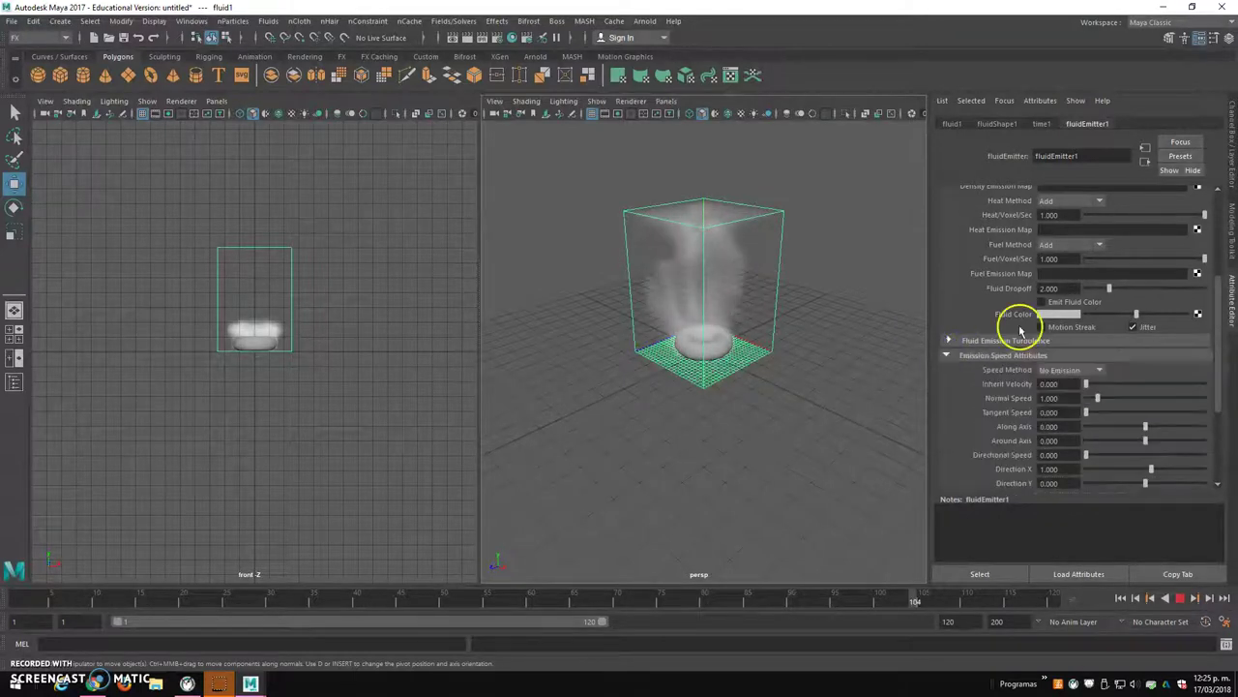
{"action": "left_click_drag", "start_coordinate": [1217, 334], "coordinate": [1212, 264]}
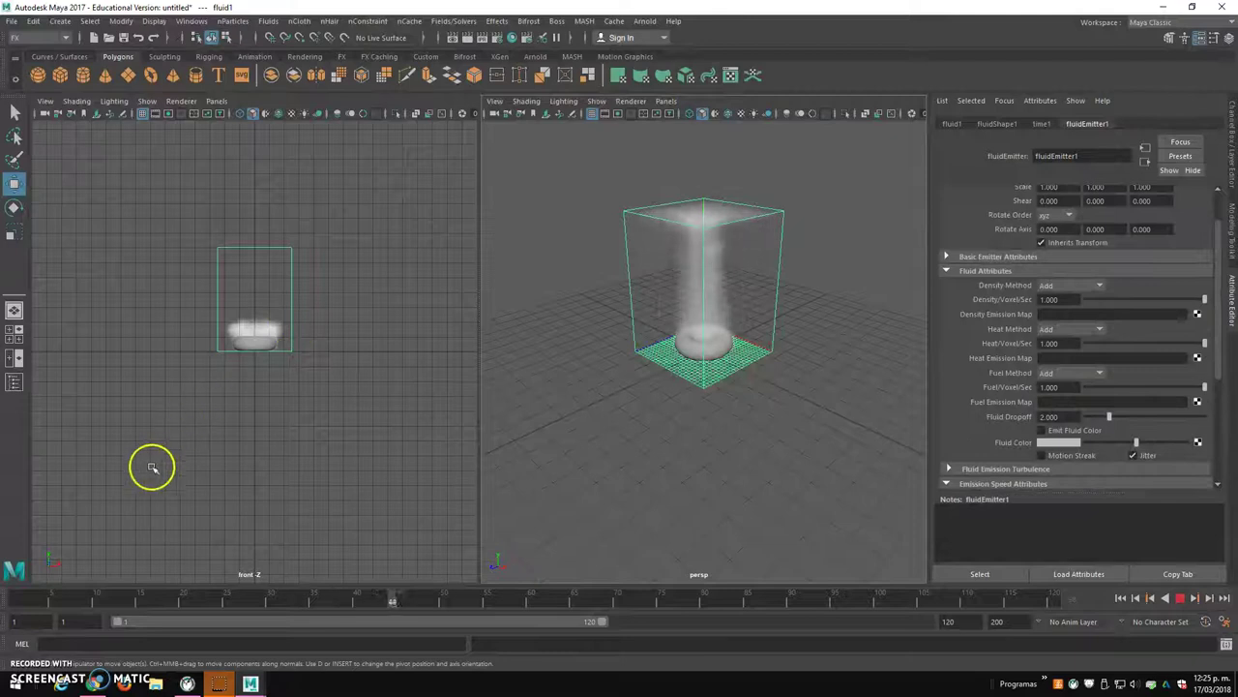
{"action": "left_click", "coordinate": [997, 124]}
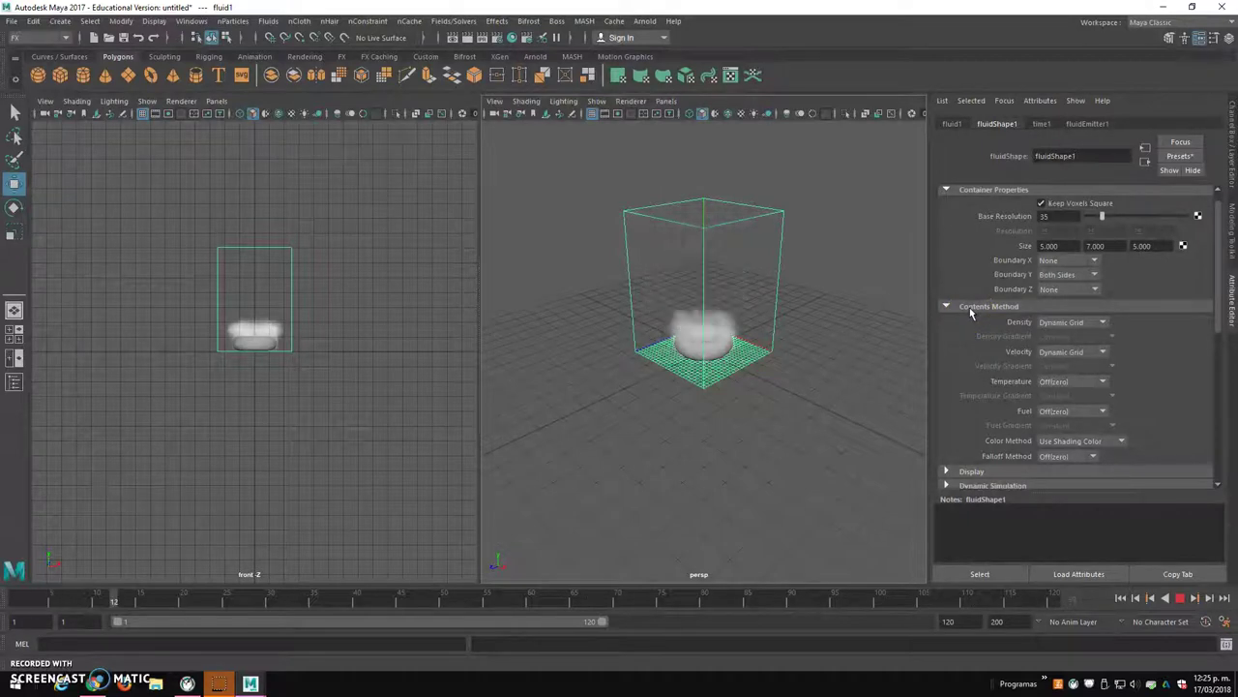
Step: Change the Temperature contents method to Dynamic Grid and bring up fluidEmitter1's attributes
{"action": "left_click", "coordinate": [1061, 382]}
{"action": "left_click", "coordinate": [1064, 417]}
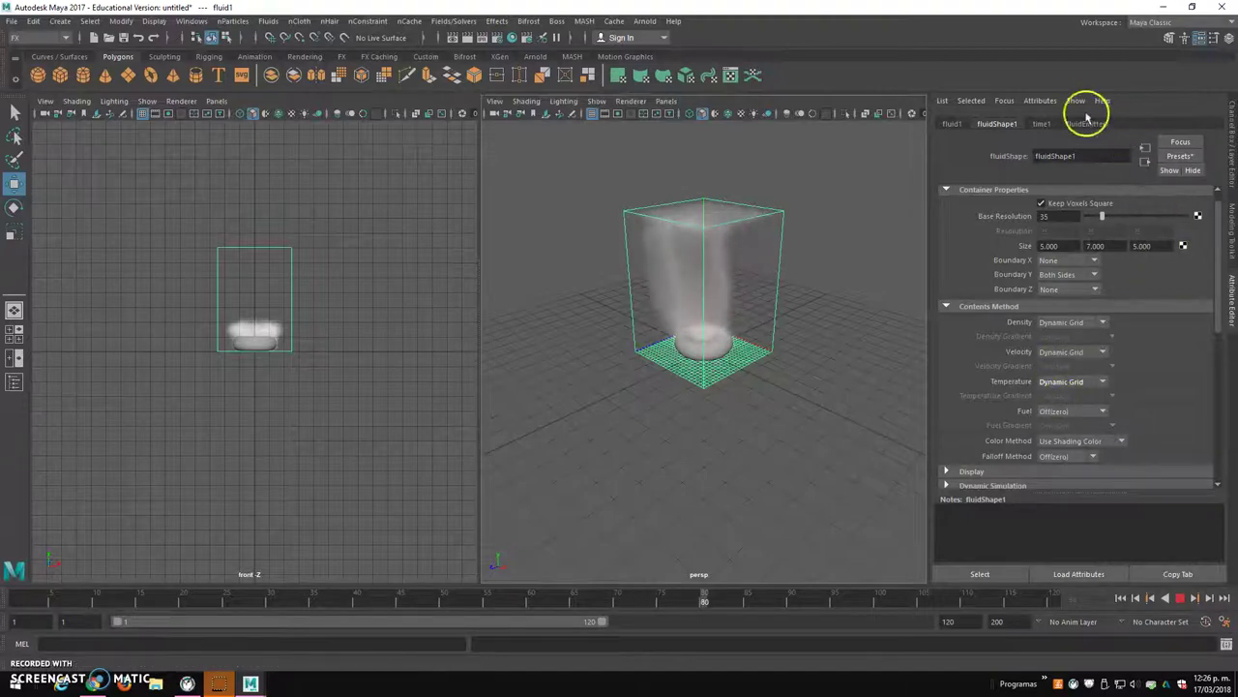
{"action": "left_click", "coordinate": [1083, 124]}
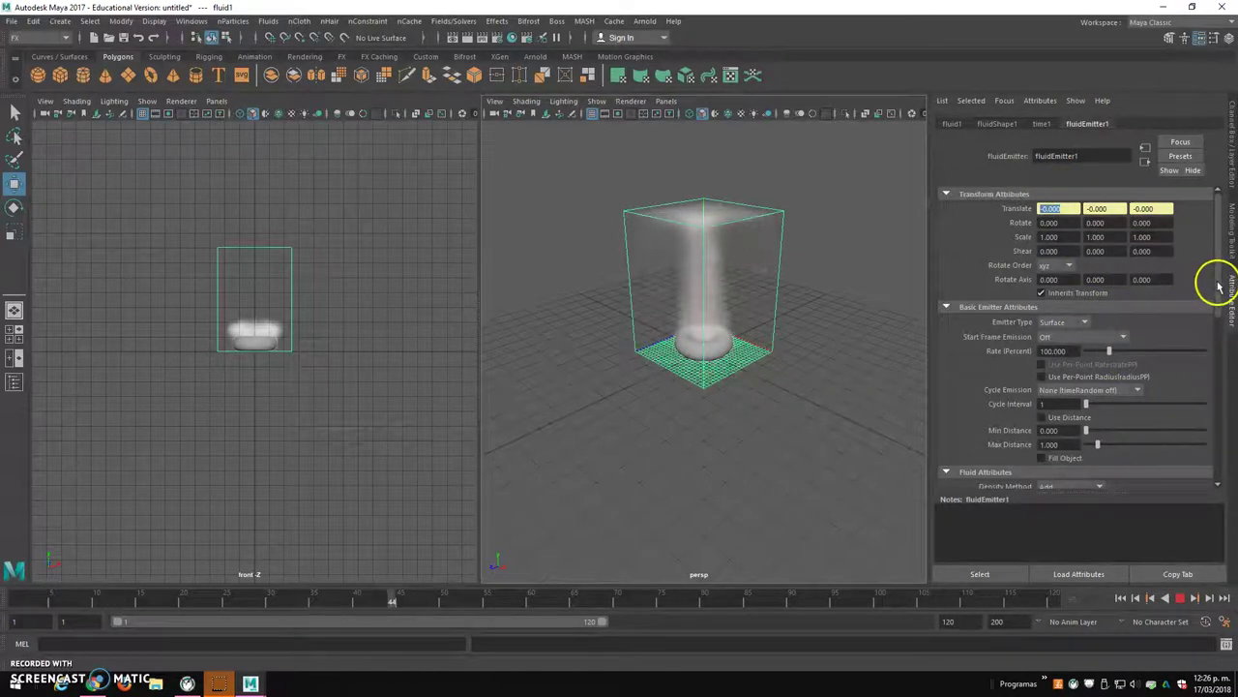
Step: Lower fluidEmitter1's Fluid Dropoff to 0.000 under Fluid Attributes
{"action": "scroll", "coordinate": [1221, 291], "scroll_direction": "down", "scroll_amount": 2}
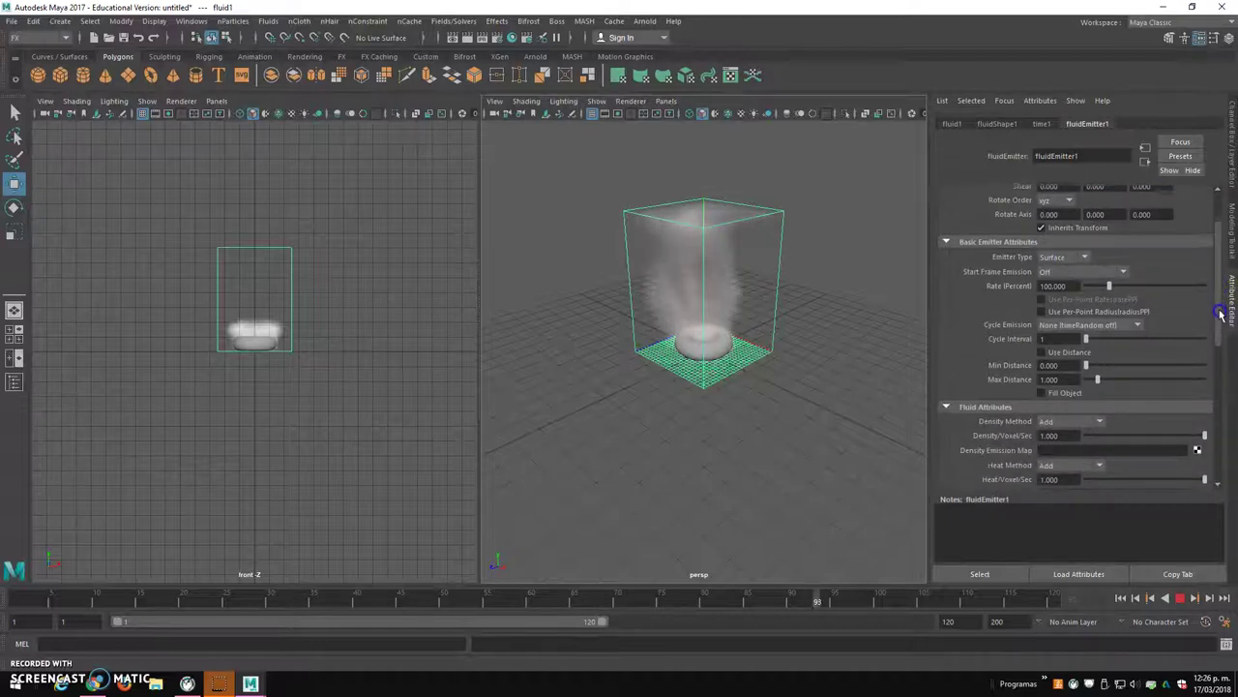
{"action": "scroll", "coordinate": [1221, 319], "scroll_direction": "down", "scroll_amount": 1}
{"action": "left_click_drag", "start_coordinate": [1221, 319], "coordinate": [1221, 367]}
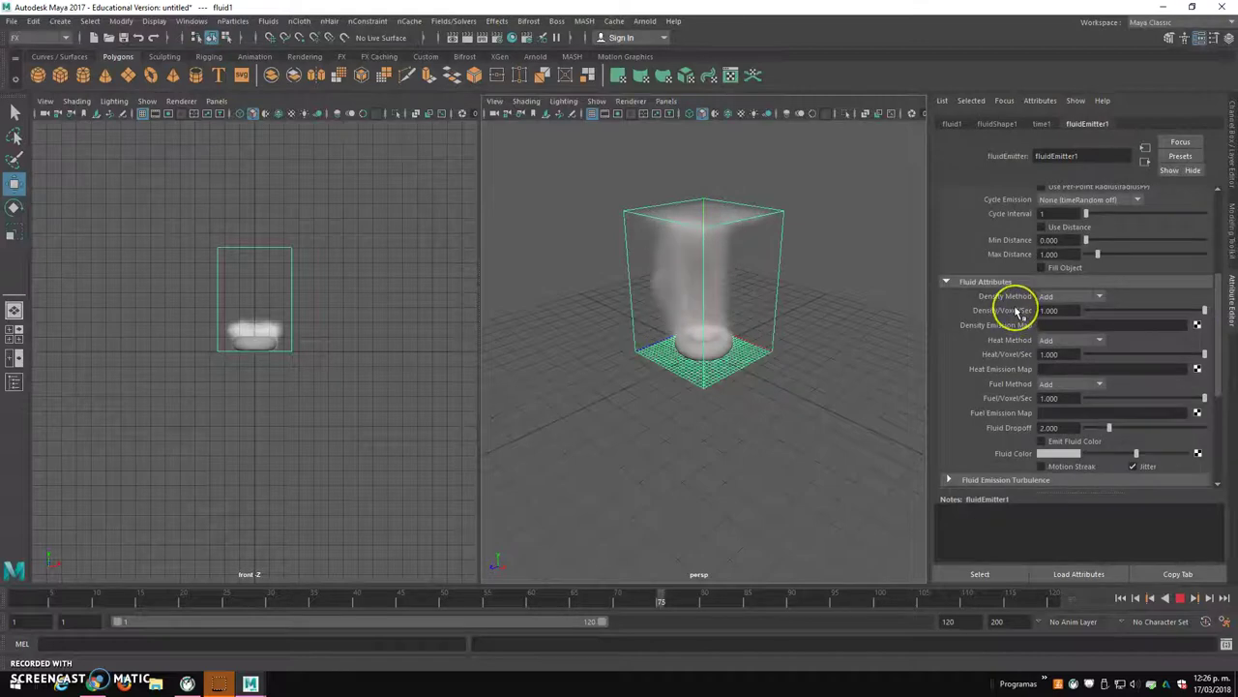
{"action": "left_click", "coordinate": [1067, 427]}
{"action": "left_click_drag", "start_coordinate": [1108, 426], "coordinate": [1110, 429]}
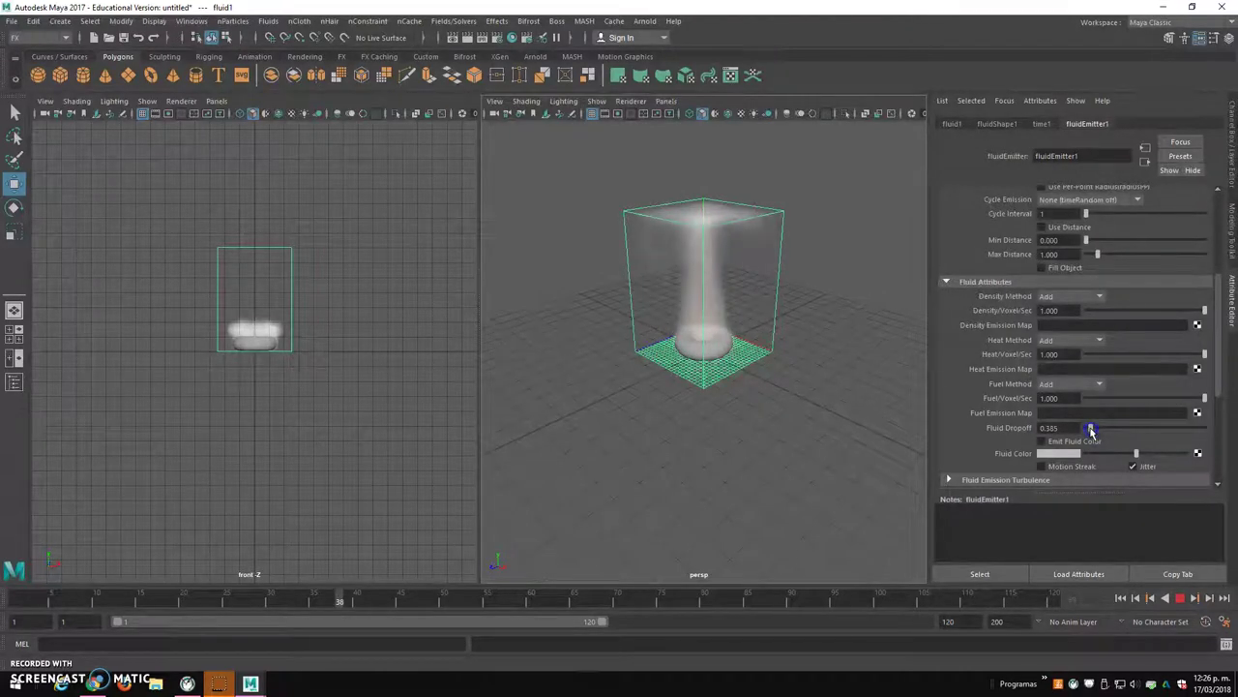
{"action": "left_click", "coordinate": [1059, 428]}
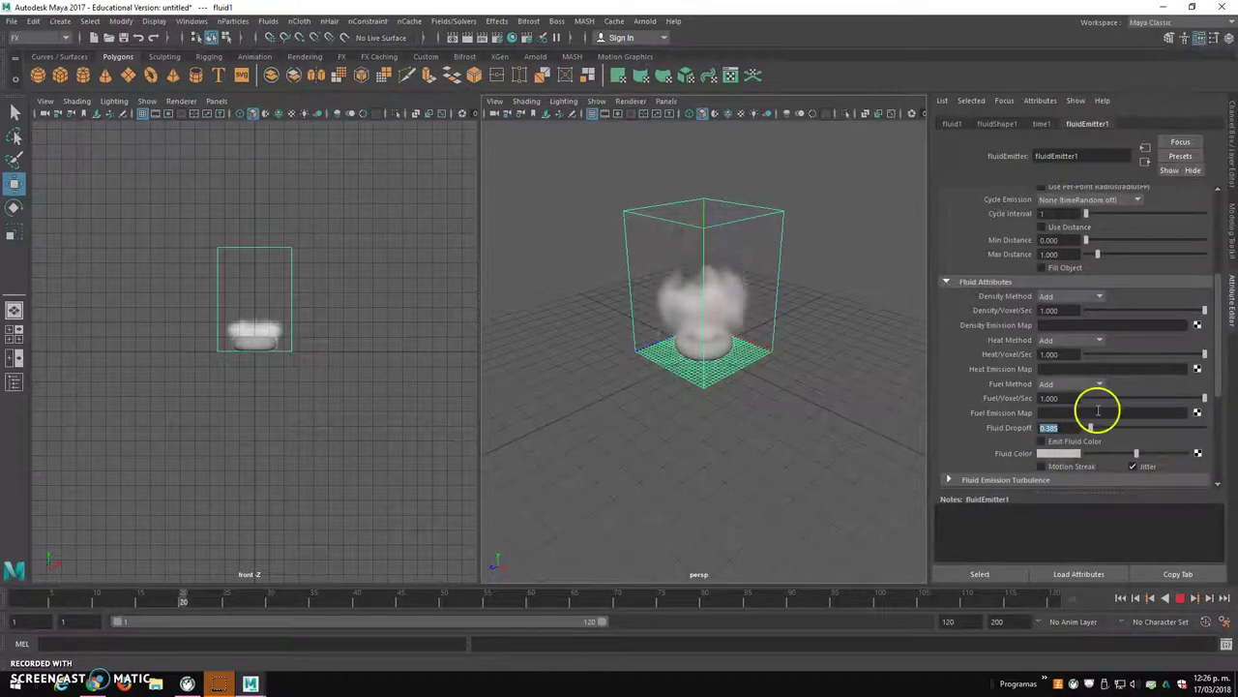
{"action": "left_click_drag", "start_coordinate": [1094, 428], "coordinate": [1080, 433]}
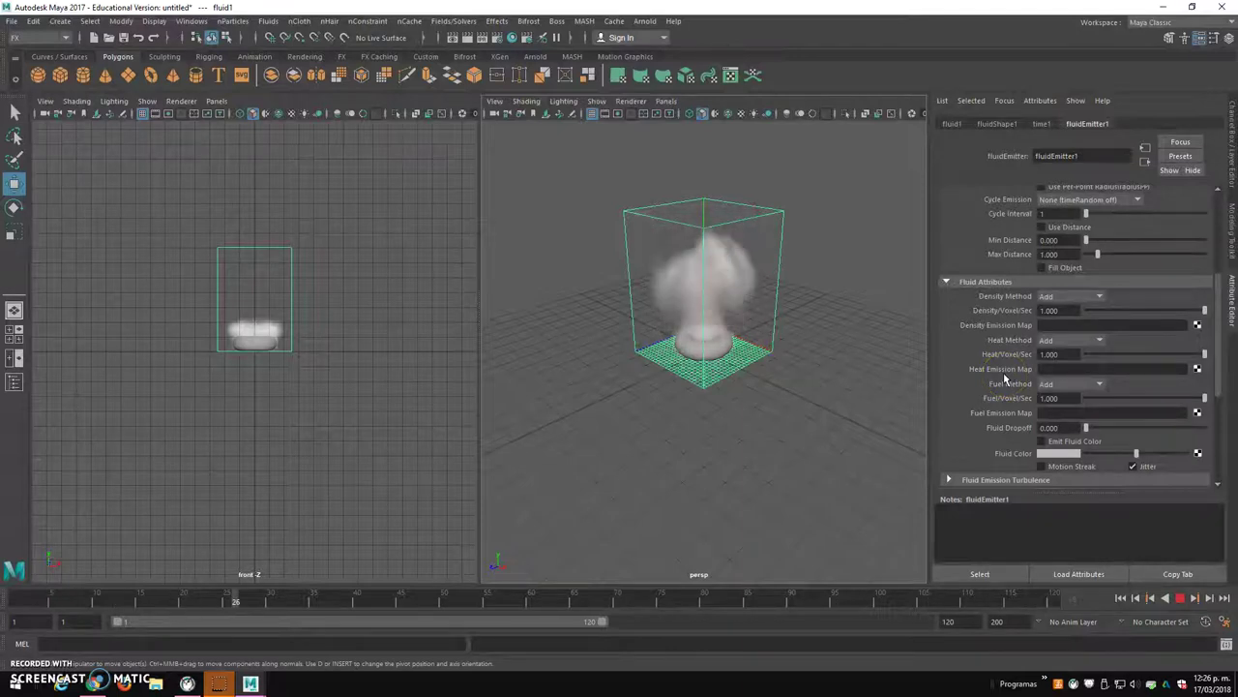
{"action": "left_click", "coordinate": [870, 280]}
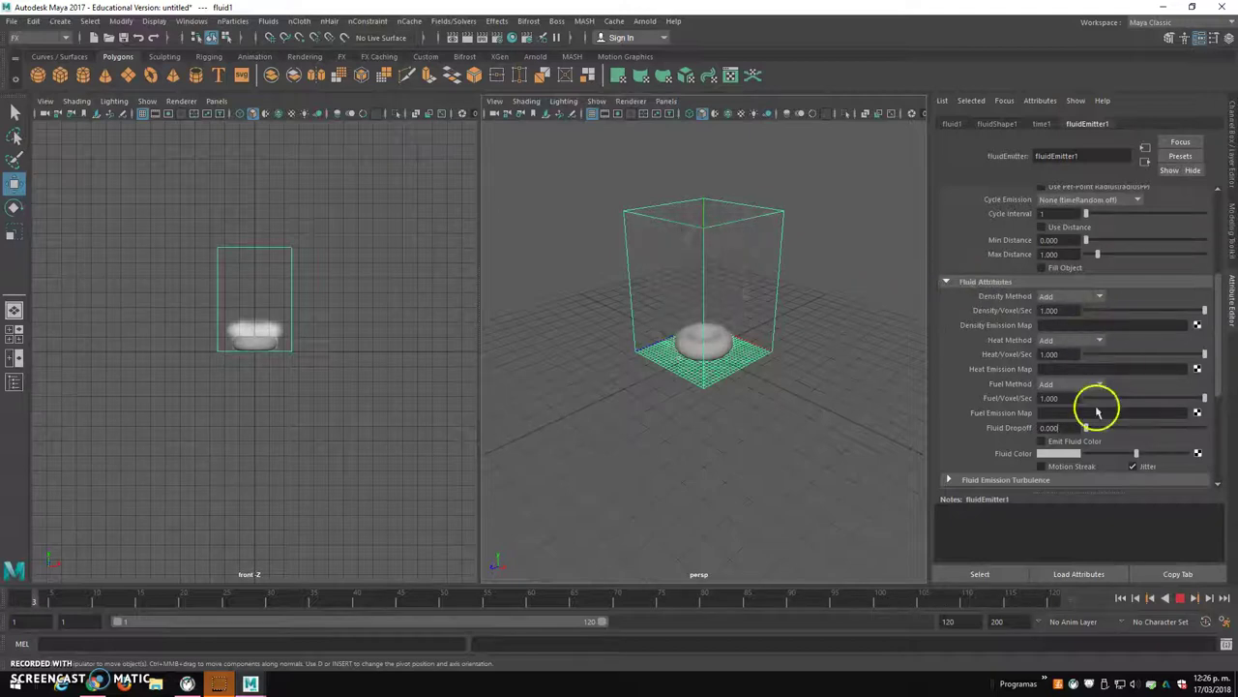
{"action": "left_click_drag", "start_coordinate": [1214, 360], "coordinate": [1217, 418]}
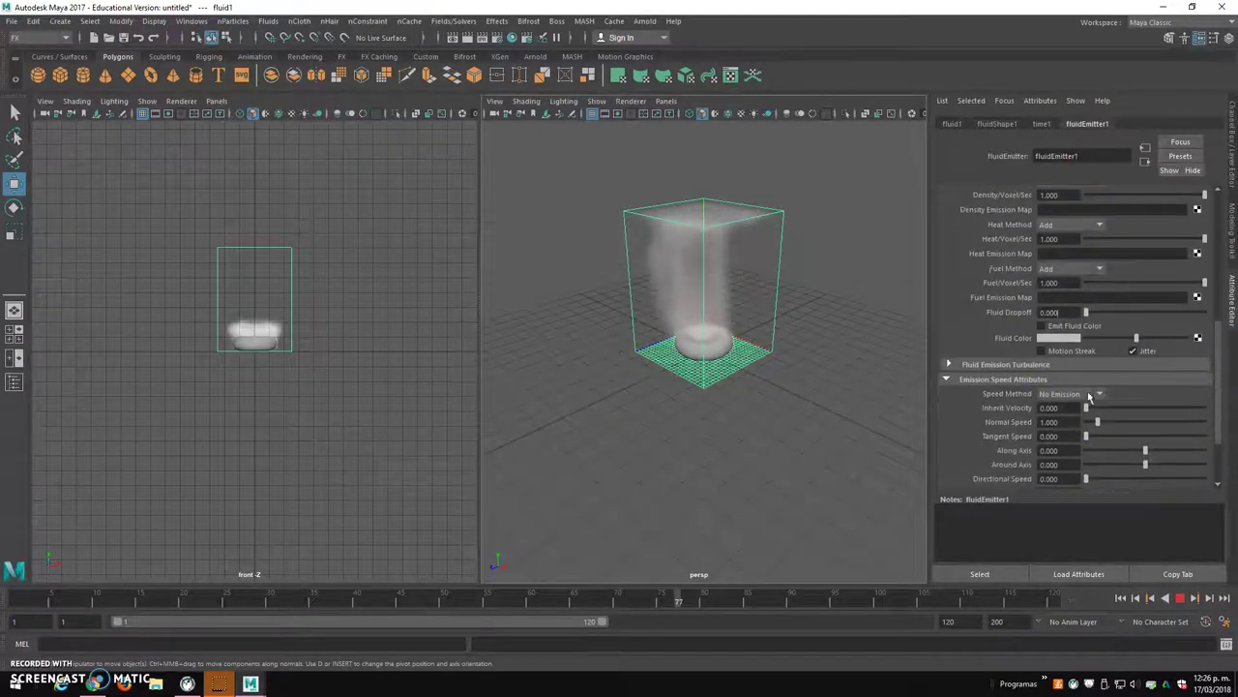
Step: Set the emitter's Fluid Emission Turbulence to 9 and Turbulence Speed to 0.810
{"action": "left_click", "coordinate": [949, 366]}
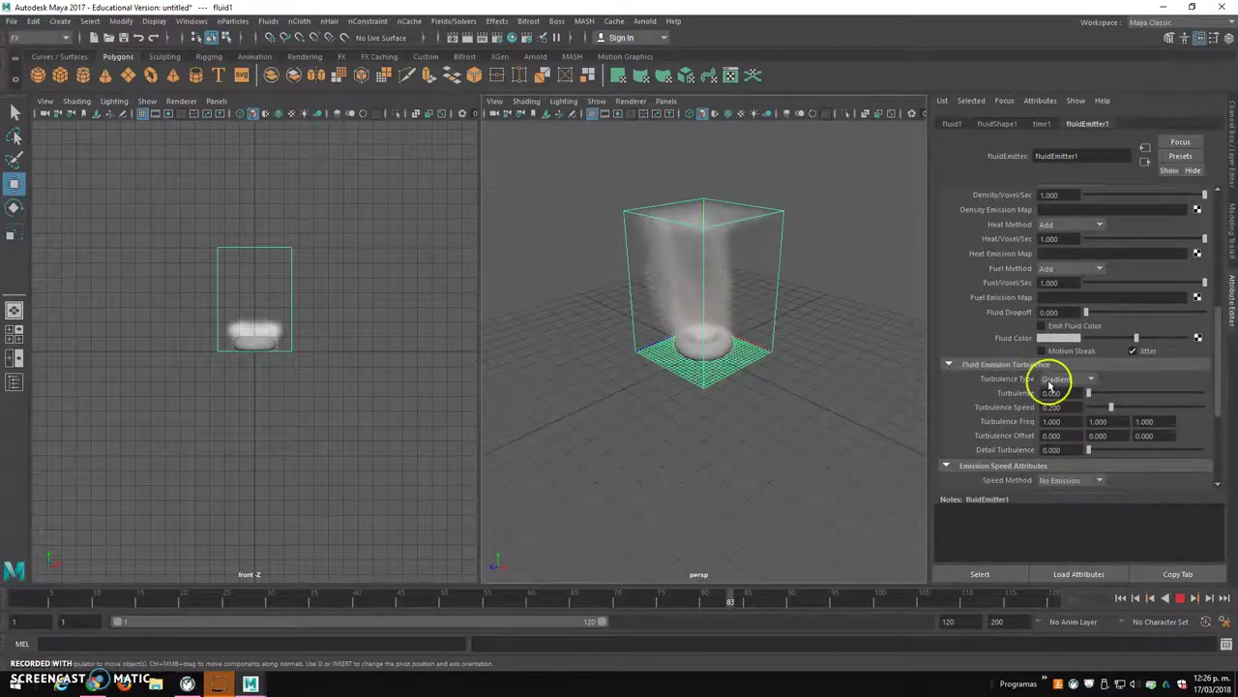
{"action": "left_click_drag", "start_coordinate": [1090, 393], "coordinate": [1161, 391]}
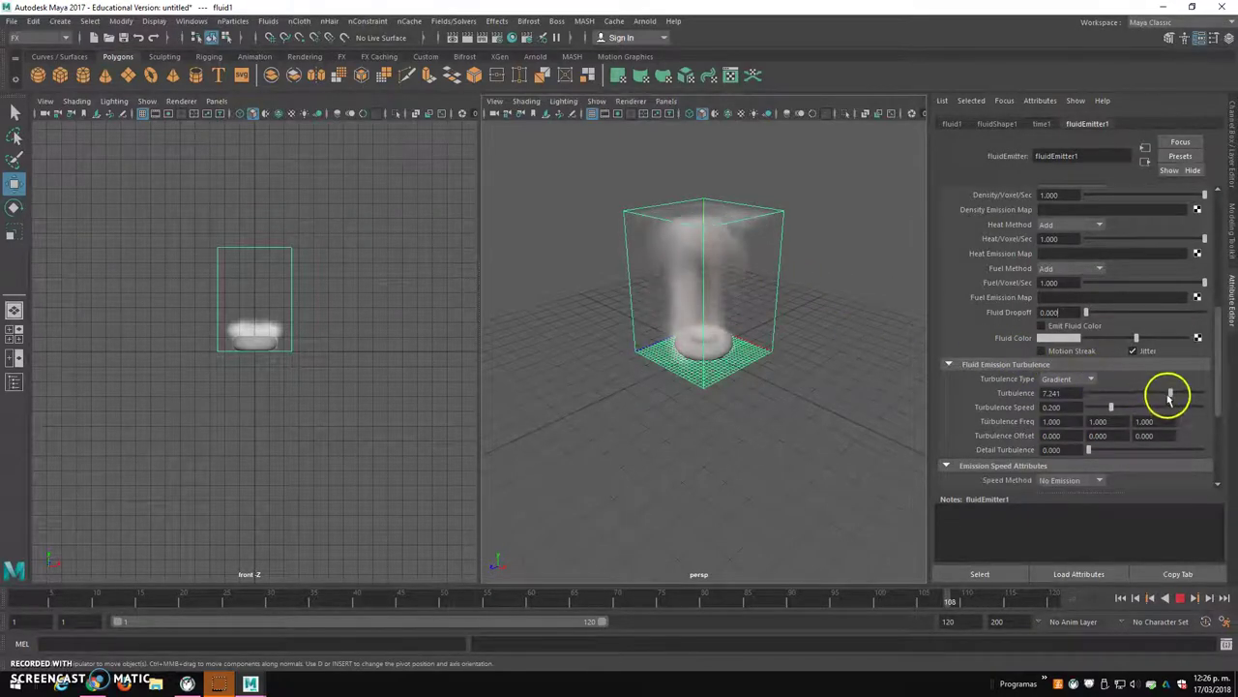
{"action": "left_click_drag", "start_coordinate": [1168, 393], "coordinate": [1178, 393]}
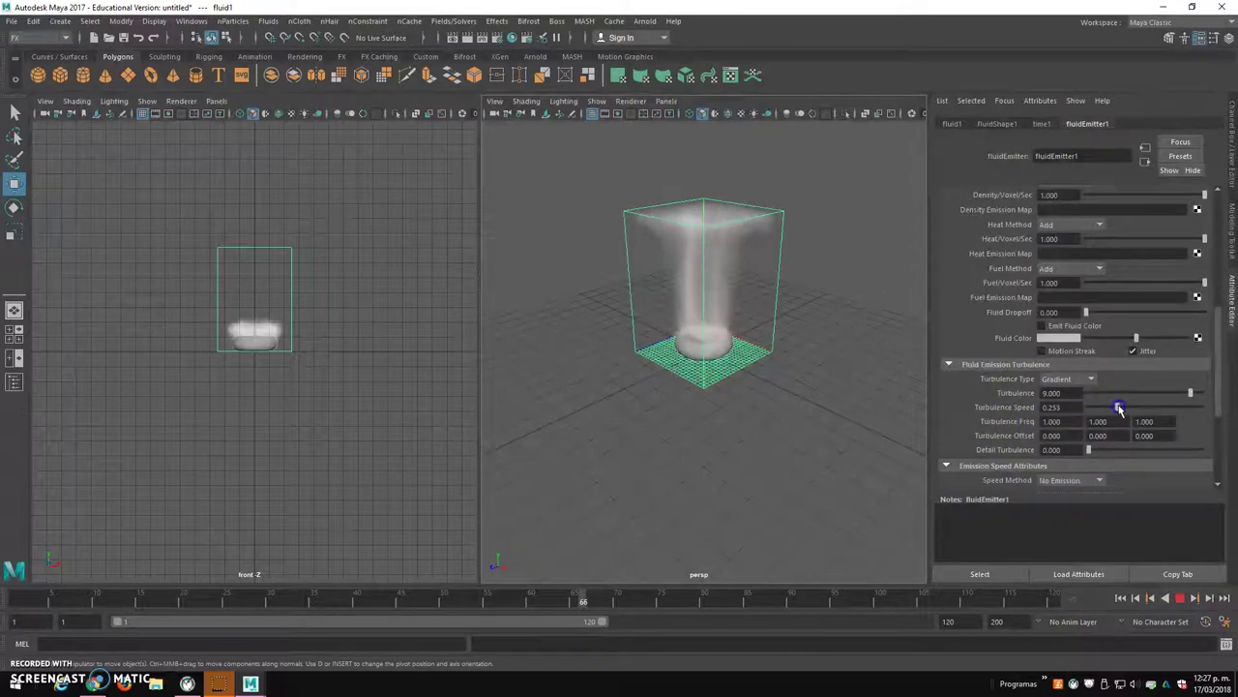
{"action": "left_click_drag", "start_coordinate": [1149, 406], "coordinate": [1172, 402]}
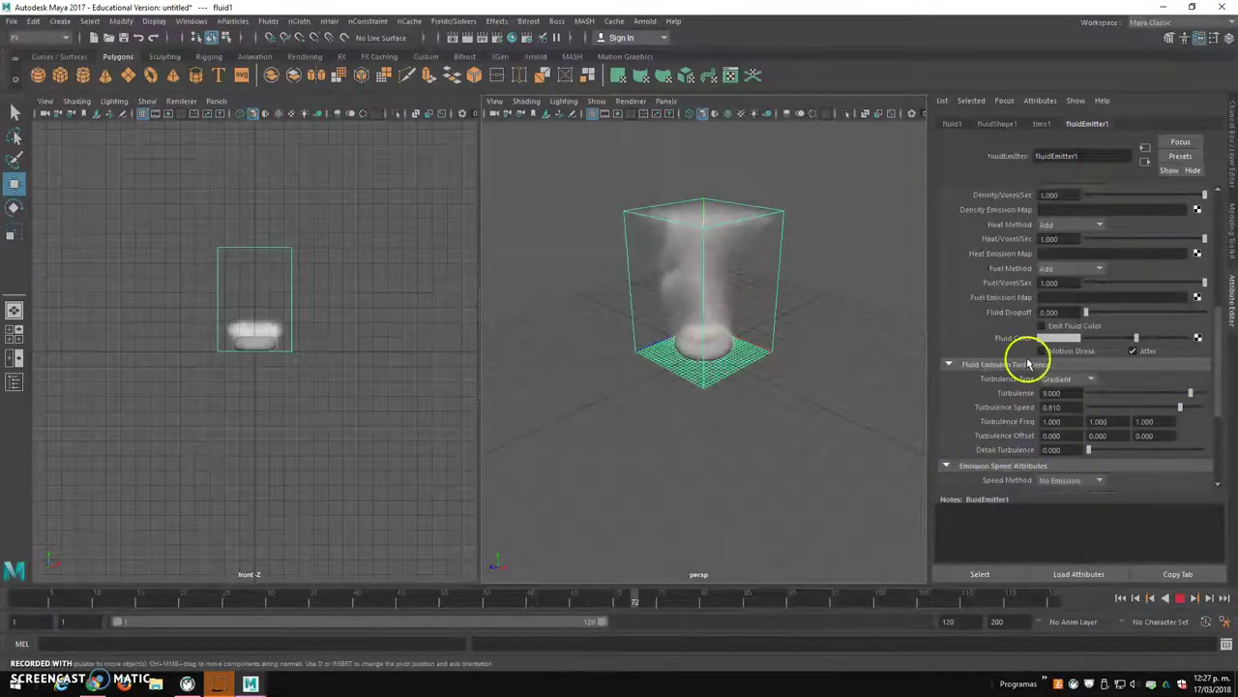
Step: Show fluidShape1's Temperature settings, reading Temperature Scale 2 and Buoyancy 15
{"action": "left_click", "coordinate": [997, 124]}
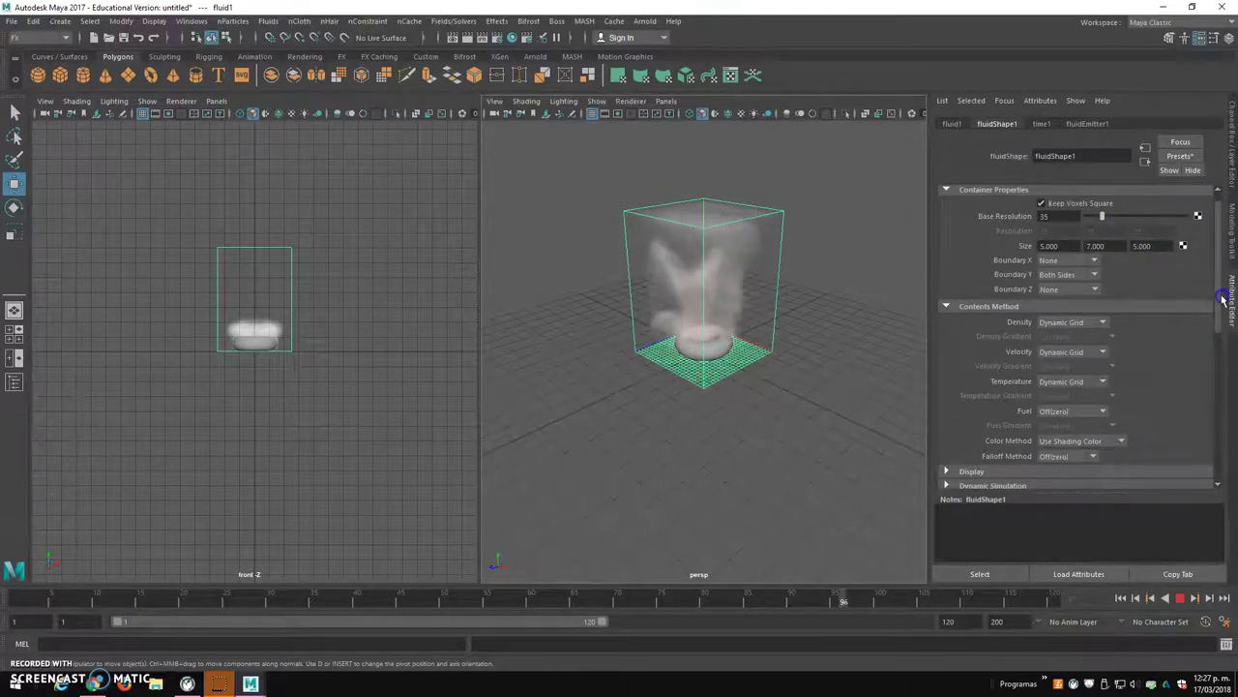
{"action": "left_click_drag", "start_coordinate": [1223, 317], "coordinate": [1227, 416]}
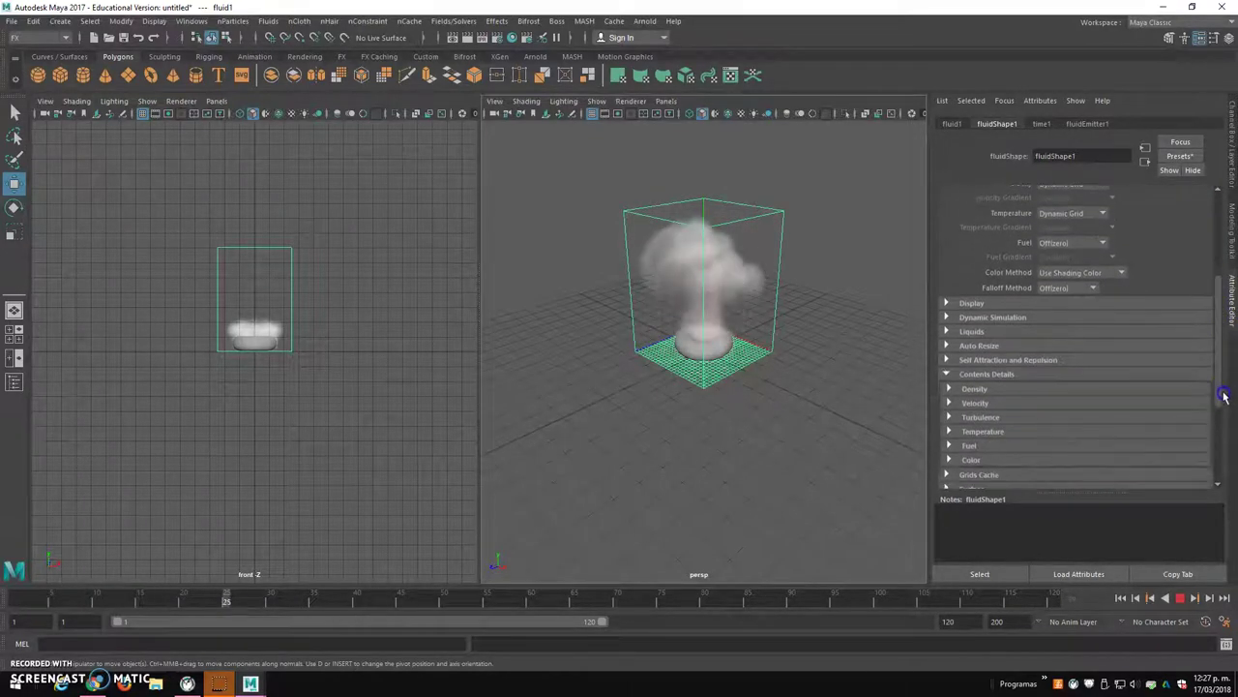
{"action": "left_click", "coordinate": [949, 350]}
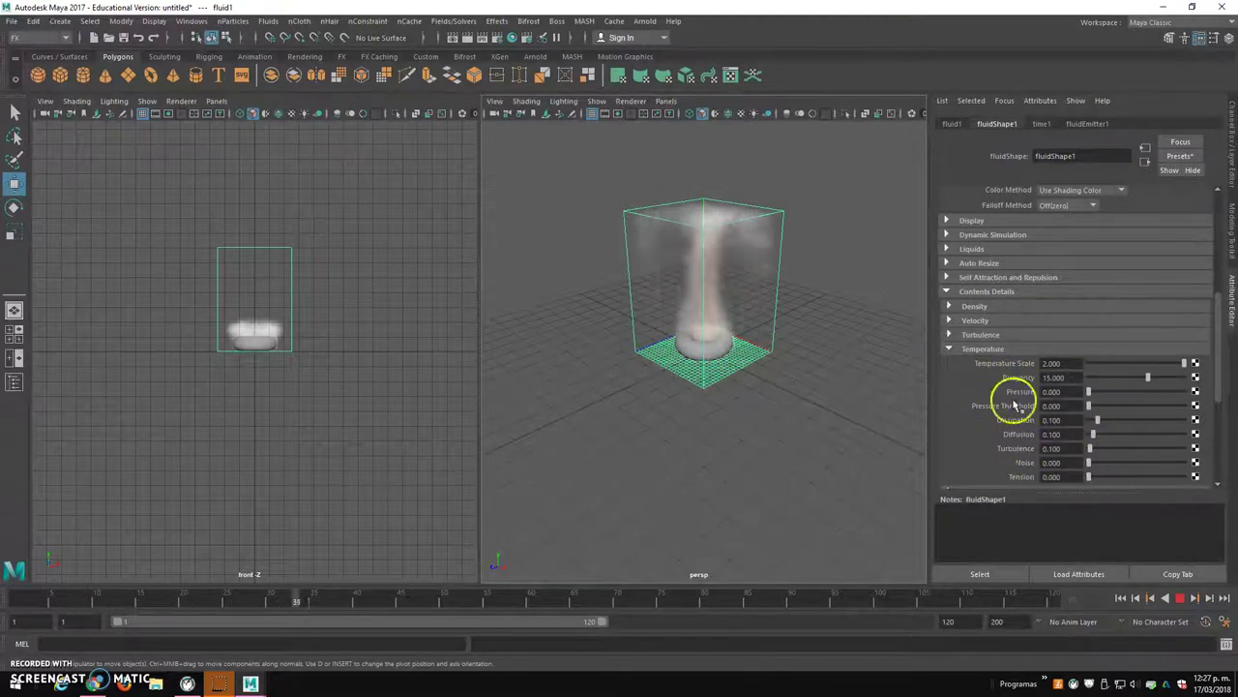
{"action": "mouse_move", "coordinate": [1220, 367]}
{"action": "left_mouse_down"}
{"action": "mouse_move", "coordinate": [1219, 400]}
{"action": "mouse_move", "coordinate": [1198, 371]}
{"action": "left_mouse_up"}
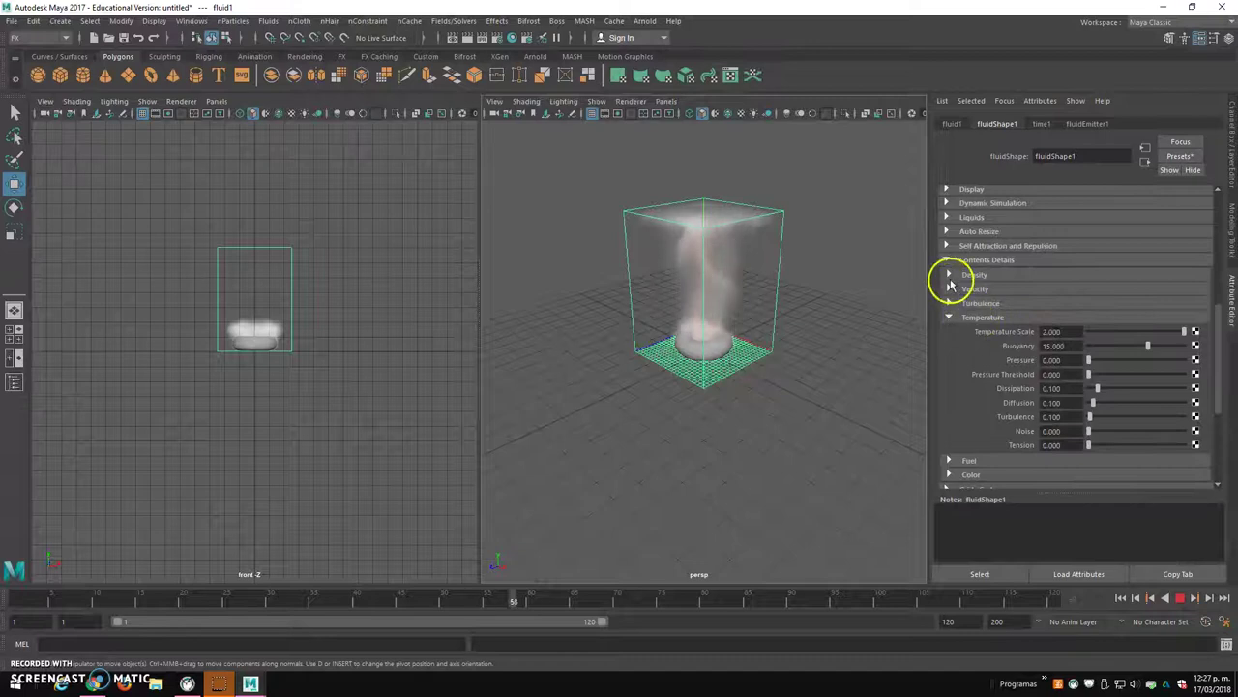
Step: Set the fluid's Density Dissipation to 4
{"action": "left_click", "coordinate": [949, 275]}
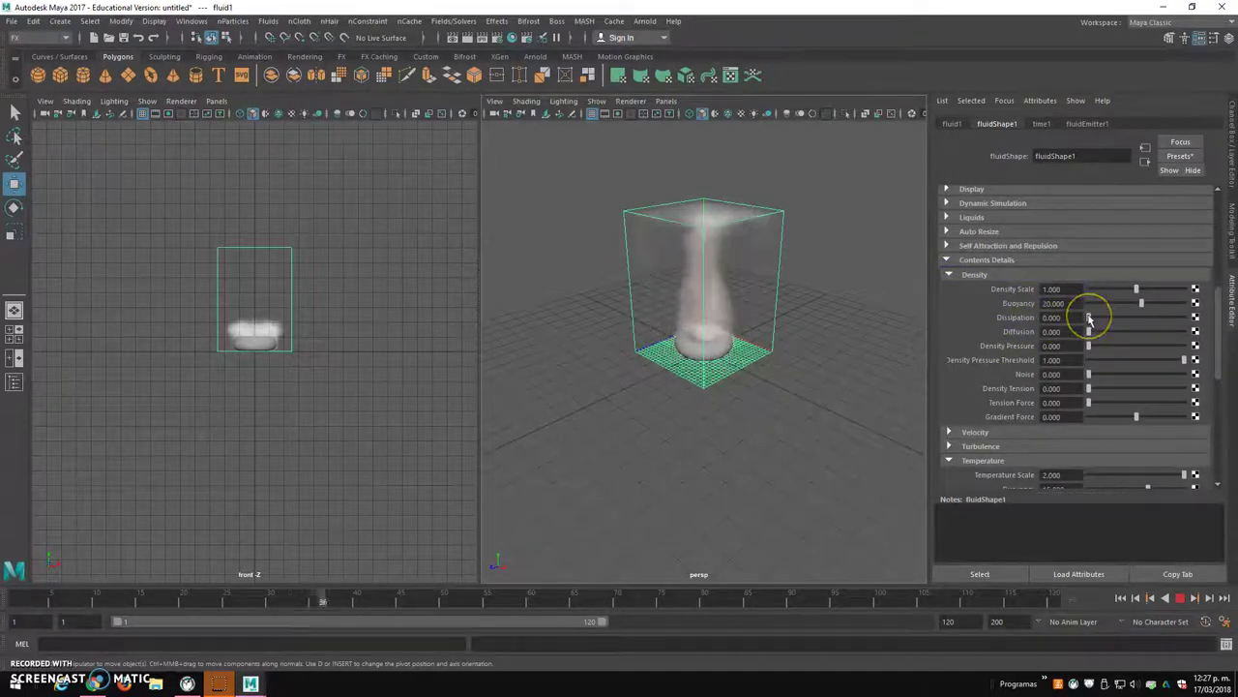
{"action": "left_click_drag", "start_coordinate": [1089, 320], "coordinate": [1182, 321]}
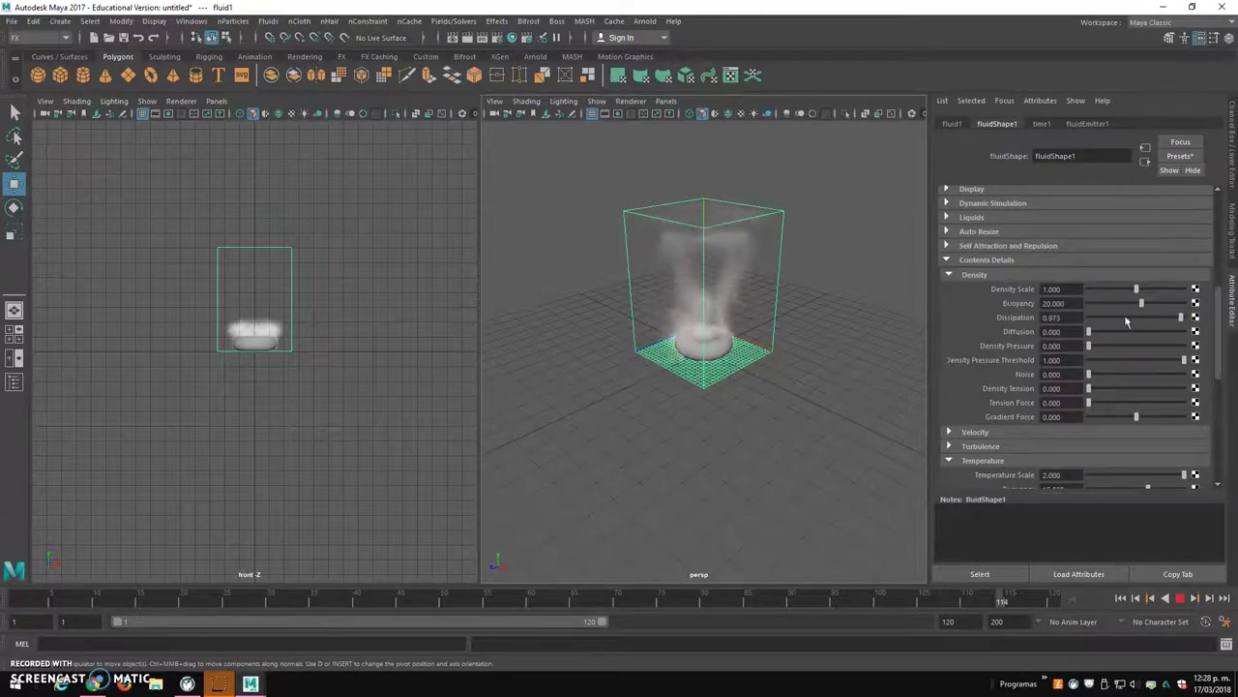
{"action": "left_click", "coordinate": [1070, 316]}
{"action": "type", "text": "4"}
{"action": "key", "text": "Return"}
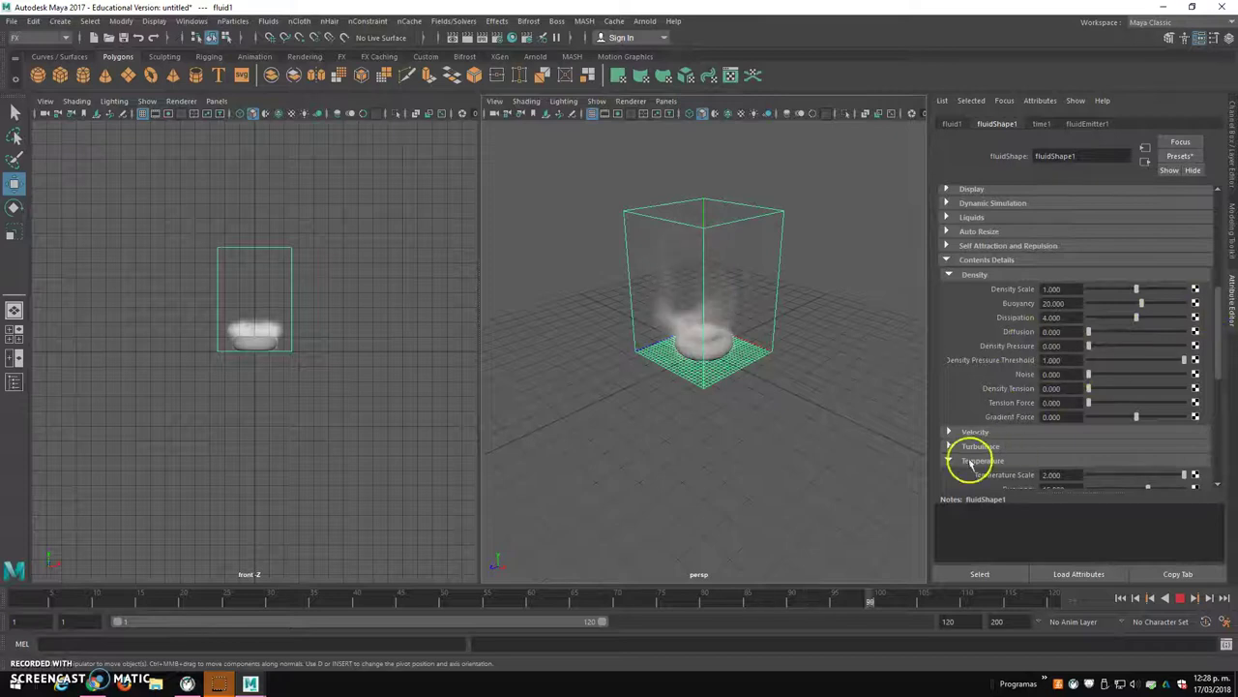
Step: Set the Temperature Dissipation to 0.5
{"action": "left_click_drag", "start_coordinate": [1216, 343], "coordinate": [1220, 392]}
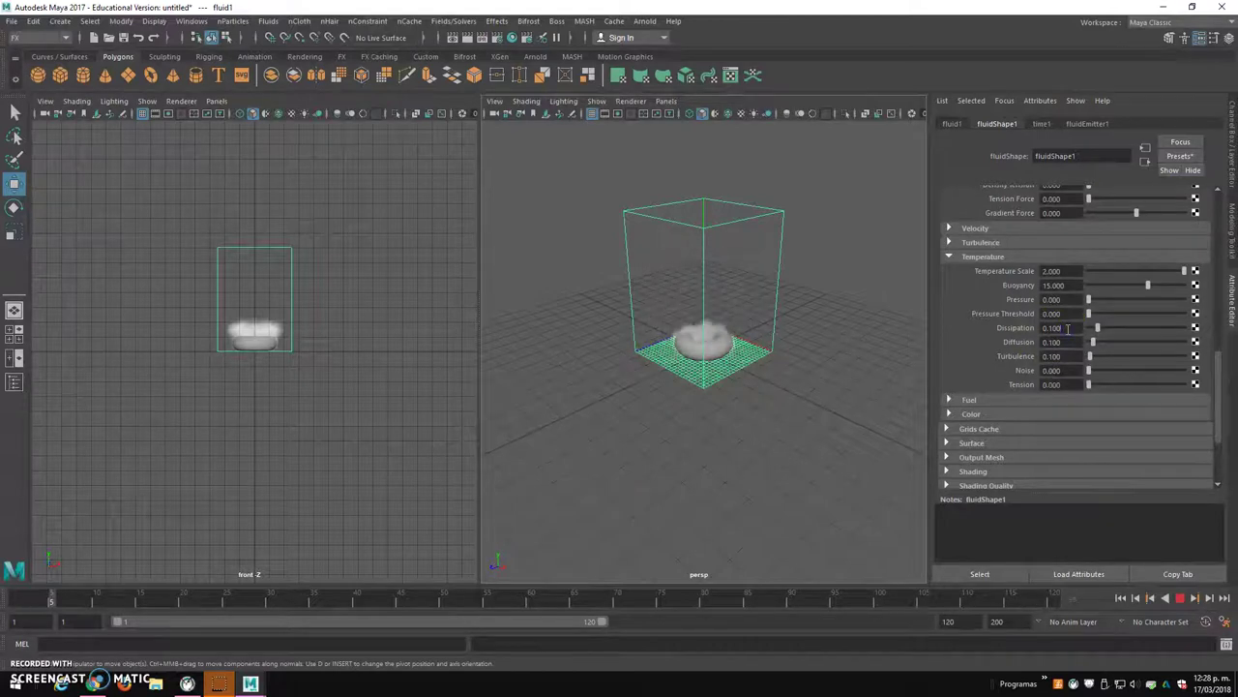
{"action": "type", "text": "0.5"}
{"action": "key", "text": "Return"}
Step: Set fluidEmitter1 Density/Voxel/Sec to 5 and Heat/Voxel/Sec to 3, then return to fluidShape1
{"action": "left_click", "coordinate": [1089, 125]}
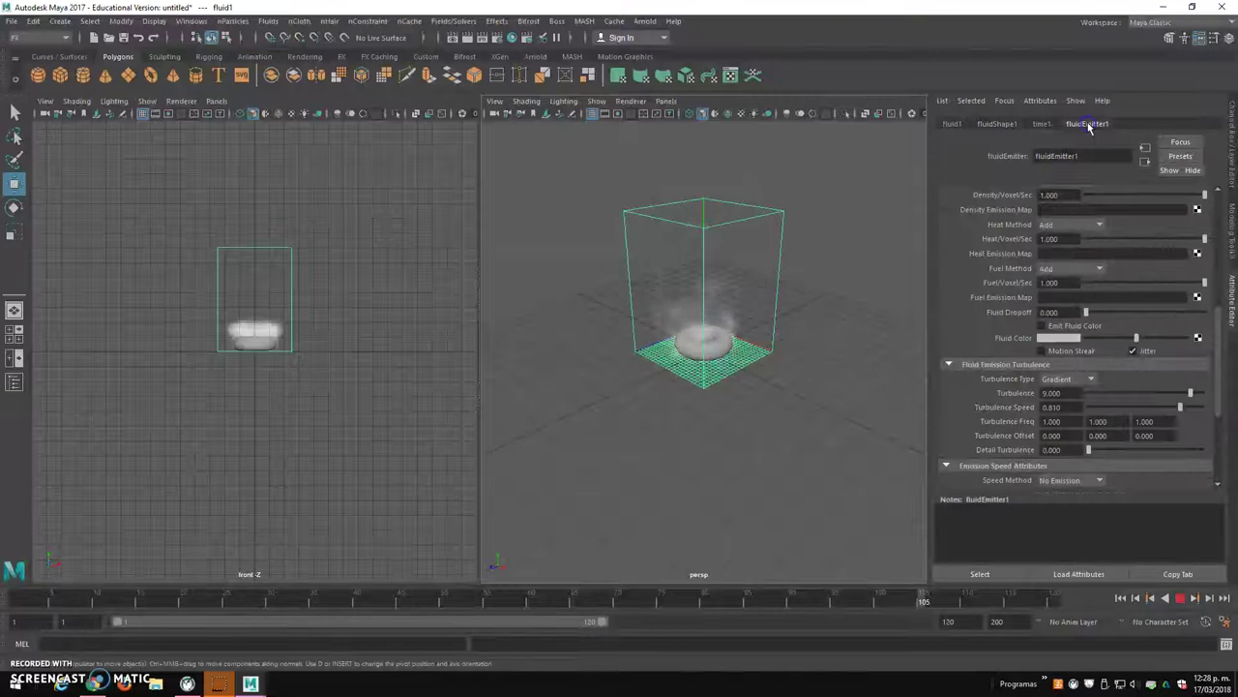
{"action": "left_click", "coordinate": [1063, 239]}
{"action": "type", "text": "5.000"}
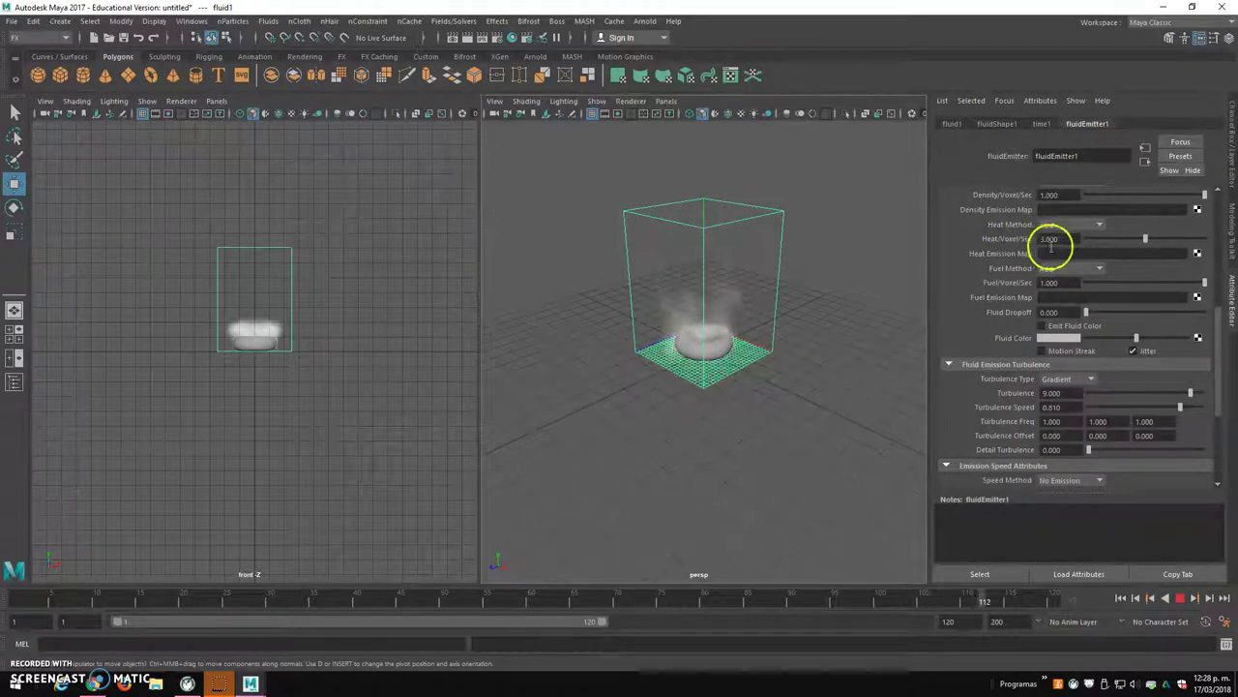
{"action": "left_click_drag", "start_coordinate": [1217, 329], "coordinate": [1217, 277]}
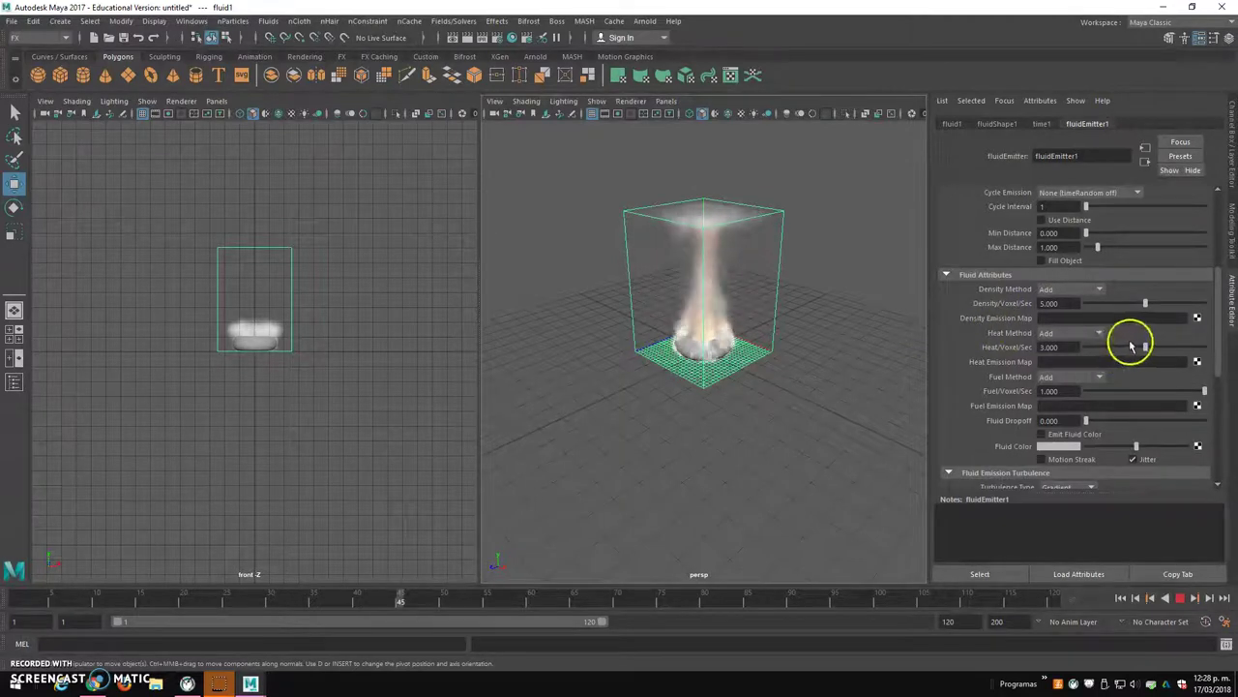
{"action": "left_click_drag", "start_coordinate": [1219, 332], "coordinate": [1219, 353]}
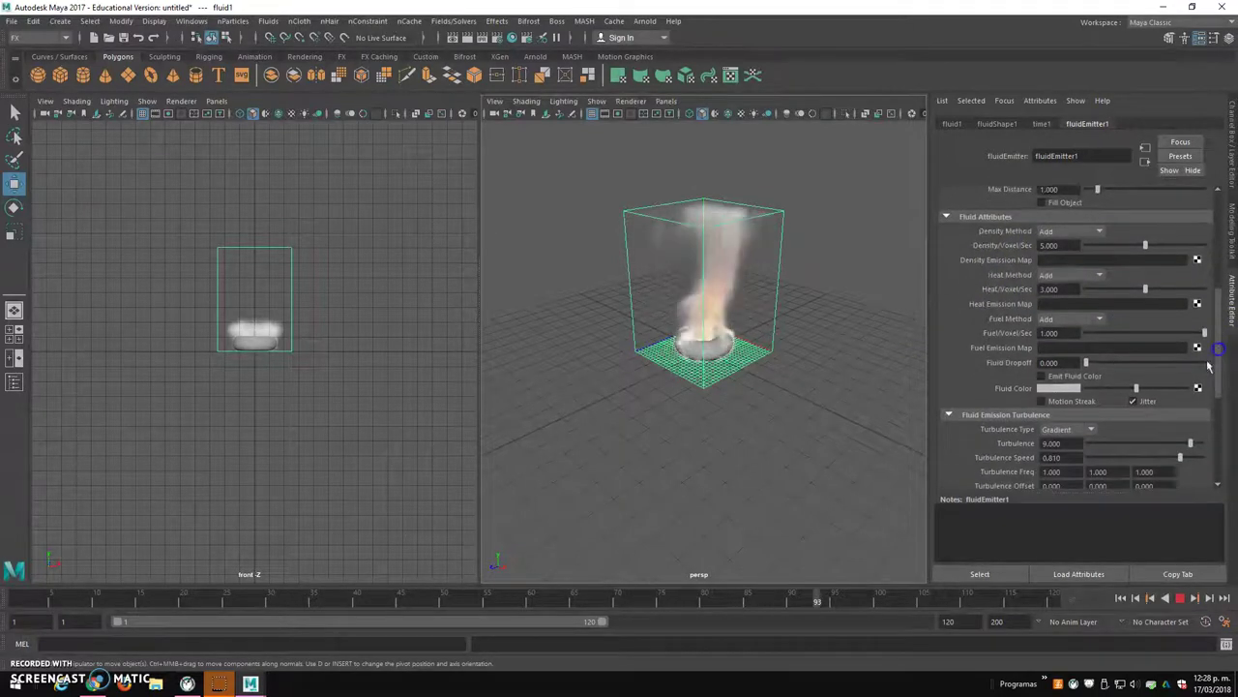
{"action": "left_click", "coordinate": [1138, 447]}
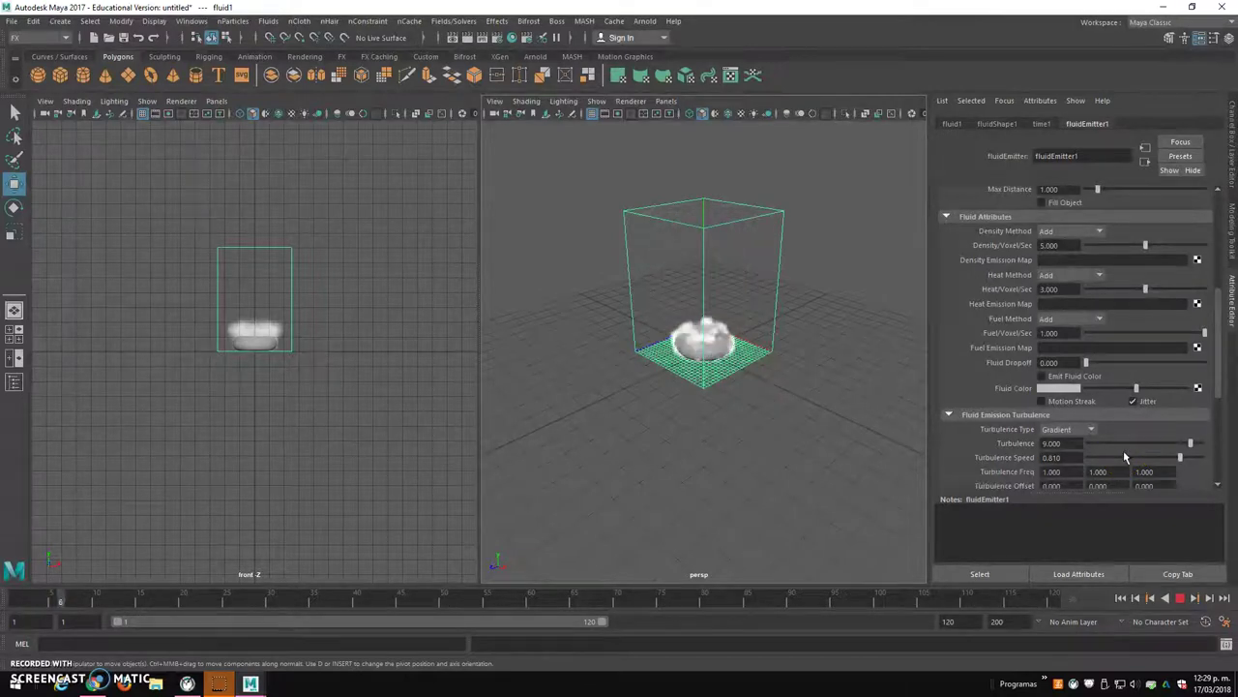
{"action": "left_click", "coordinate": [996, 123]}
{"action": "left_click_drag", "start_coordinate": [1217, 388], "coordinate": [1220, 457]}
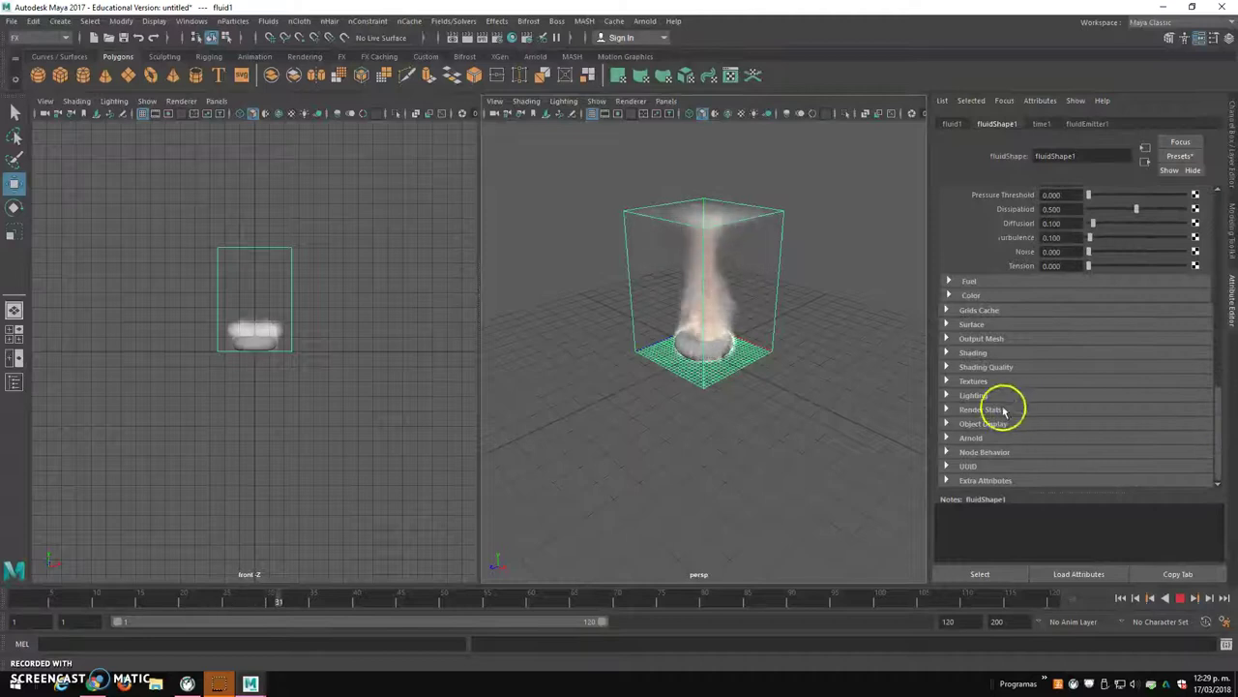
Step: Under Shading, raise the fluid's Incandescence Input Bias to 1.000
{"action": "left_click", "coordinate": [948, 353]}
{"action": "left_click_drag", "start_coordinate": [1216, 380], "coordinate": [1216, 420]}
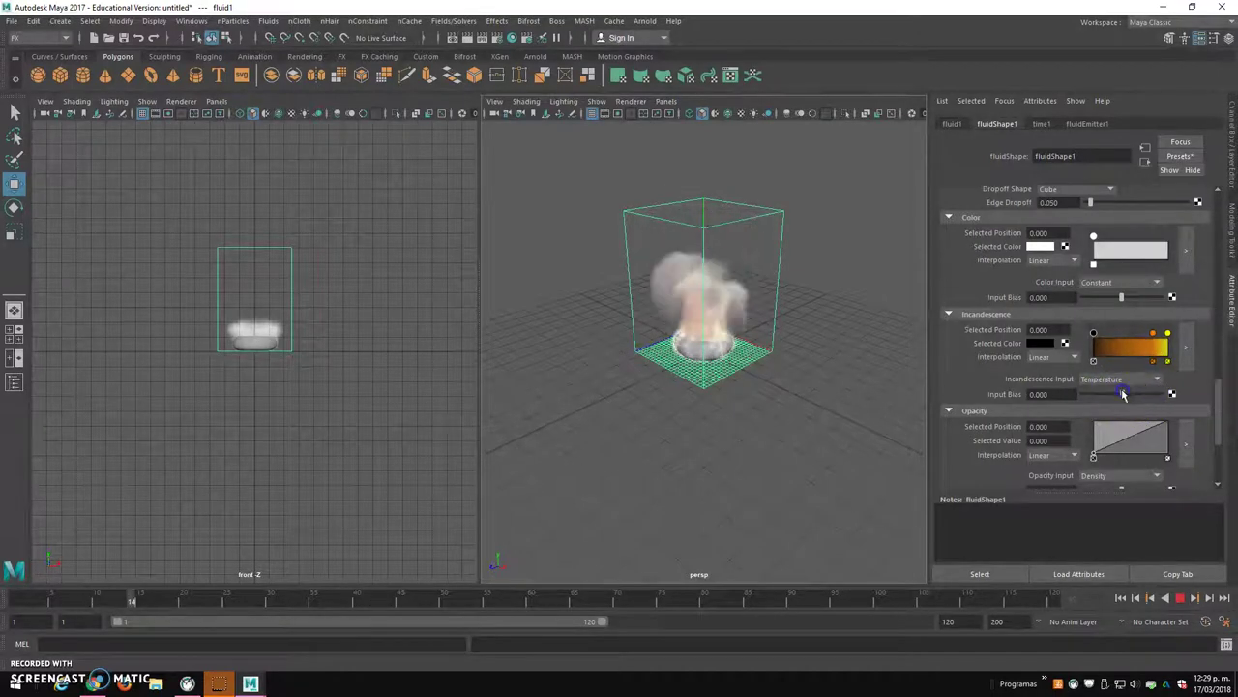
{"action": "left_click_drag", "start_coordinate": [1122, 394], "coordinate": [1135, 395]}
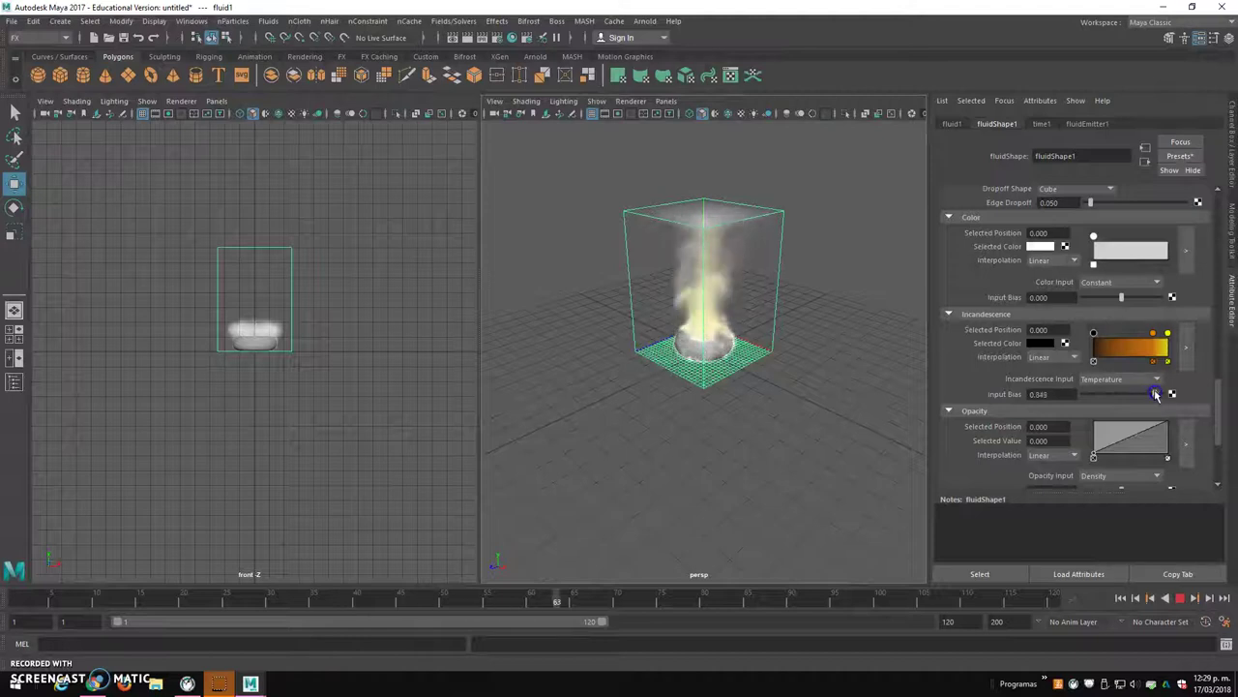
{"action": "left_click_drag", "start_coordinate": [1160, 394], "coordinate": [1166, 395]}
Step: Enlarge the incandescence ramp and add a black stop near its dark start
{"action": "left_click", "coordinate": [1186, 347]}
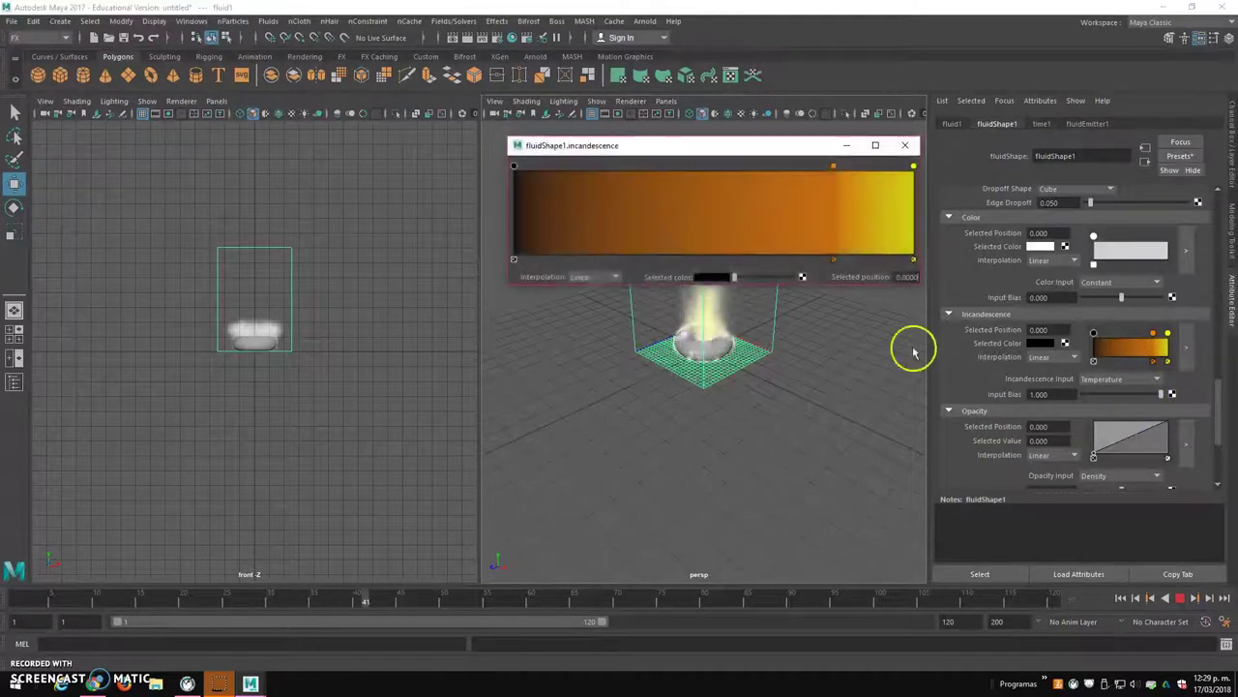
{"action": "left_click_drag", "start_coordinate": [692, 140], "coordinate": [360, 346]}
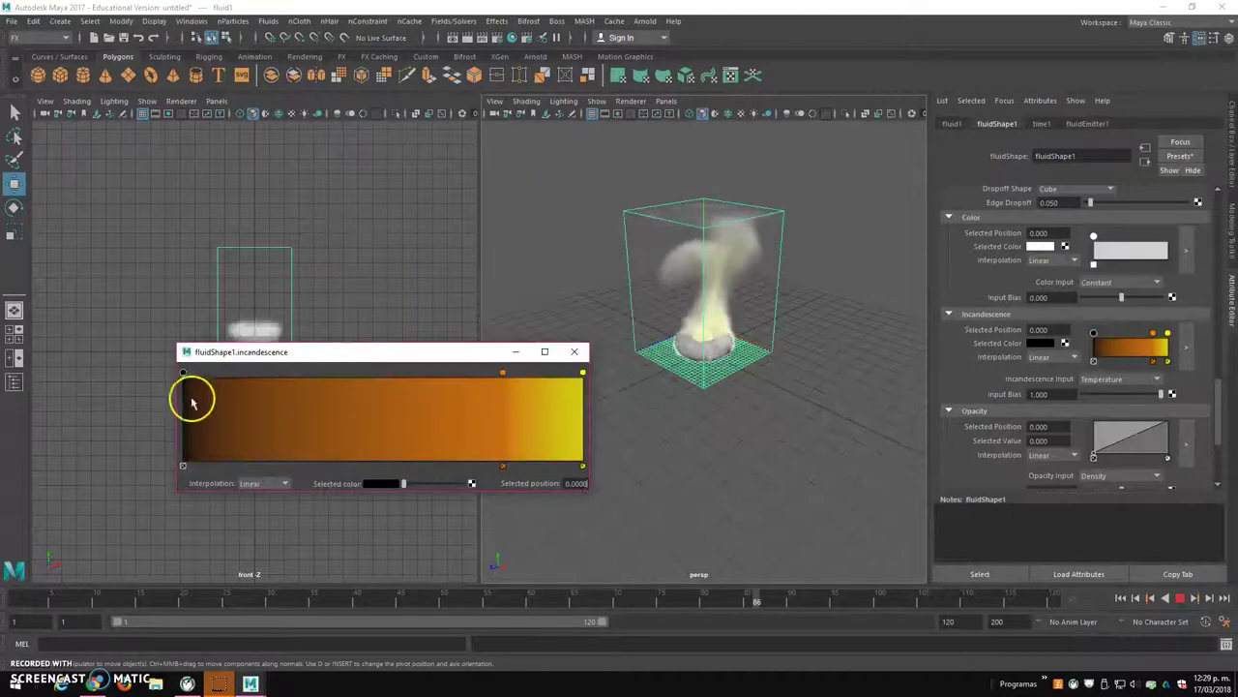
{"action": "left_click", "coordinate": [200, 388]}
{"action": "left_click_drag", "start_coordinate": [217, 372], "coordinate": [255, 374]}
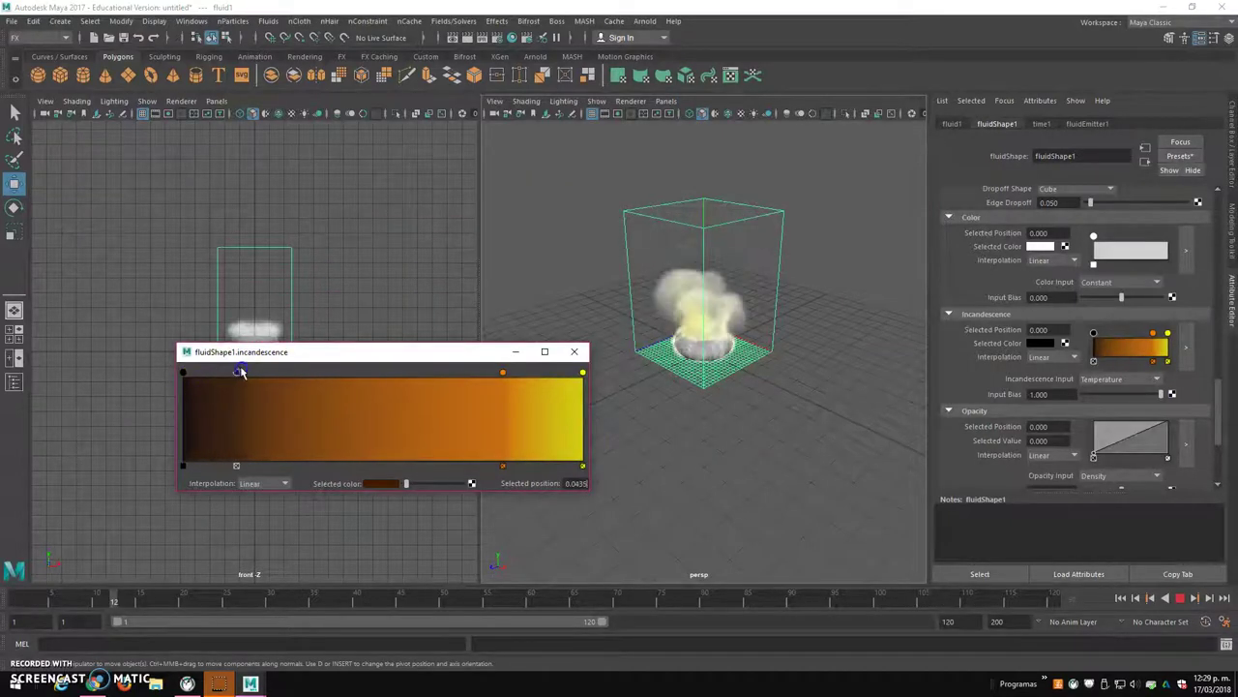
{"action": "left_click", "coordinate": [383, 483]}
{"action": "left_click", "coordinate": [418, 458]}
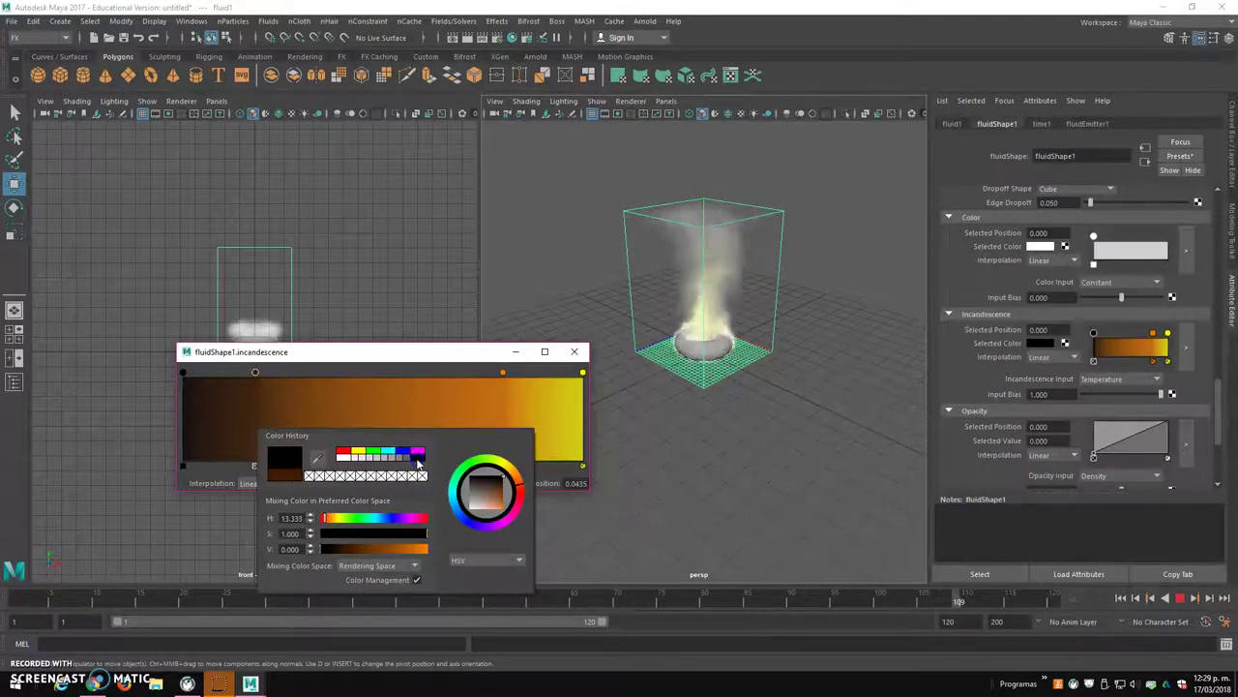
{"action": "left_click", "coordinate": [419, 436]}
Step: Add an orange stop along the ramp and remove an extra point
{"action": "left_click_drag", "start_coordinate": [313, 396], "coordinate": [413, 382]}
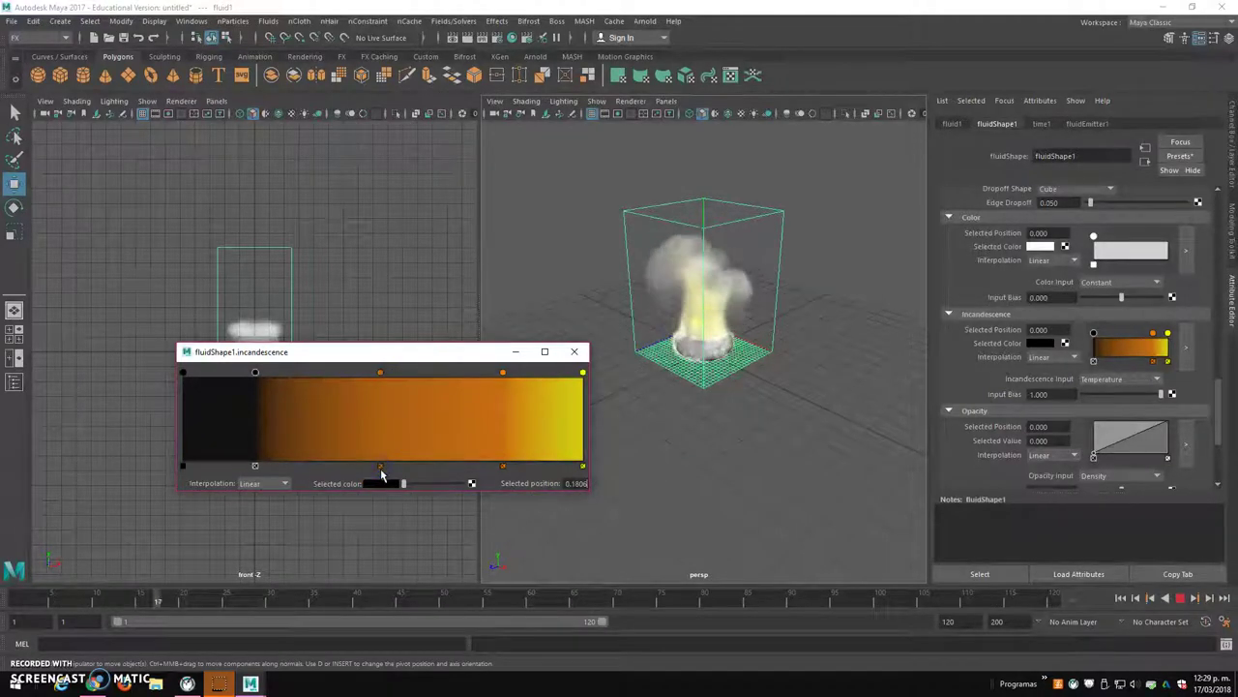
{"action": "left_click", "coordinate": [381, 466]}
{"action": "left_click", "coordinate": [373, 388]}
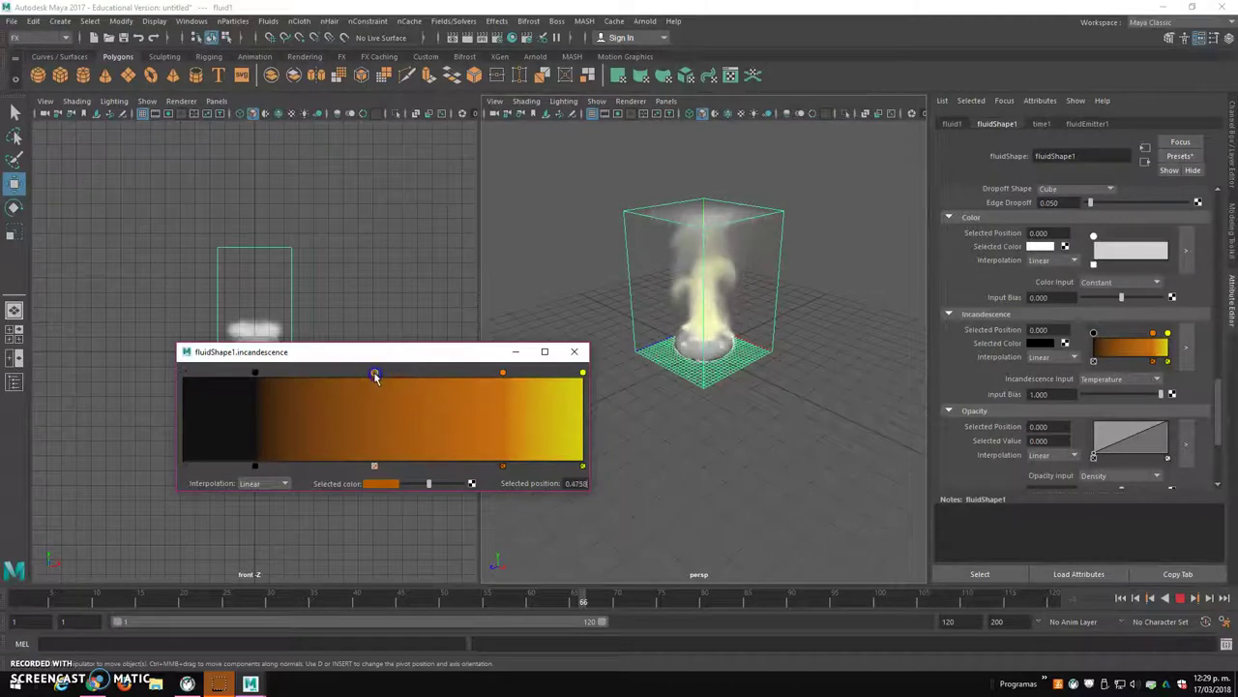
{"action": "left_click_drag", "start_coordinate": [502, 371], "coordinate": [486, 375]}
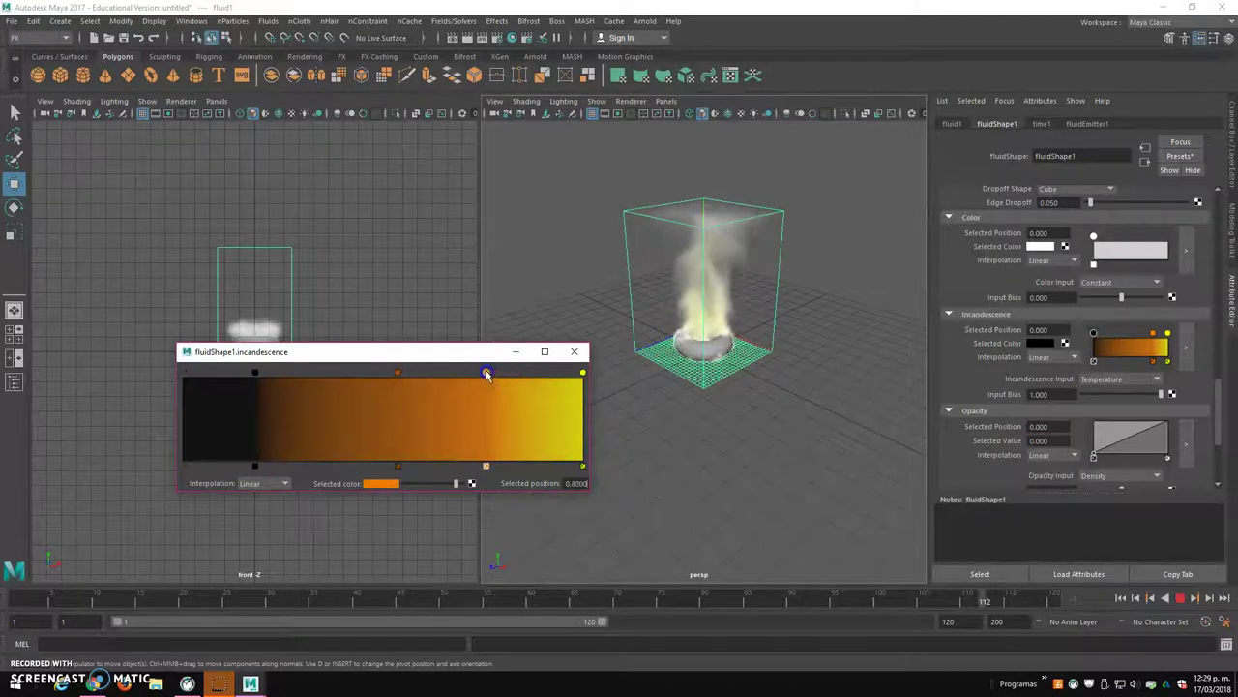
{"action": "left_click", "coordinate": [398, 375]}
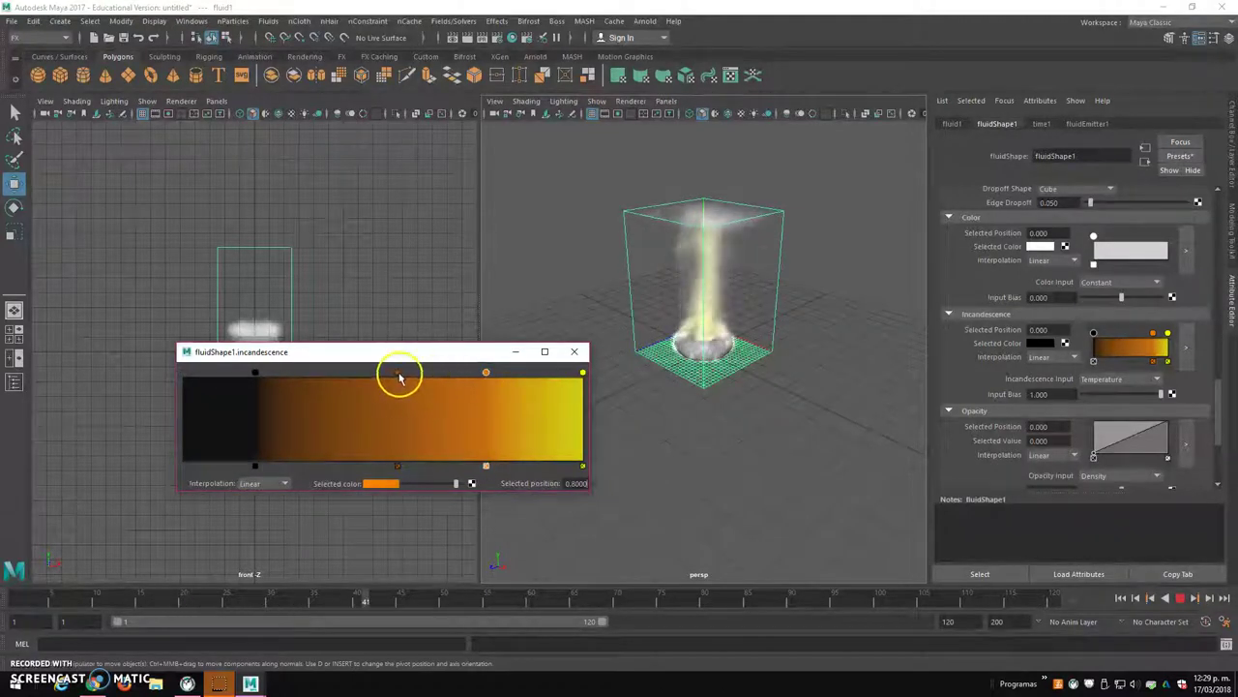
Step: Add a yellow stop mid-ramp, slide the orange stop right to 0.7581, and close the editor
{"action": "left_click", "coordinate": [564, 372]}
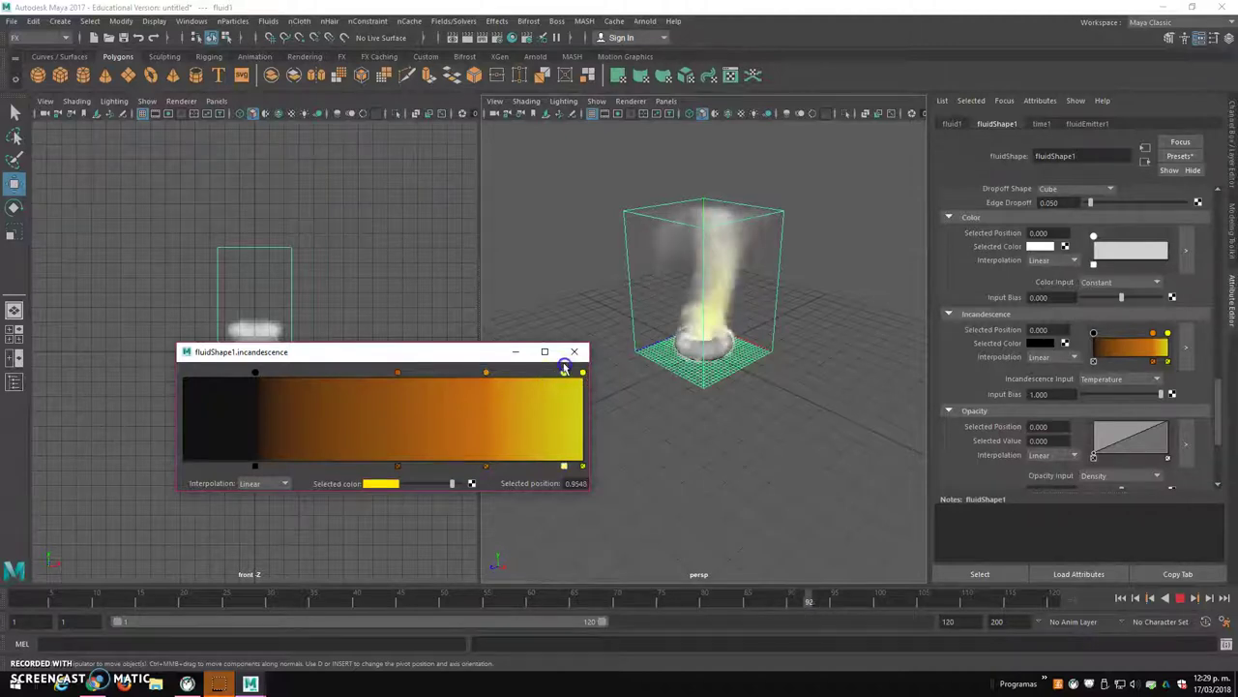
{"action": "left_click_drag", "start_coordinate": [565, 374], "coordinate": [375, 375]}
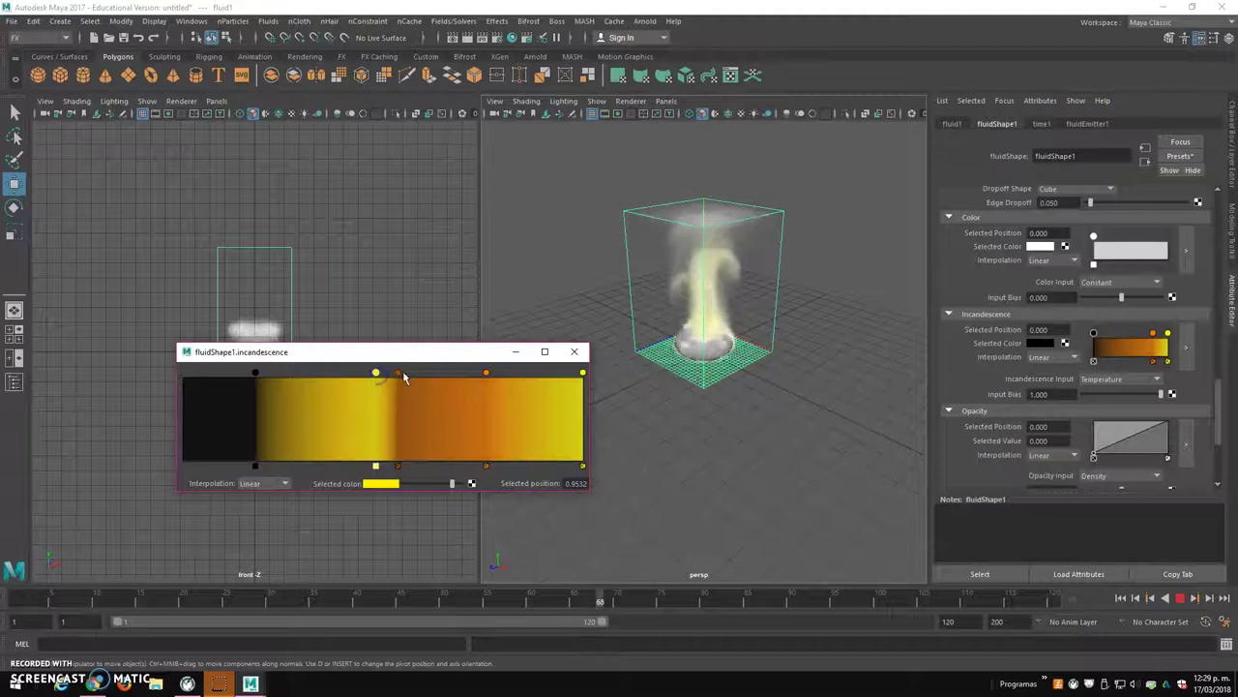
{"action": "mouse_move", "coordinate": [410, 378]}
{"action": "left_mouse_down"}
{"action": "mouse_move", "coordinate": [452, 370]}
{"action": "mouse_move", "coordinate": [288, 373]}
{"action": "left_mouse_up"}
{"action": "left_click", "coordinate": [368, 373]}
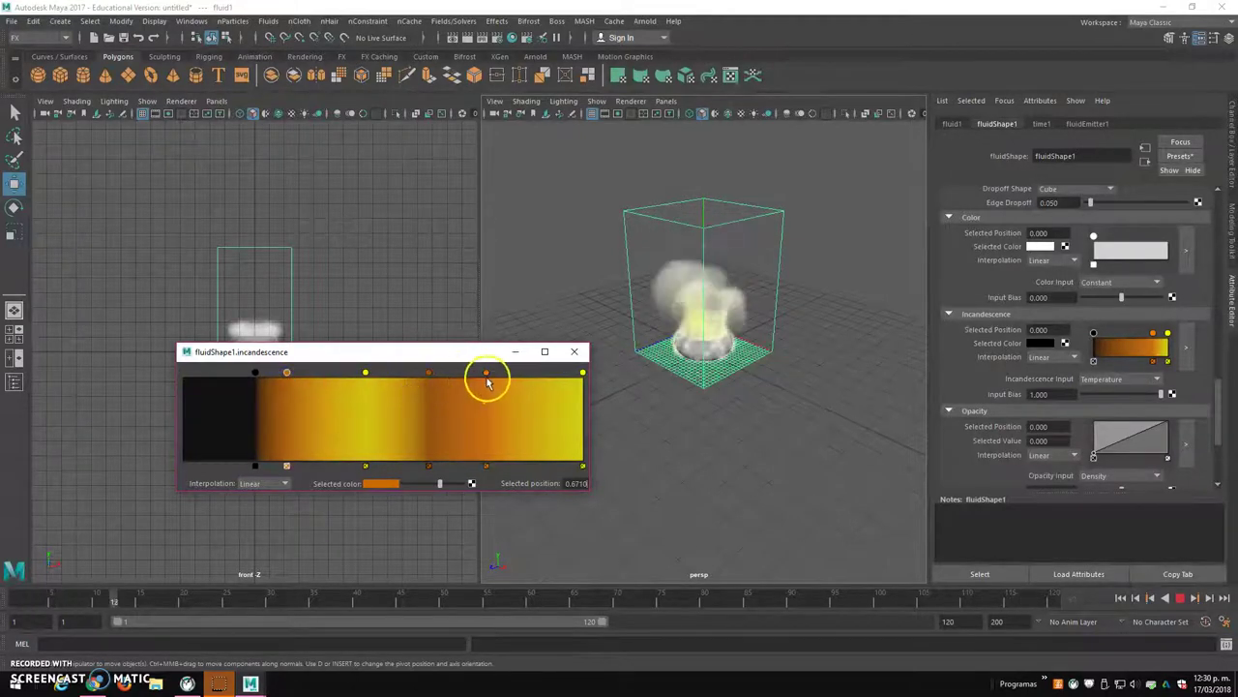
{"action": "mouse_move", "coordinate": [486, 373]}
{"action": "left_mouse_down"}
{"action": "mouse_move", "coordinate": [514, 373]}
{"action": "mouse_move", "coordinate": [471, 379]}
{"action": "left_mouse_up"}
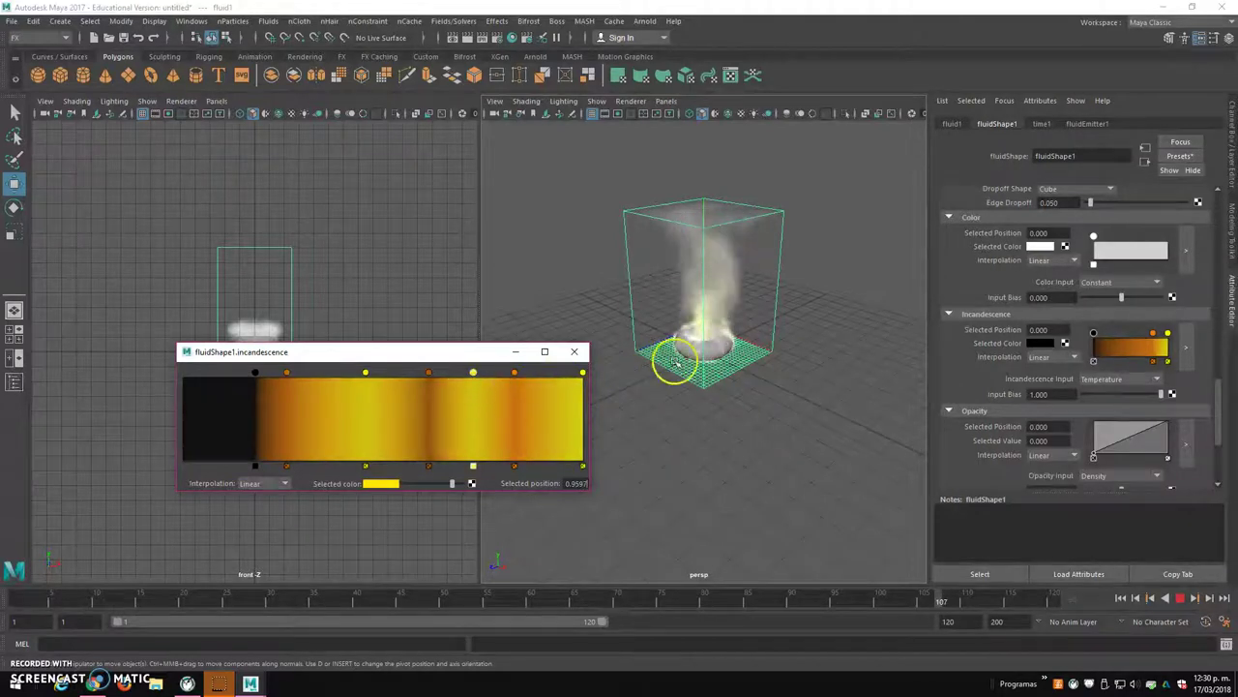
{"action": "left_click", "coordinate": [575, 354]}
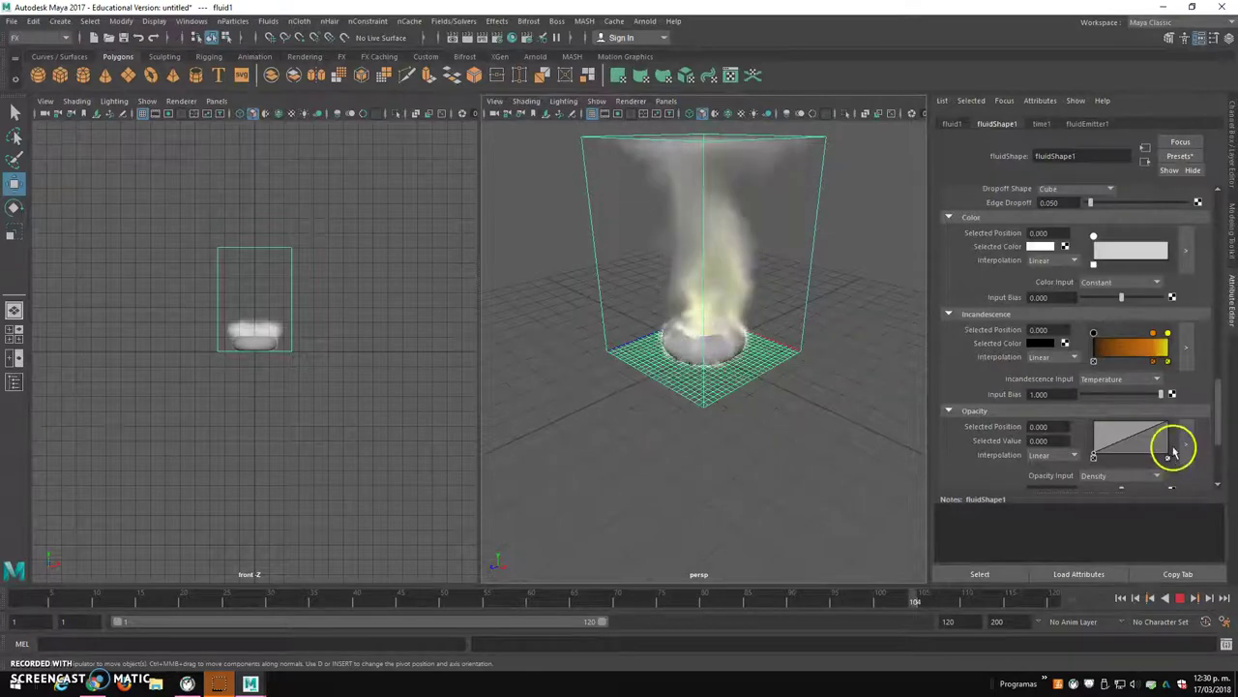
Step: Raise fluidEmitter1's Turbulence Speed from 0.810 to 1.000
{"action": "left_click", "coordinate": [1091, 125]}
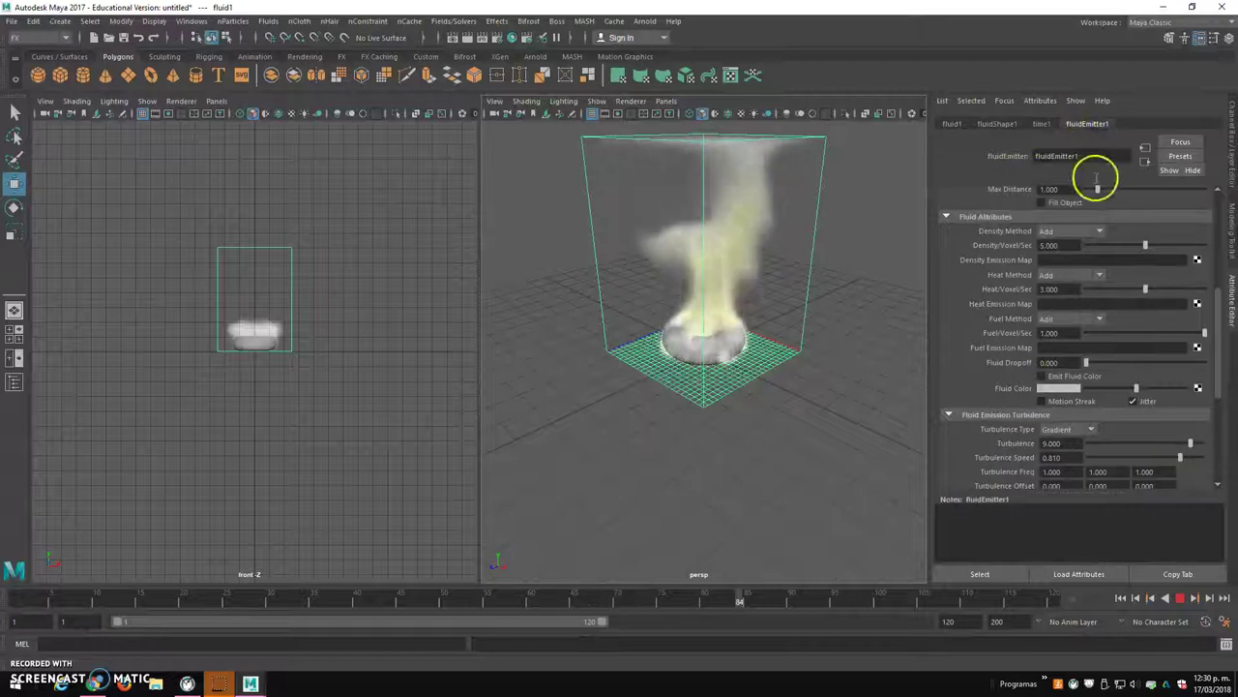
{"action": "left_click_drag", "start_coordinate": [1217, 343], "coordinate": [1222, 332]}
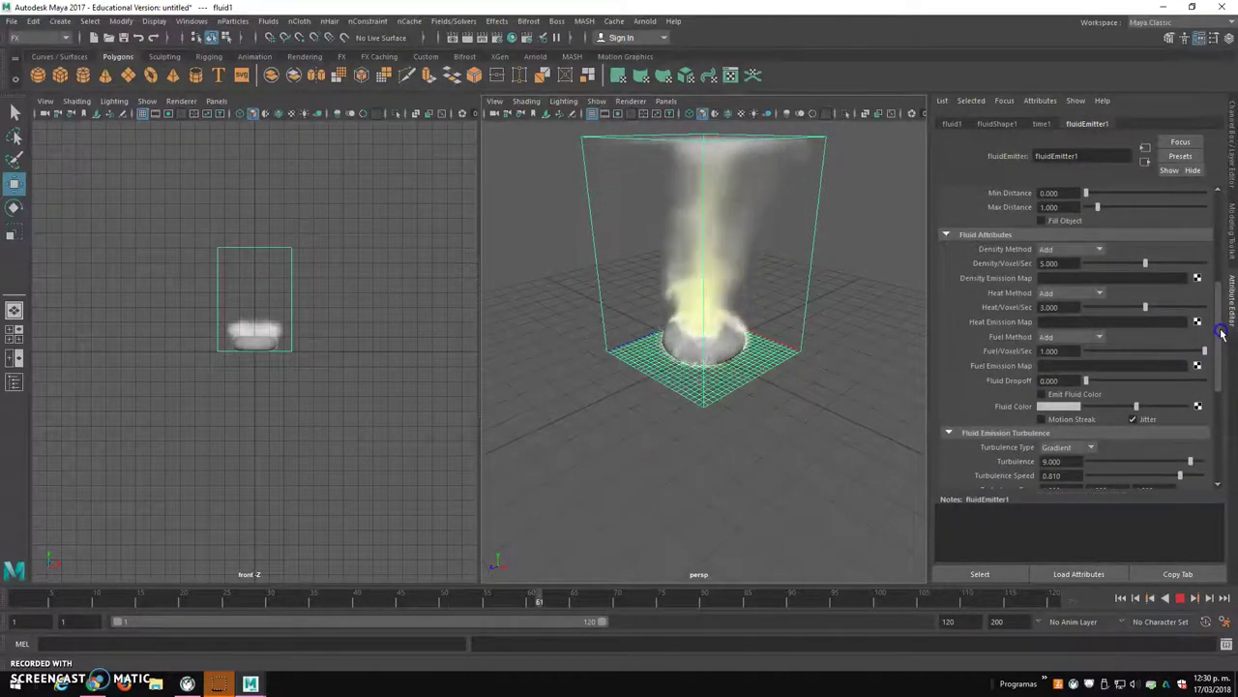
{"action": "mouse_move", "coordinate": [1222, 332]}
{"action": "left_mouse_down"}
{"action": "mouse_move", "coordinate": [1225, 239]}
{"action": "mouse_move", "coordinate": [1224, 390]}
{"action": "left_mouse_up"}
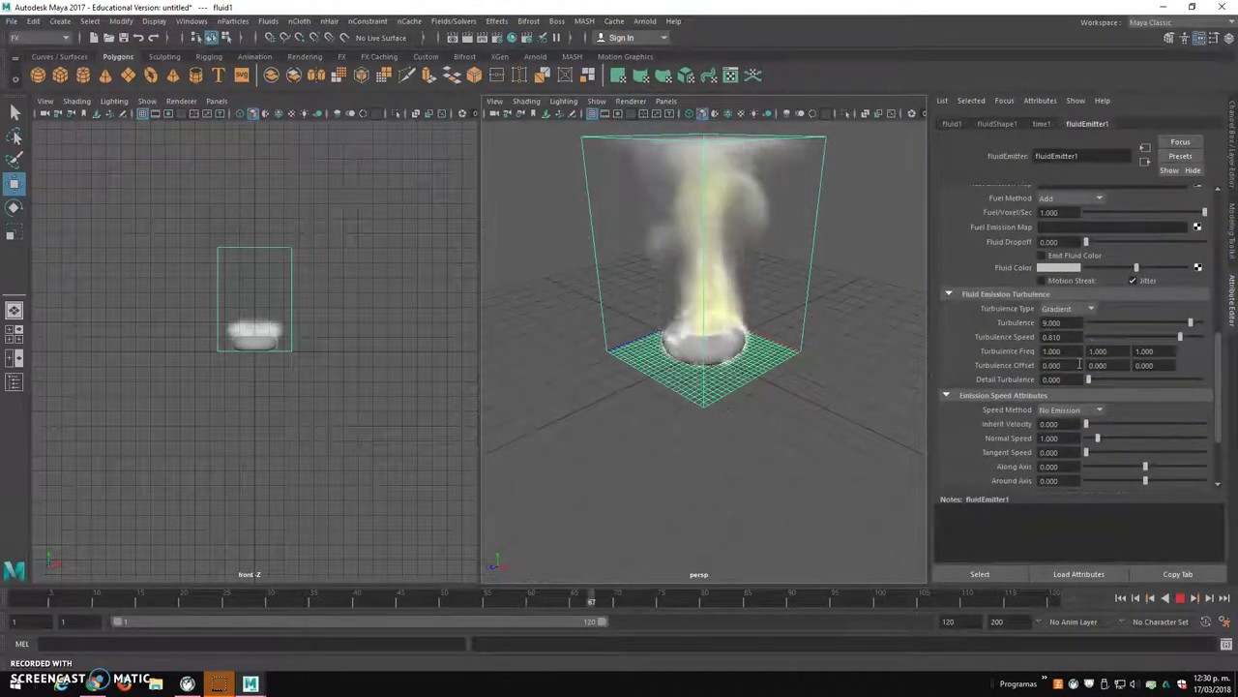
{"action": "left_click_drag", "start_coordinate": [1180, 336], "coordinate": [1188, 335]}
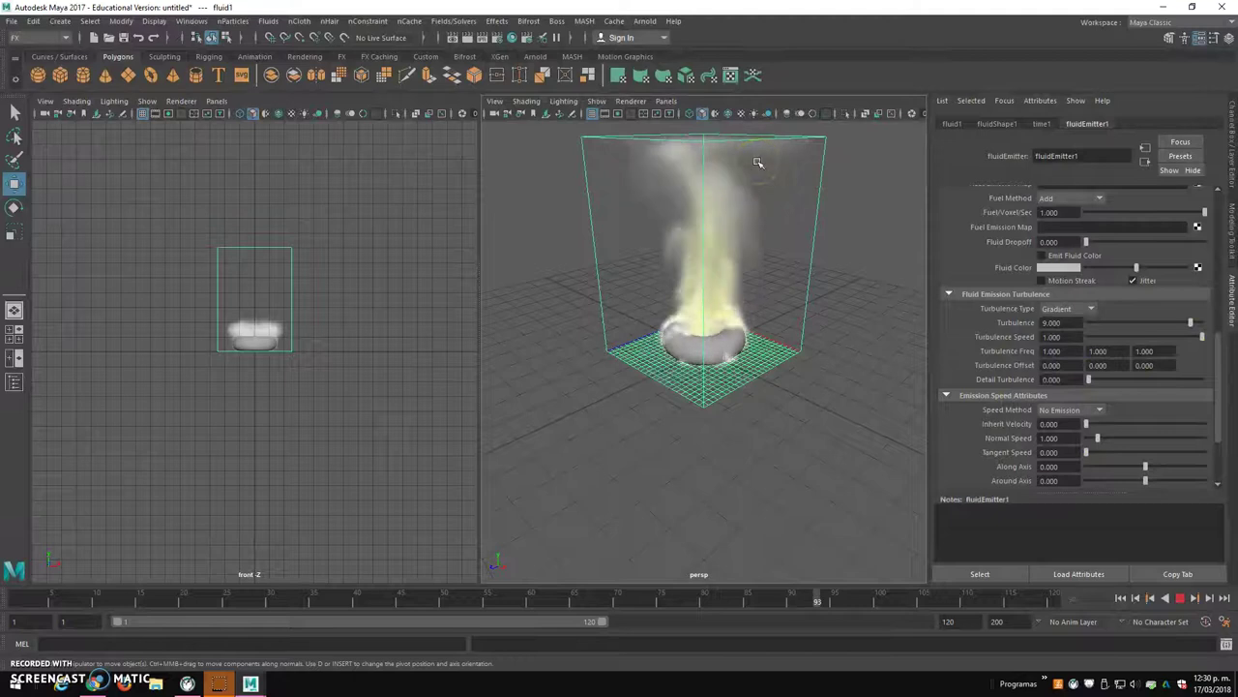
Step: Add an Arnold Skydome Light to the scene
{"action": "left_click", "coordinate": [644, 23]}
{"action": "left_click", "coordinate": [662, 74]}
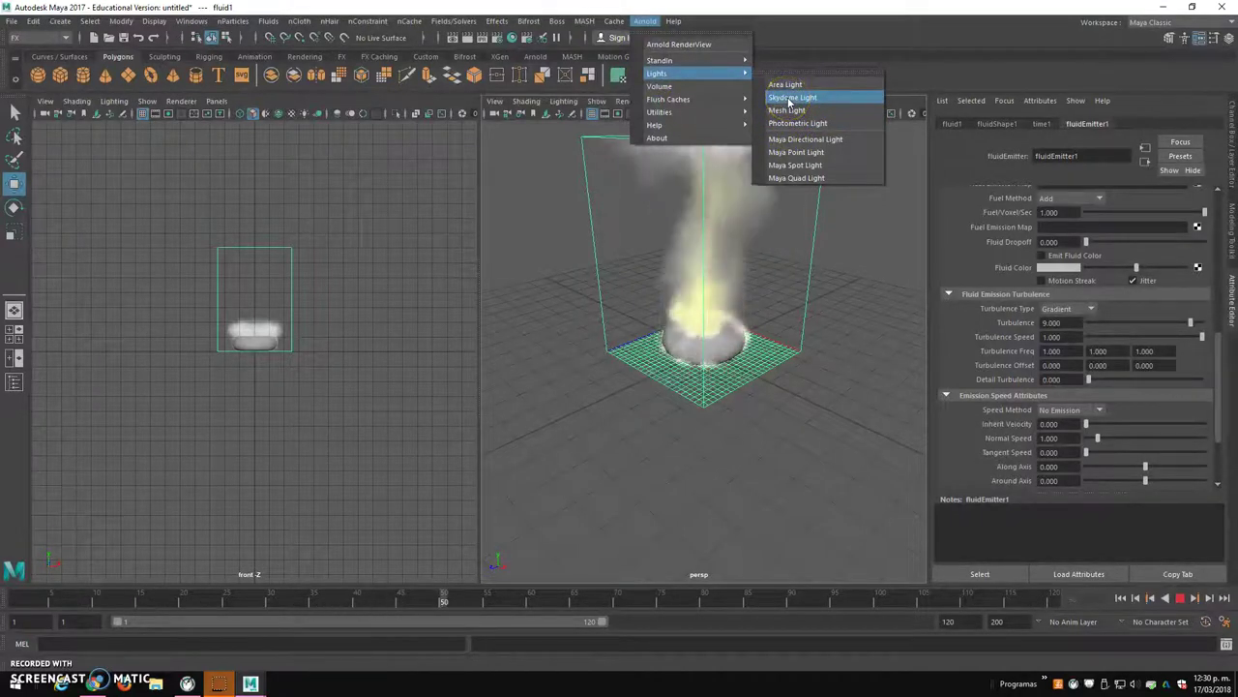
{"action": "left_click", "coordinate": [790, 98]}
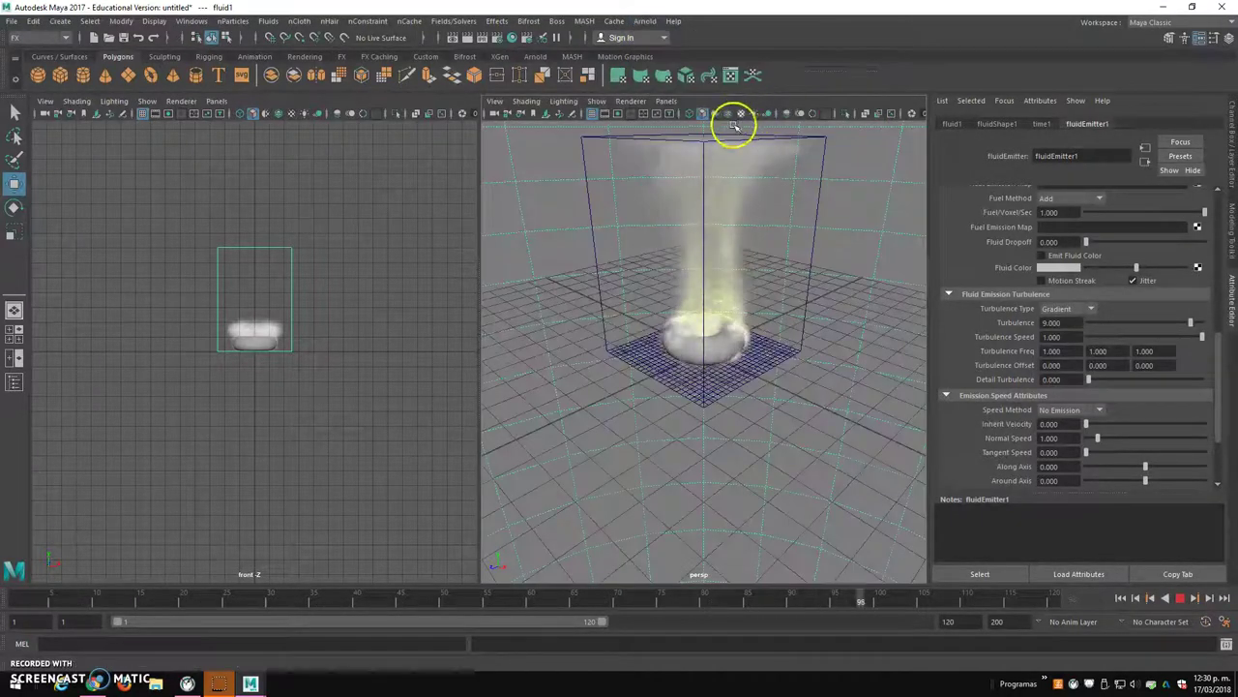
Step: Add a Maya Directional Light and select it
{"action": "left_click", "coordinate": [646, 22]}
{"action": "mouse_move", "coordinate": [658, 74]}
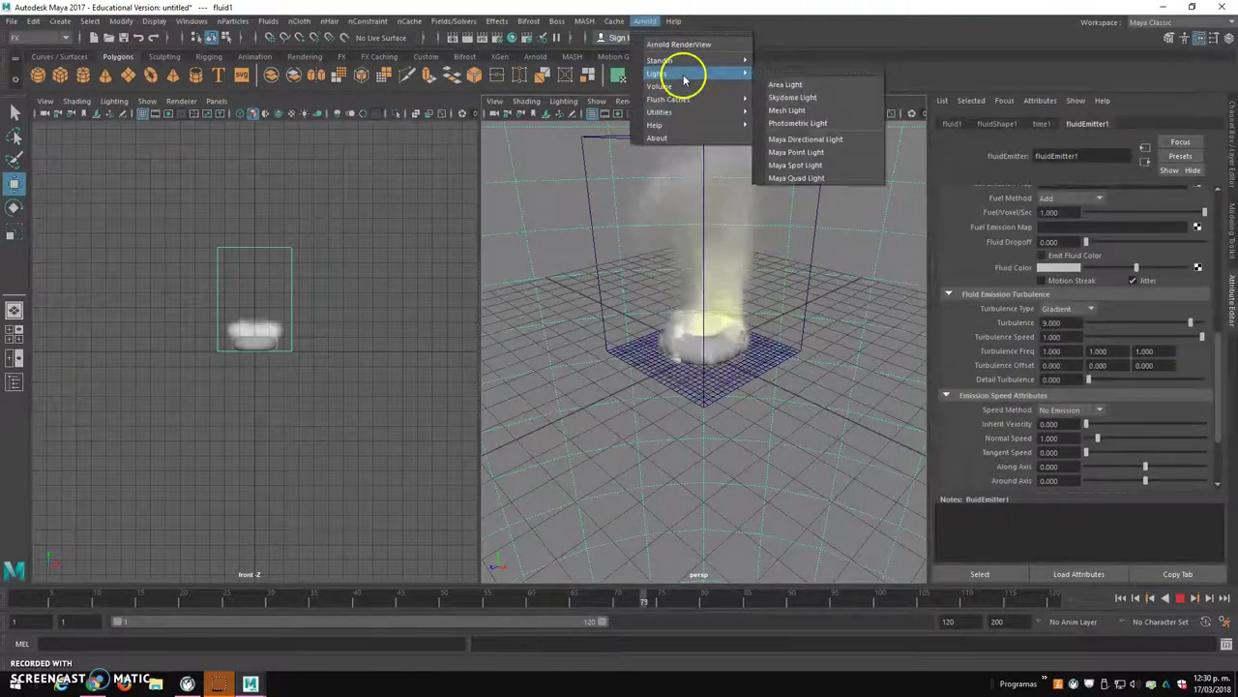
{"action": "left_click", "coordinate": [793, 139]}
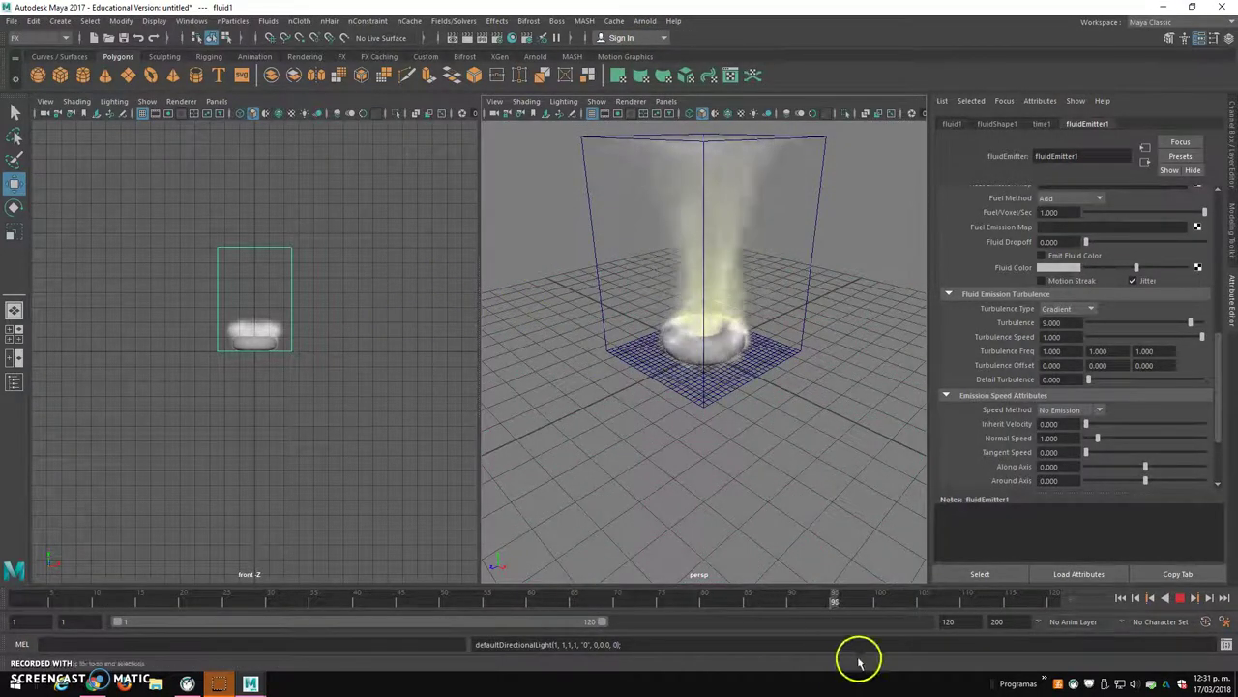
{"action": "left_click", "coordinate": [1173, 602]}
{"action": "left_click", "coordinate": [719, 382]}
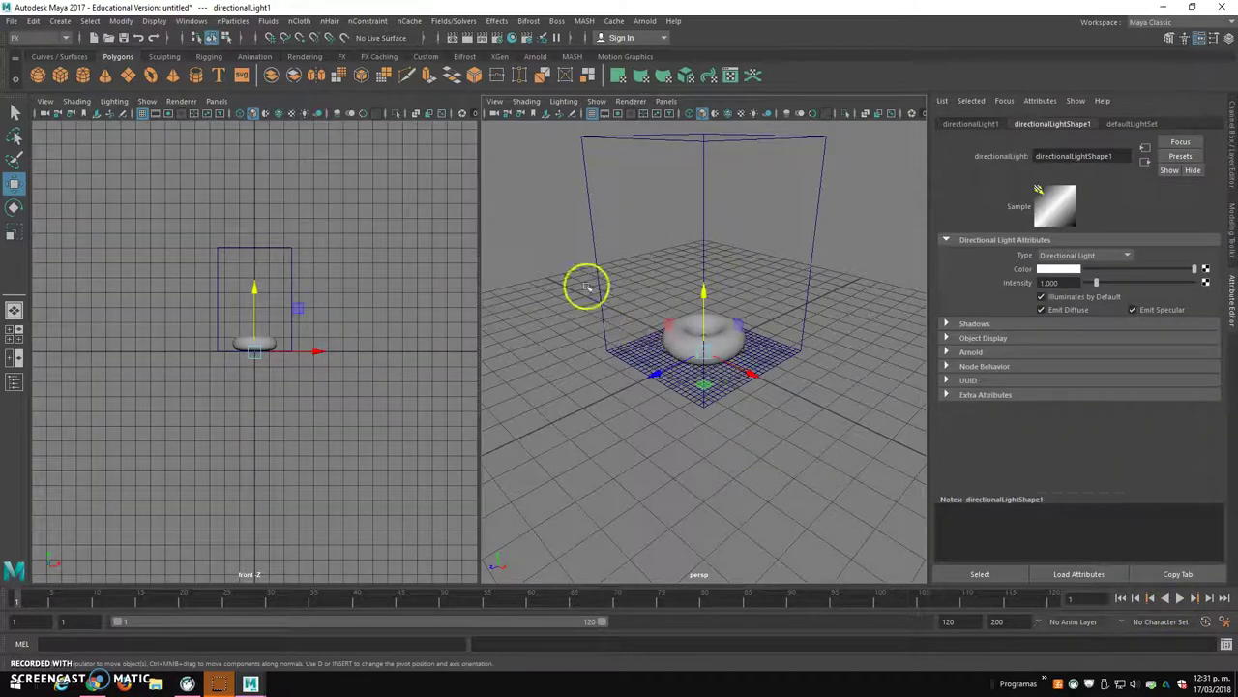
Step: Raise the directional light, tilt it diagonally downward, and move it to the container's upper-left
{"action": "left_click_drag", "start_coordinate": [705, 298], "coordinate": [704, 250]}
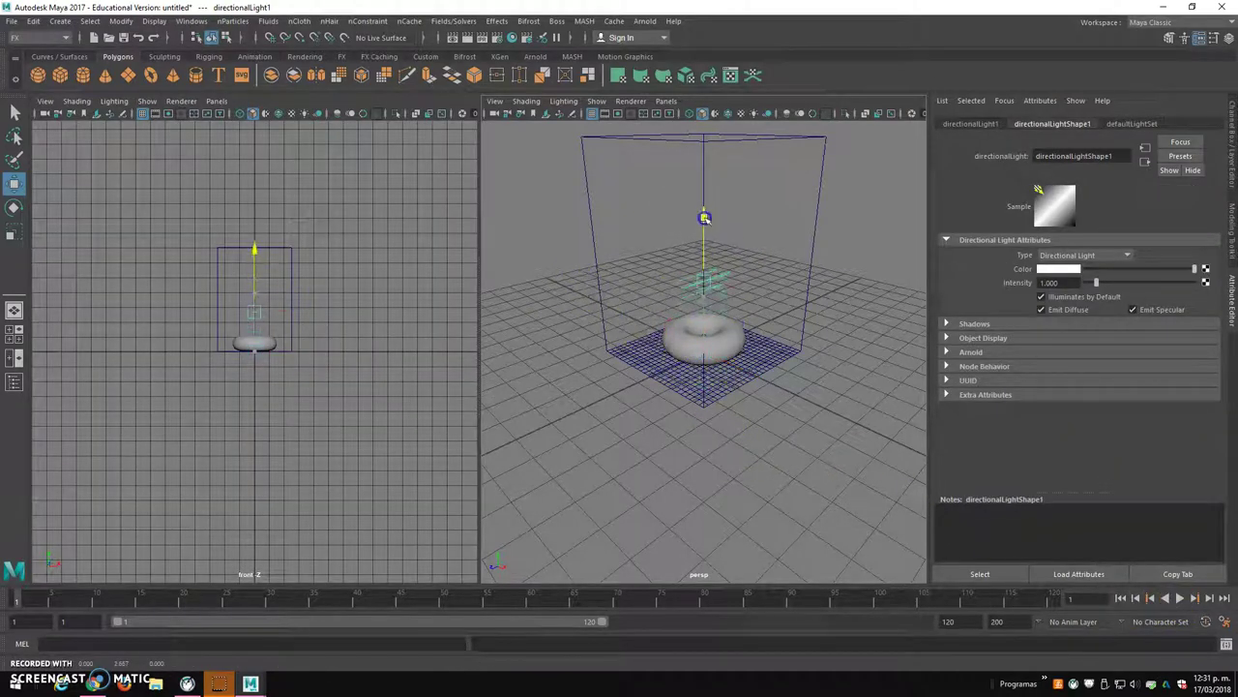
{"action": "key", "text": "r"}
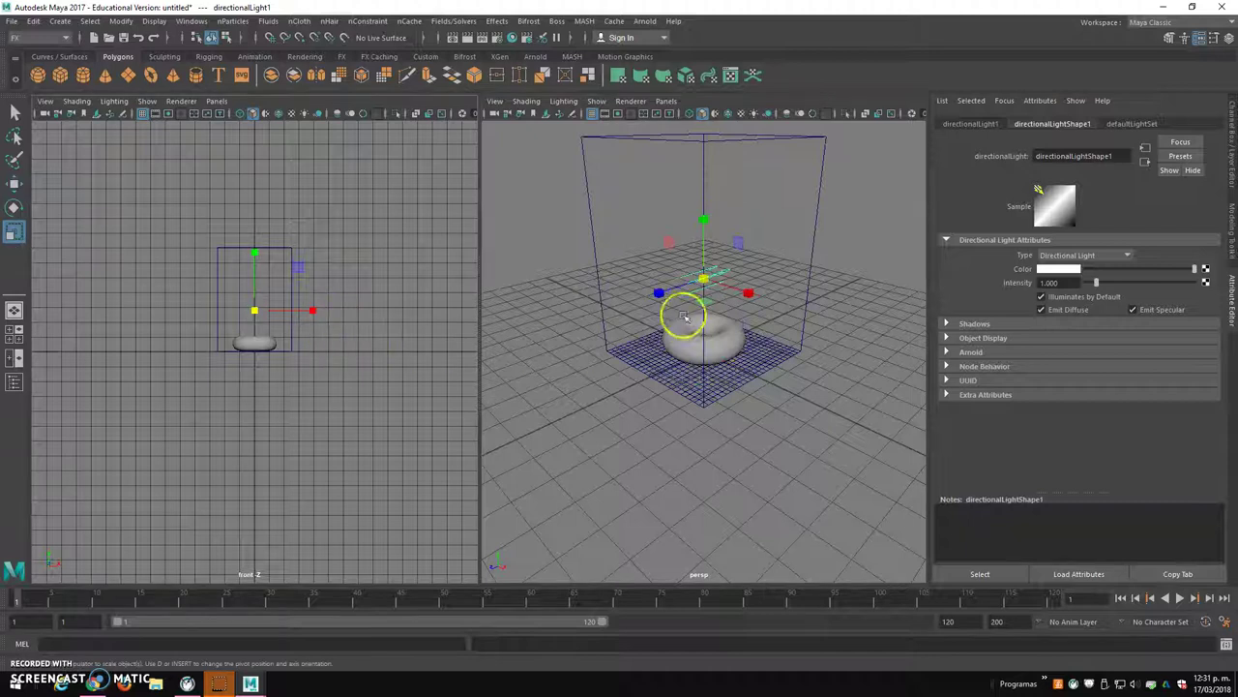
{"action": "left_click", "coordinate": [671, 208]}
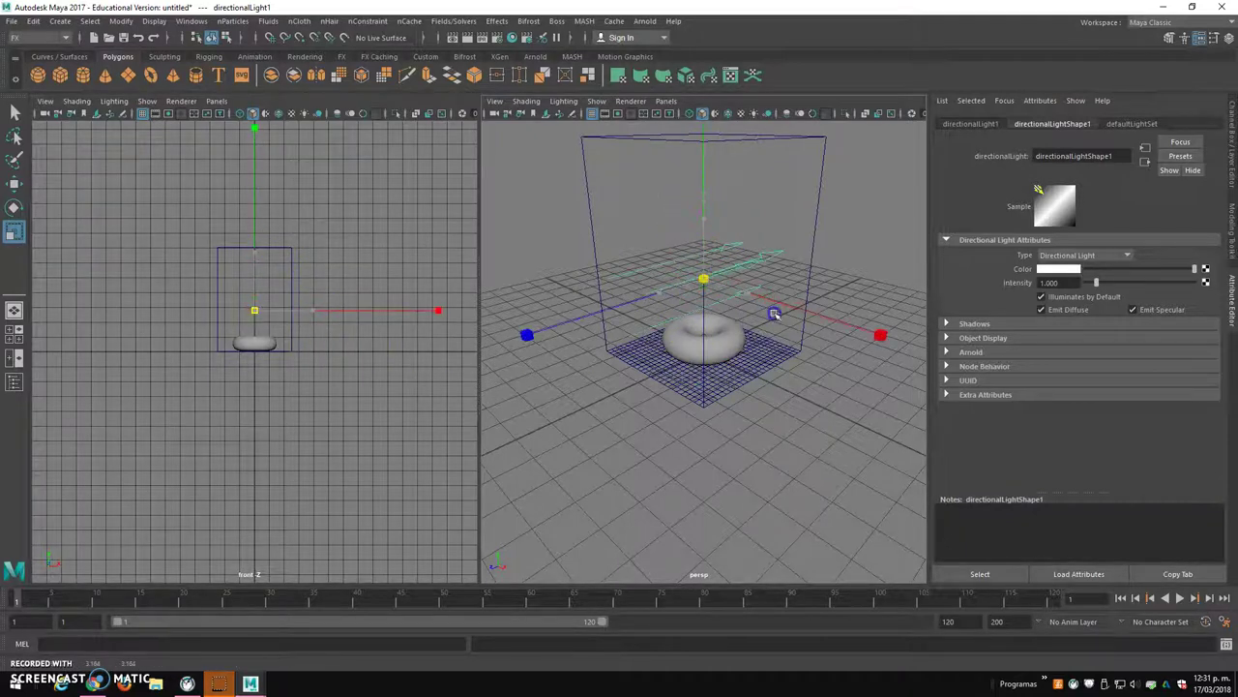
{"action": "key", "text": "e"}
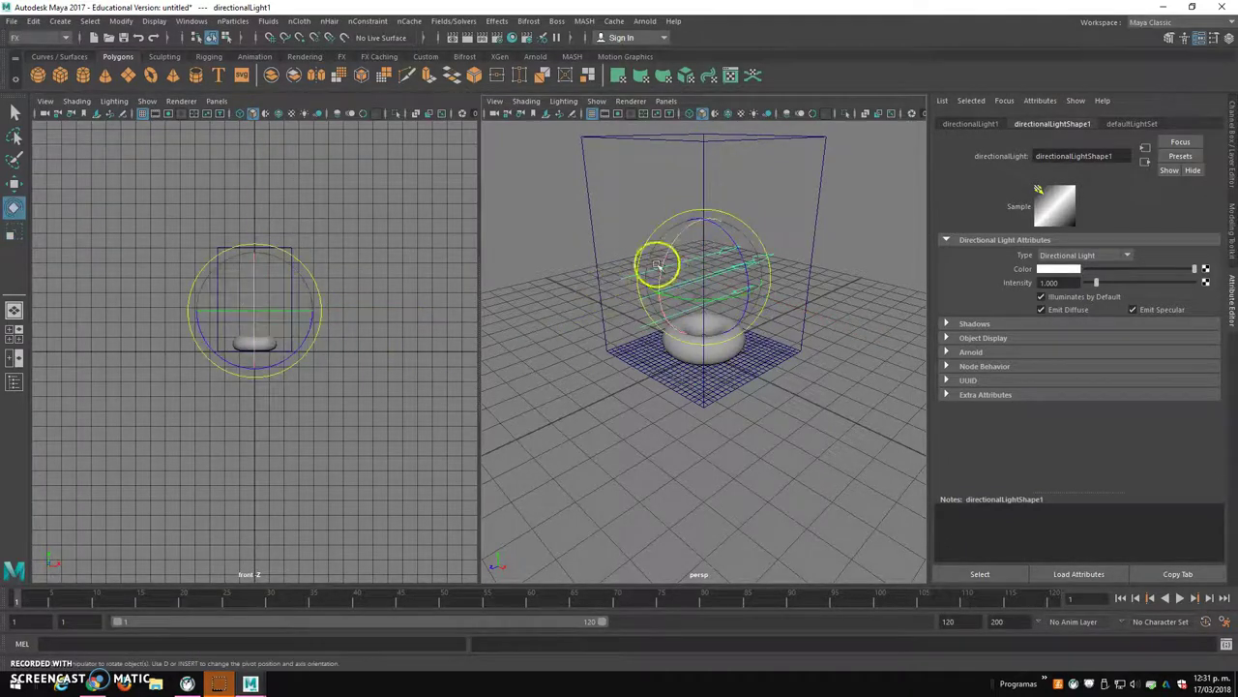
{"action": "left_click", "coordinate": [337, 319]}
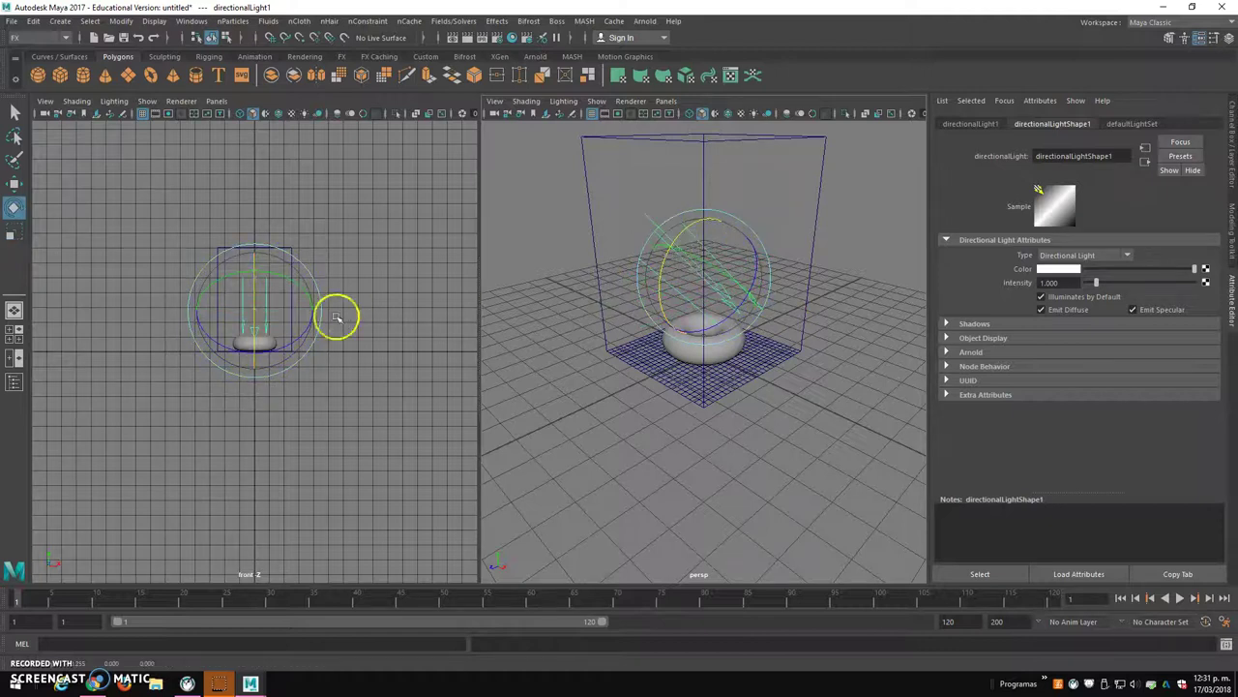
{"action": "left_click_drag", "start_coordinate": [301, 287], "coordinate": [277, 258]}
{"action": "key", "text": "w"}
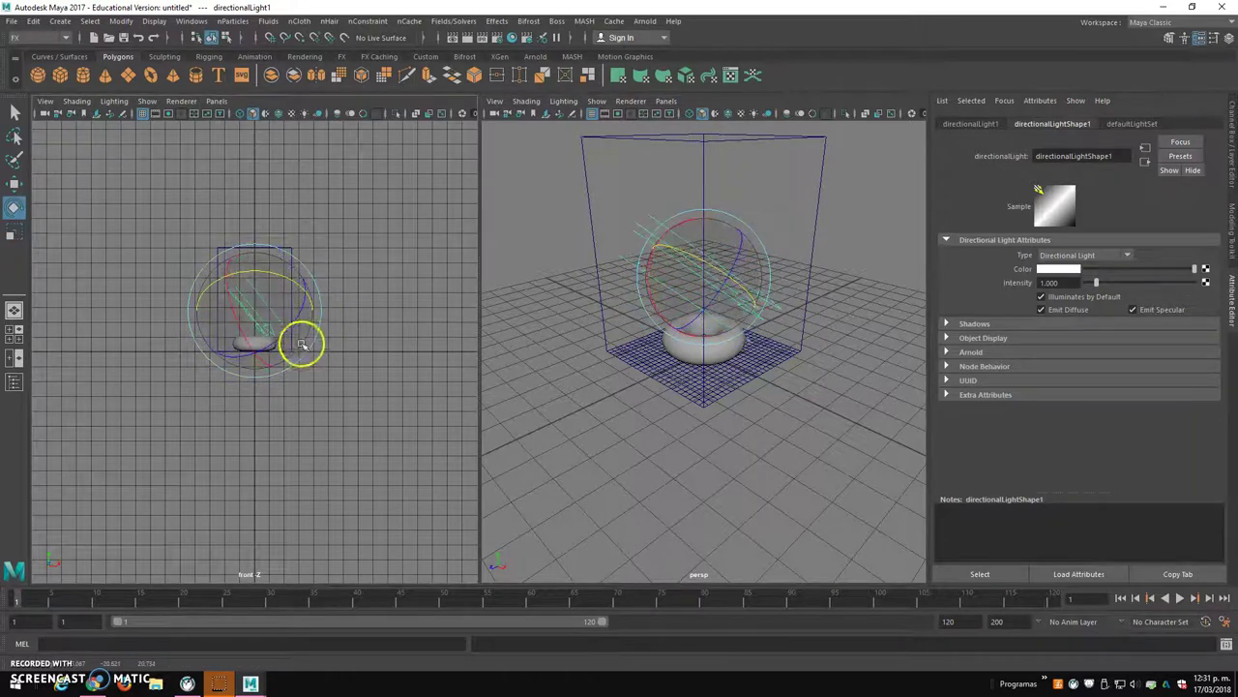
{"action": "left_click_drag", "start_coordinate": [255, 307], "coordinate": [218, 270]}
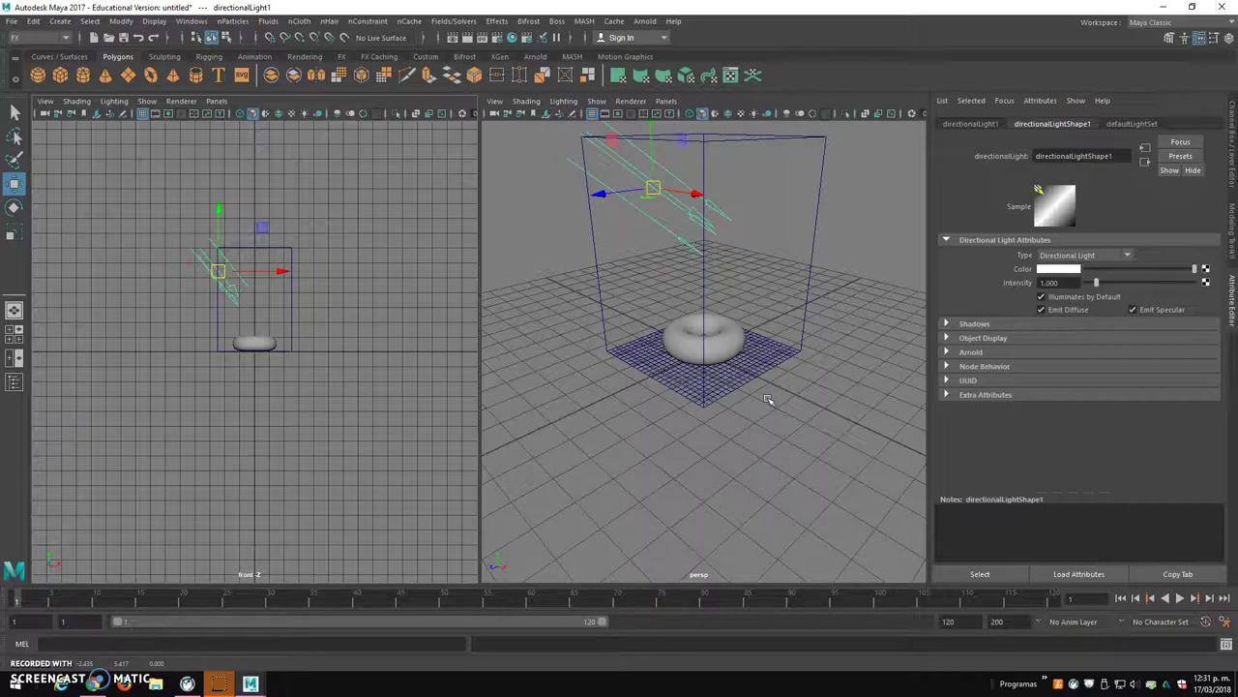
Step: Open the Arnold RenderView to render the torus, then close it
{"action": "left_click", "coordinate": [642, 22]}
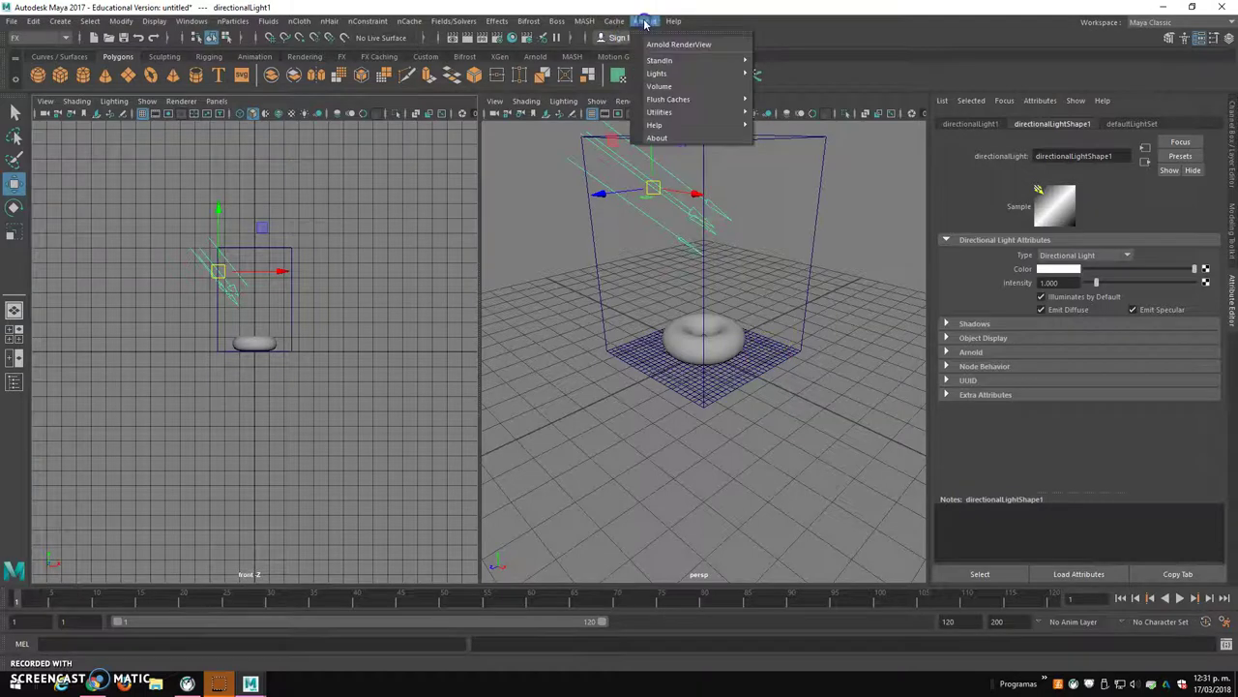
{"action": "left_click", "coordinate": [678, 44]}
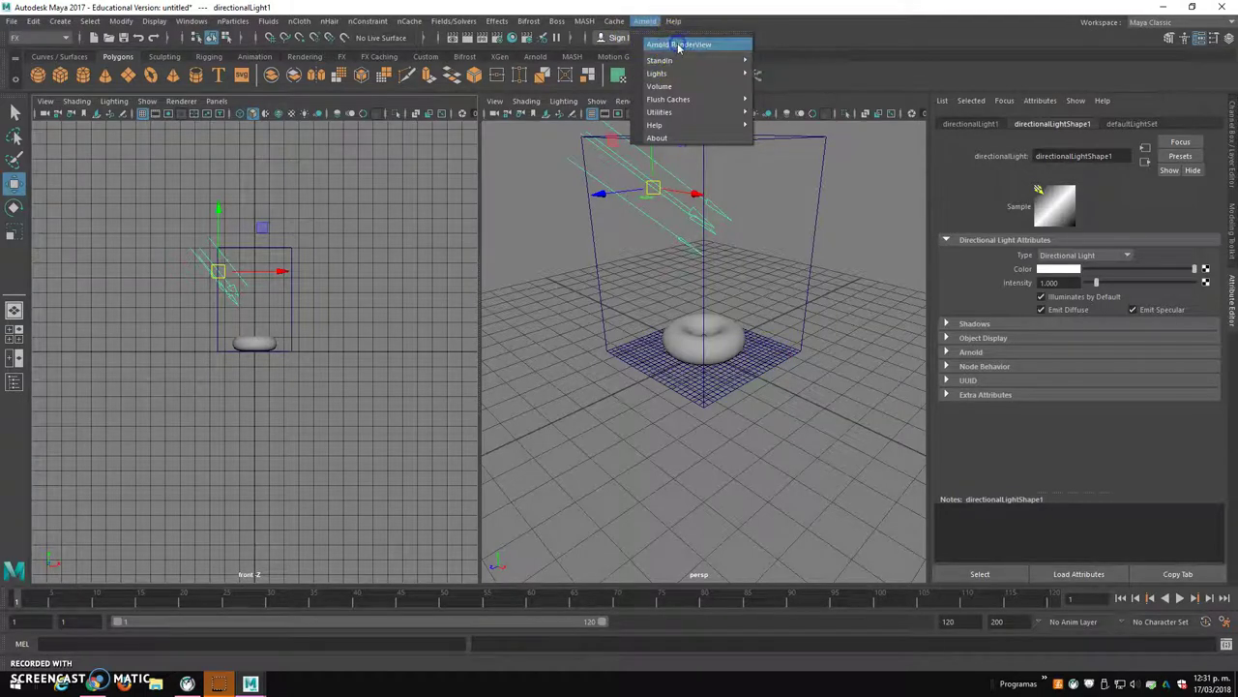
{"action": "left_click", "coordinate": [677, 45]}
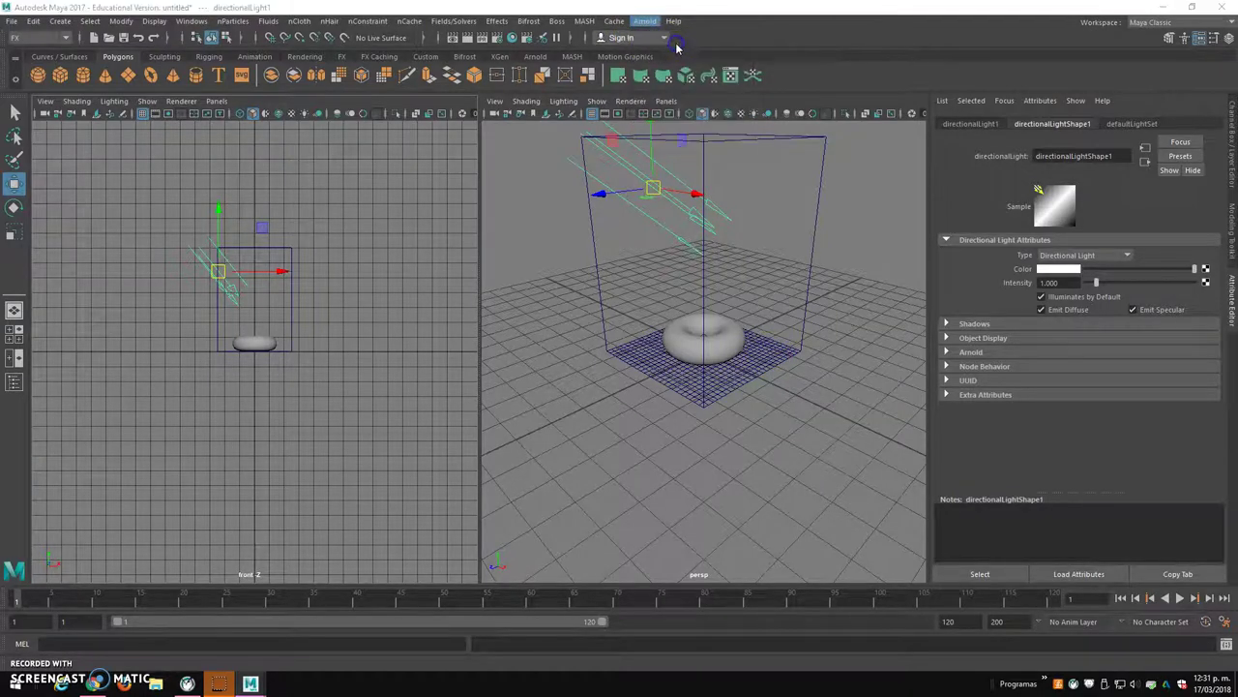
{"action": "left_click", "coordinate": [789, 322]}
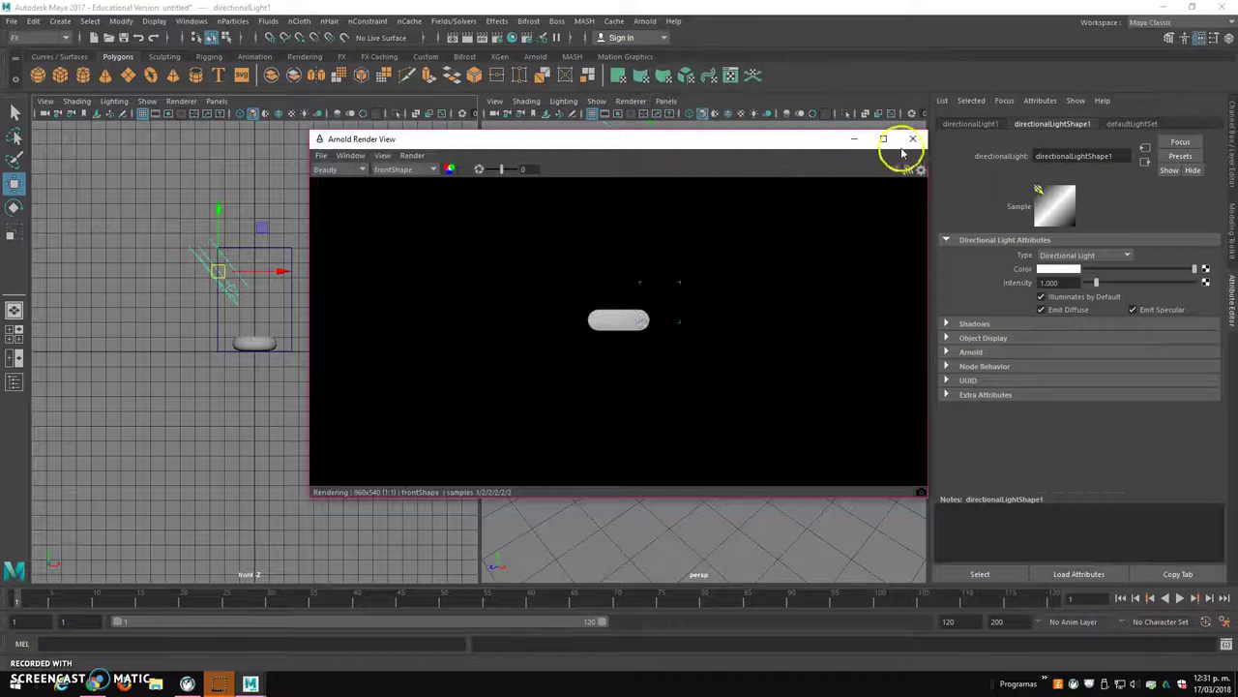
{"action": "left_click", "coordinate": [915, 144]}
Step: Select the skydome light and reopen the Arnold RenderView
{"action": "left_click", "coordinate": [706, 465]}
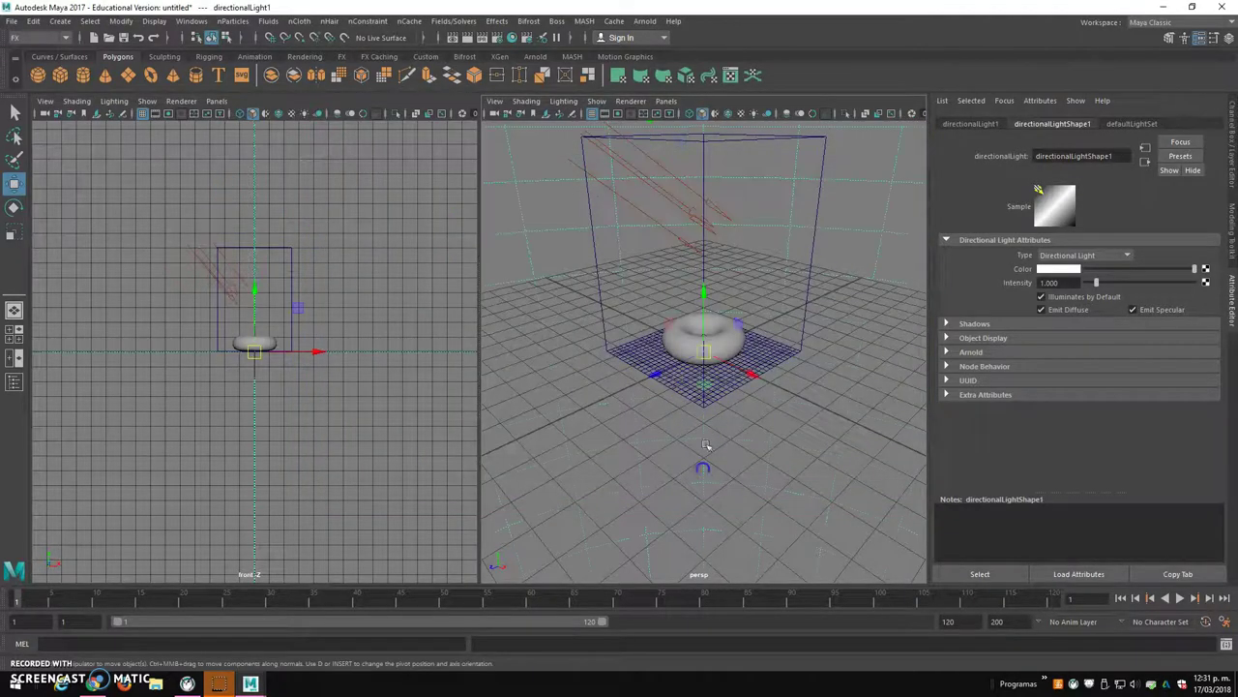
{"action": "left_click", "coordinate": [645, 21]}
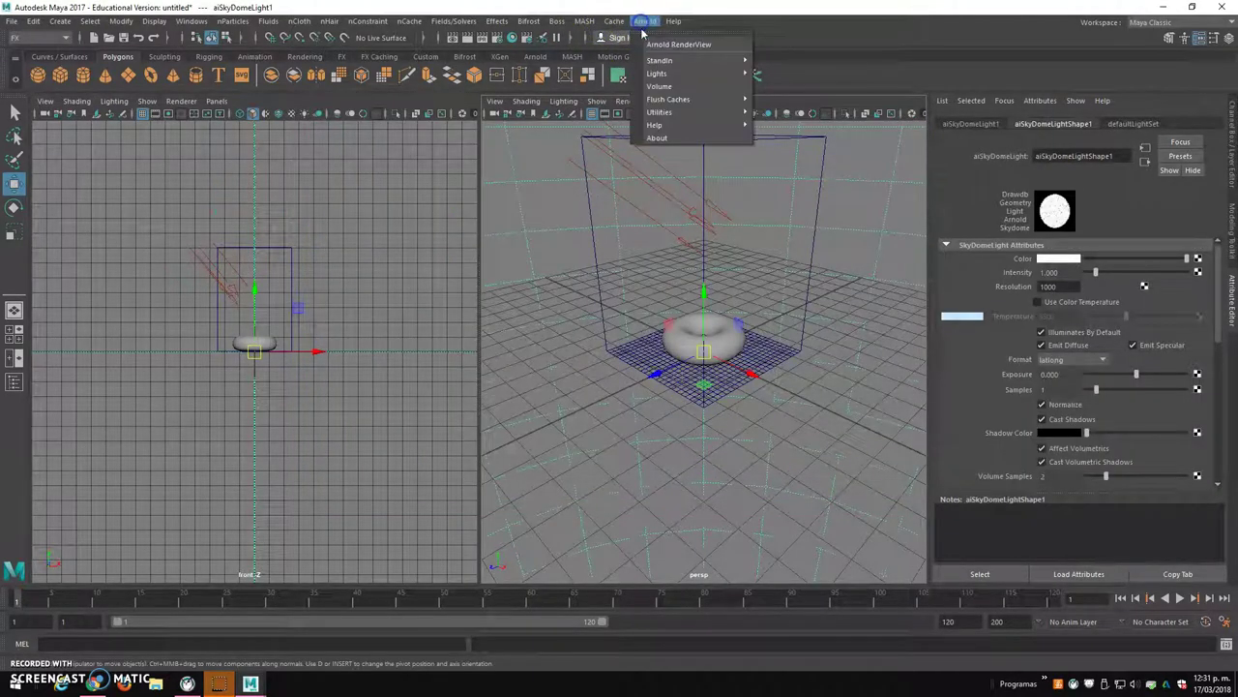
{"action": "left_click", "coordinate": [669, 43]}
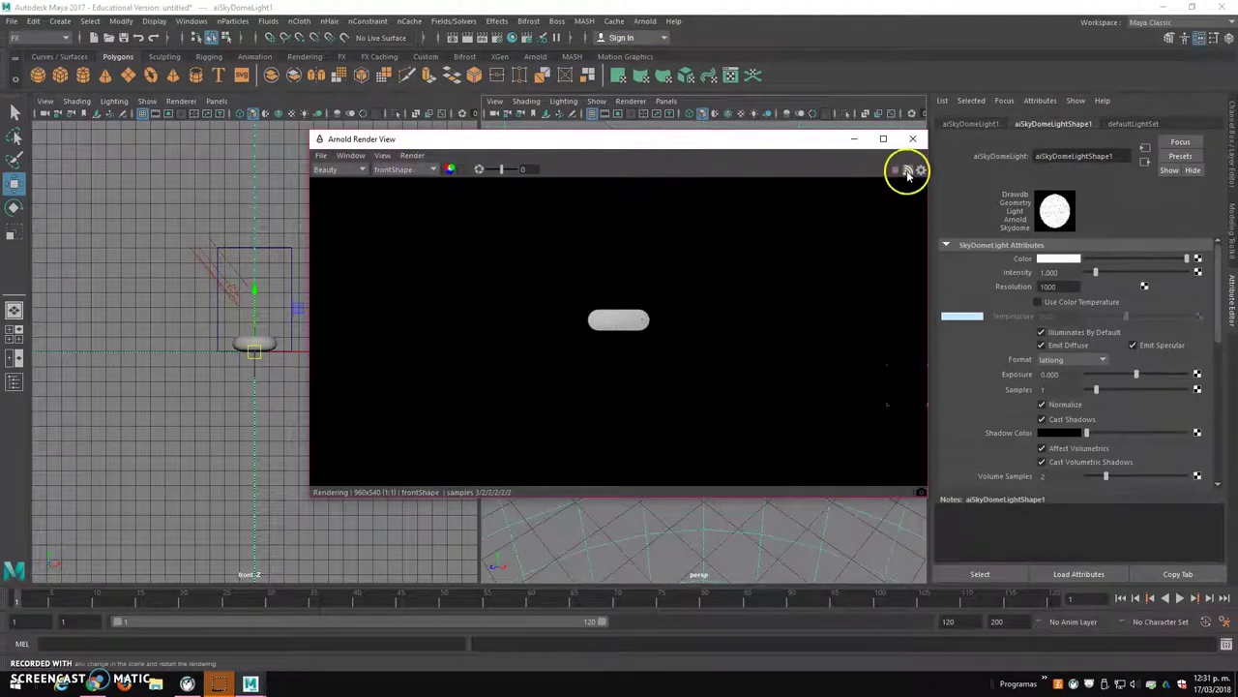
Step: Move the Arnold Render View aside and play the fluid animation to preview the smoke render
{"action": "left_click_drag", "start_coordinate": [802, 138], "coordinate": [623, 128]}
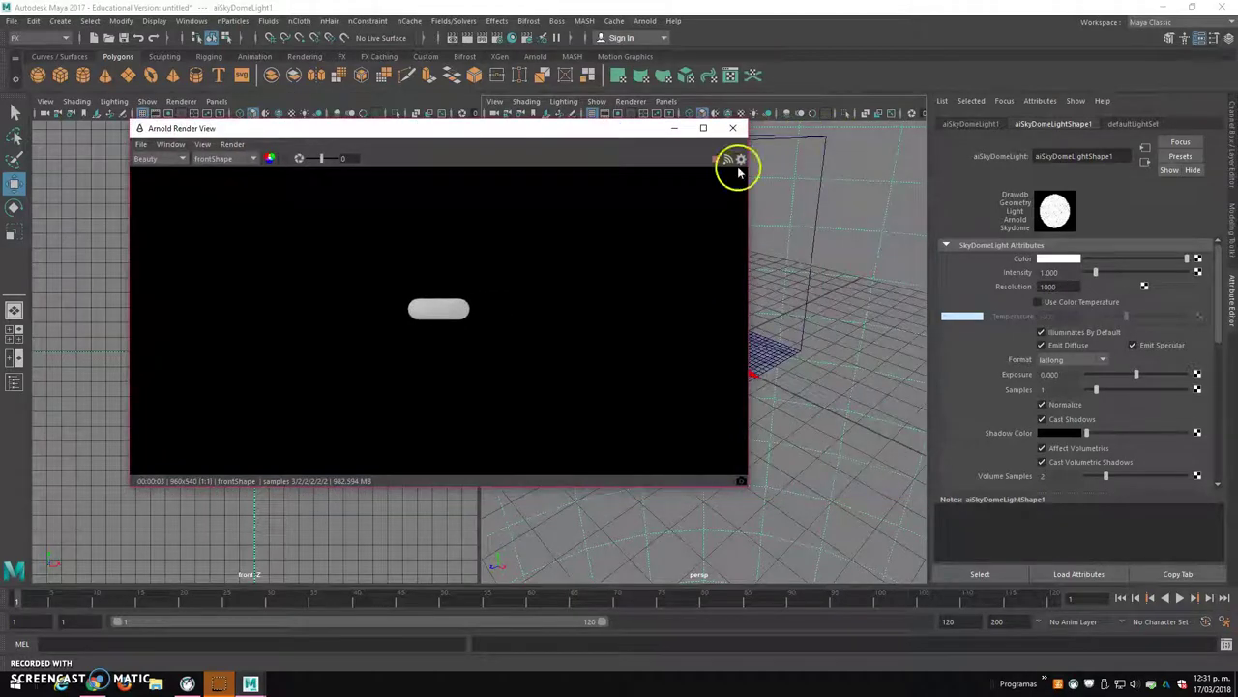
{"action": "left_click", "coordinate": [1174, 596]}
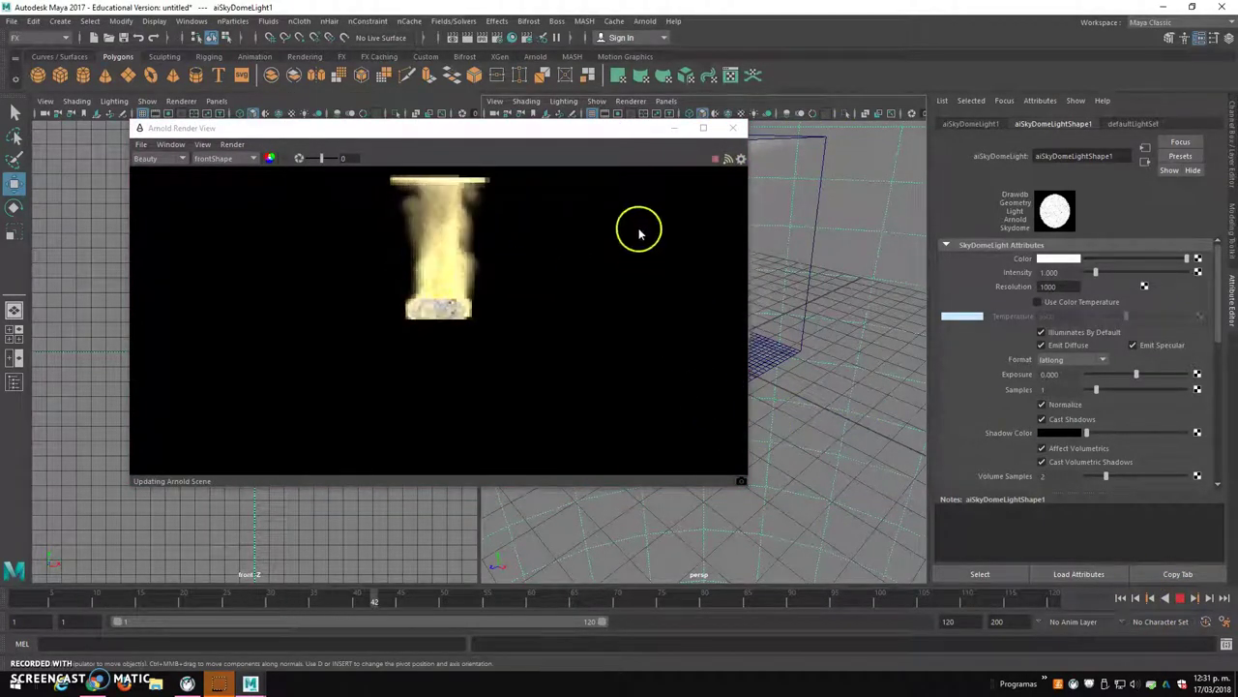
{"action": "left_click_drag", "start_coordinate": [595, 144], "coordinate": [543, 230]}
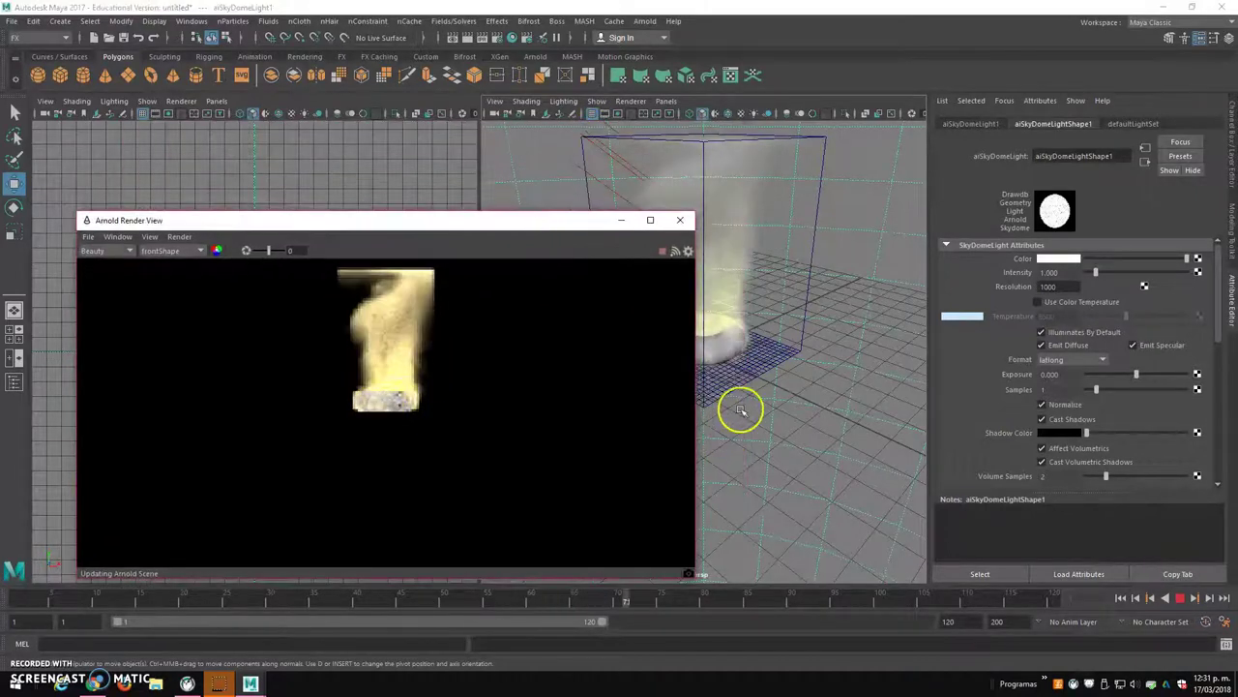
{"action": "scroll", "coordinate": [730, 442], "scroll_direction": "down", "scroll_amount": 5}
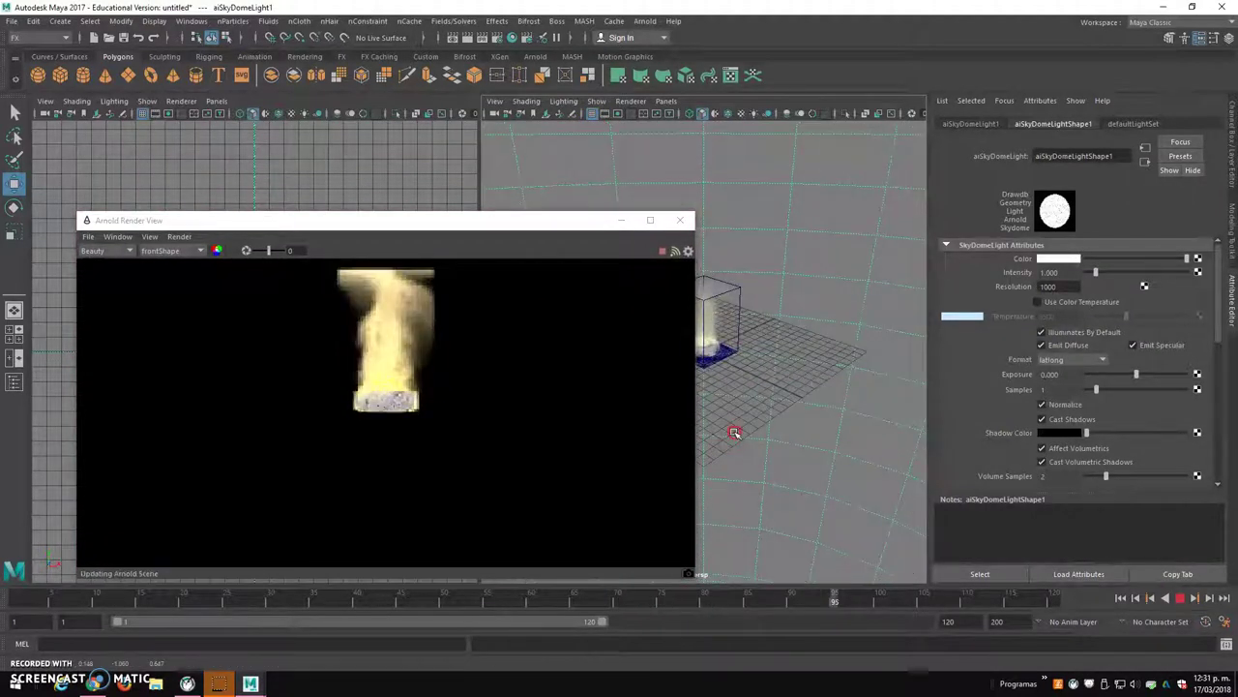
Step: Open and dismiss the render preview's Render menu, then close the Arnold Render View
{"action": "left_click", "coordinate": [179, 237]}
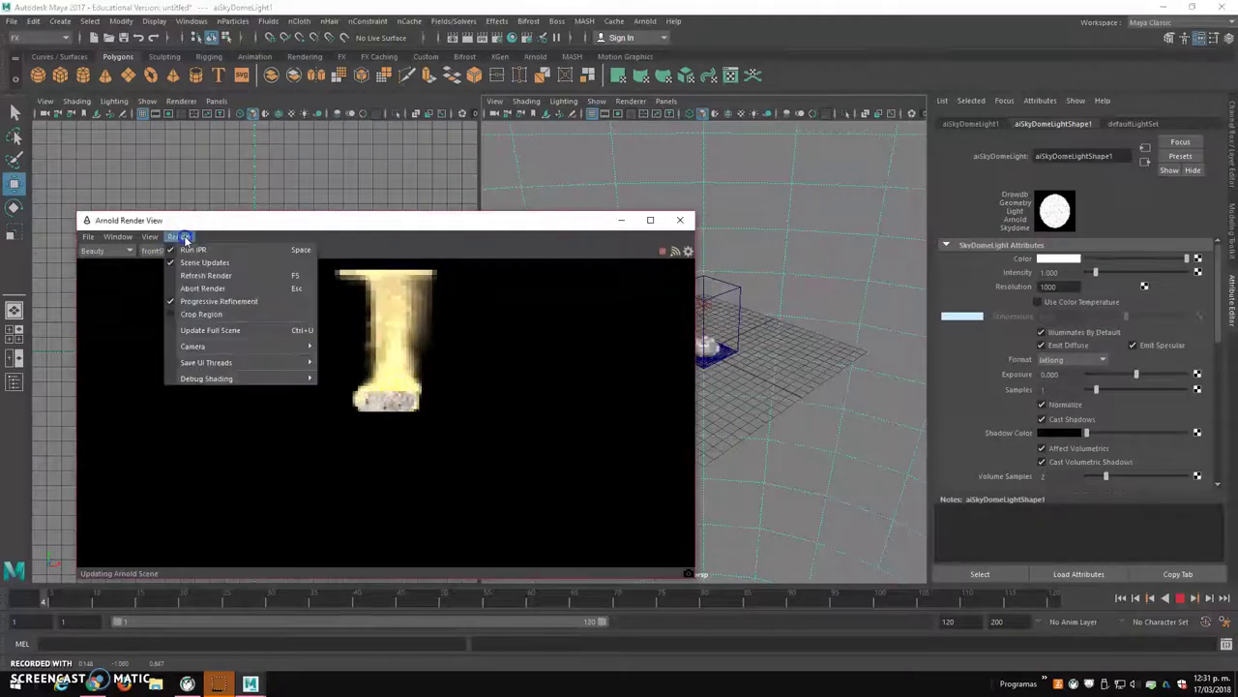
{"action": "left_click", "coordinate": [290, 222]}
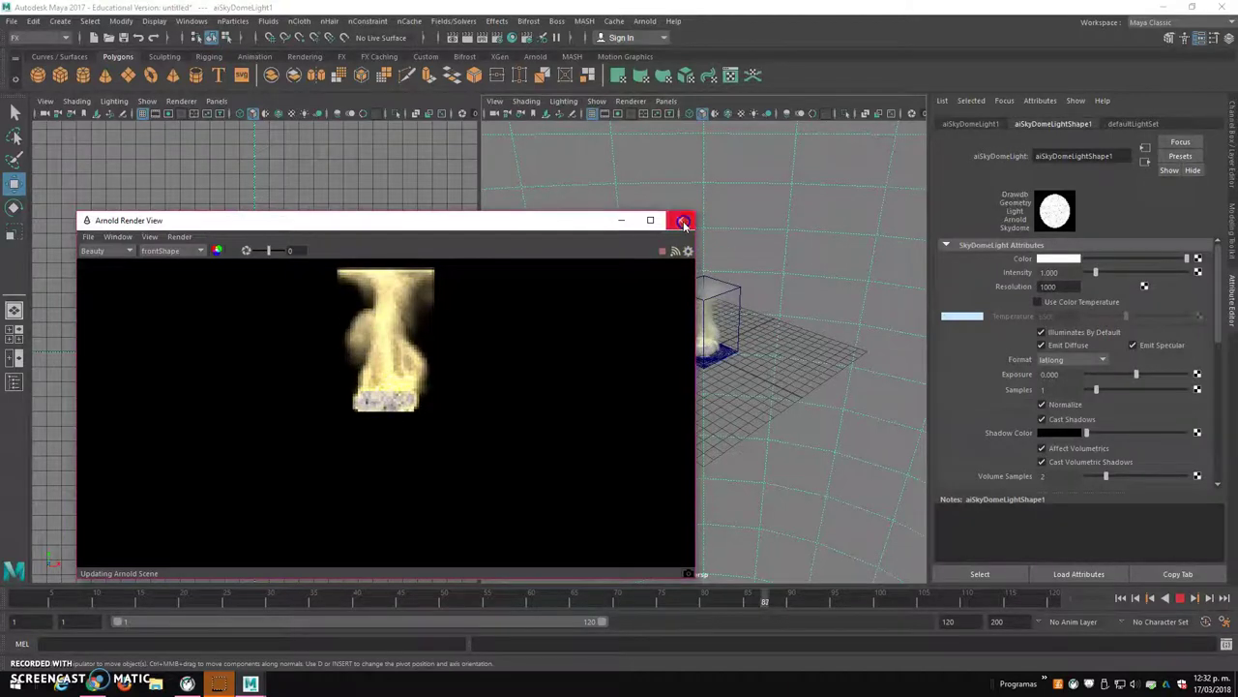
{"action": "left_click", "coordinate": [681, 222]}
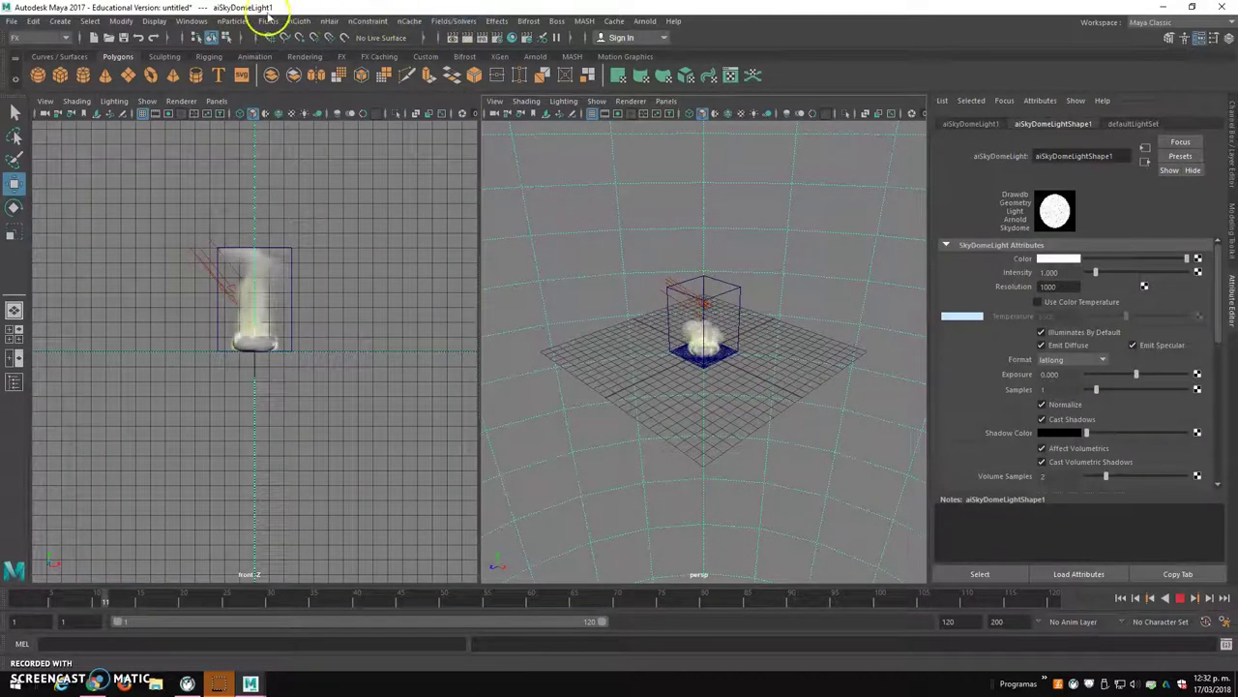
Step: Make Rendering the active menu set and stop the animation playback at frame 5
{"action": "left_click", "coordinate": [67, 37]}
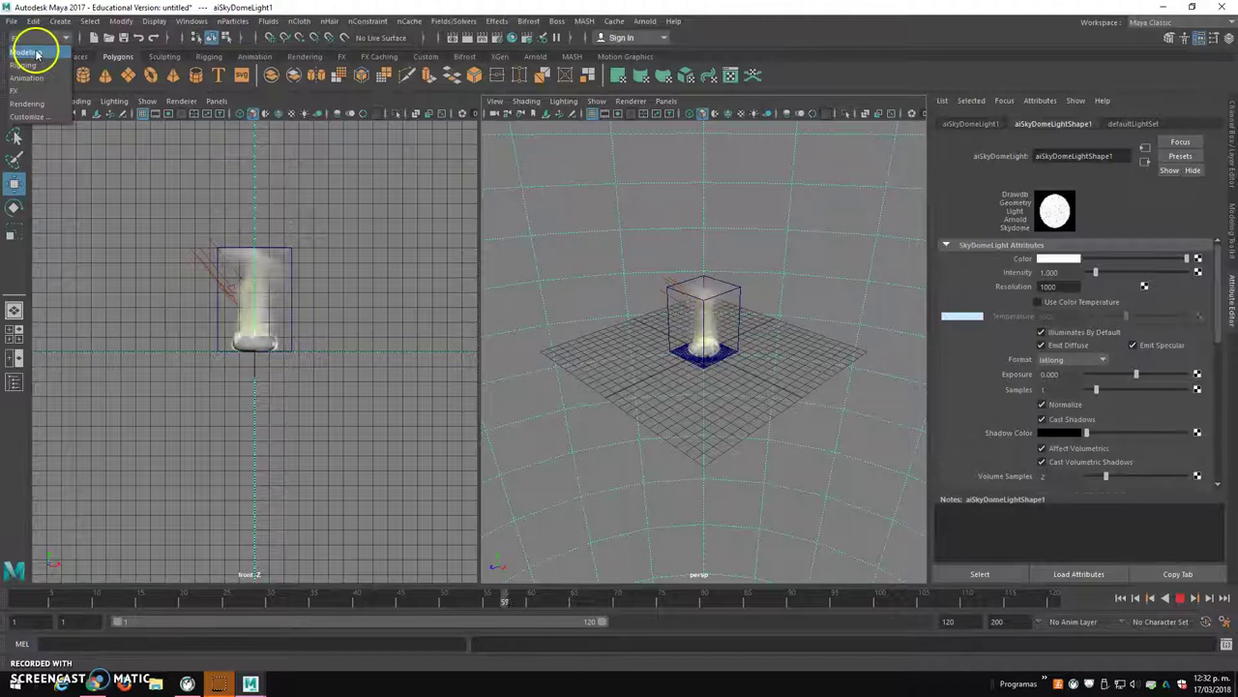
{"action": "left_click", "coordinate": [34, 105]}
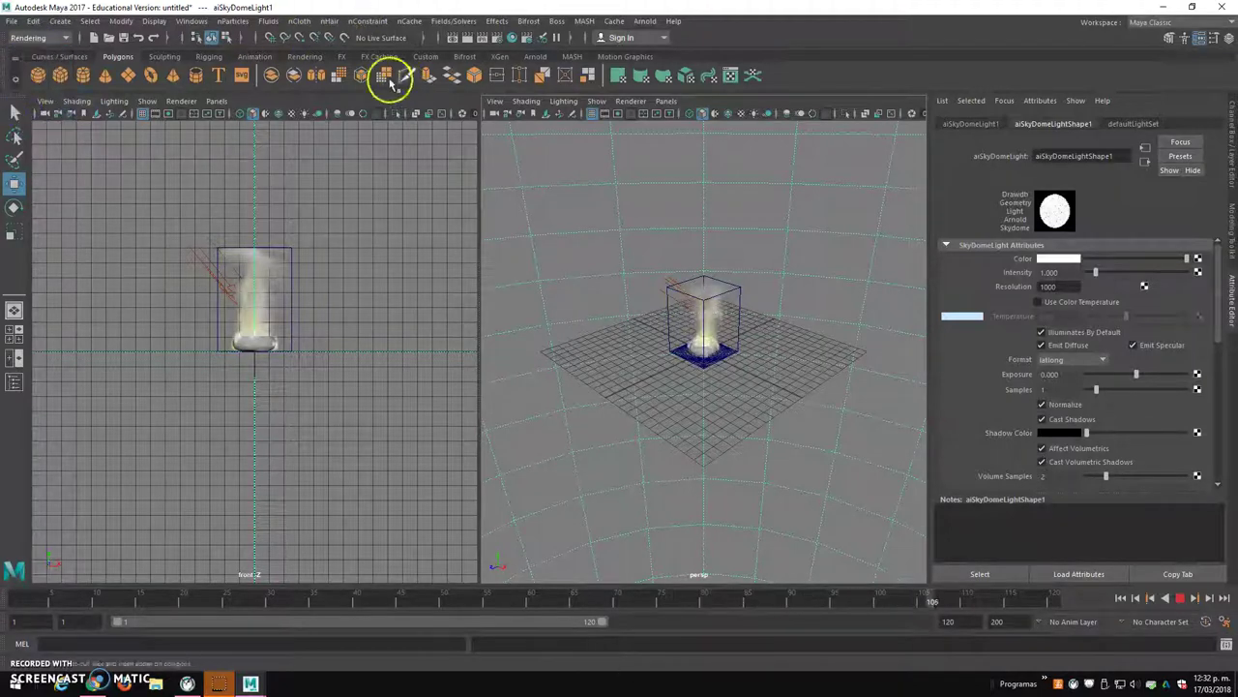
{"action": "key", "text": "Escape"}
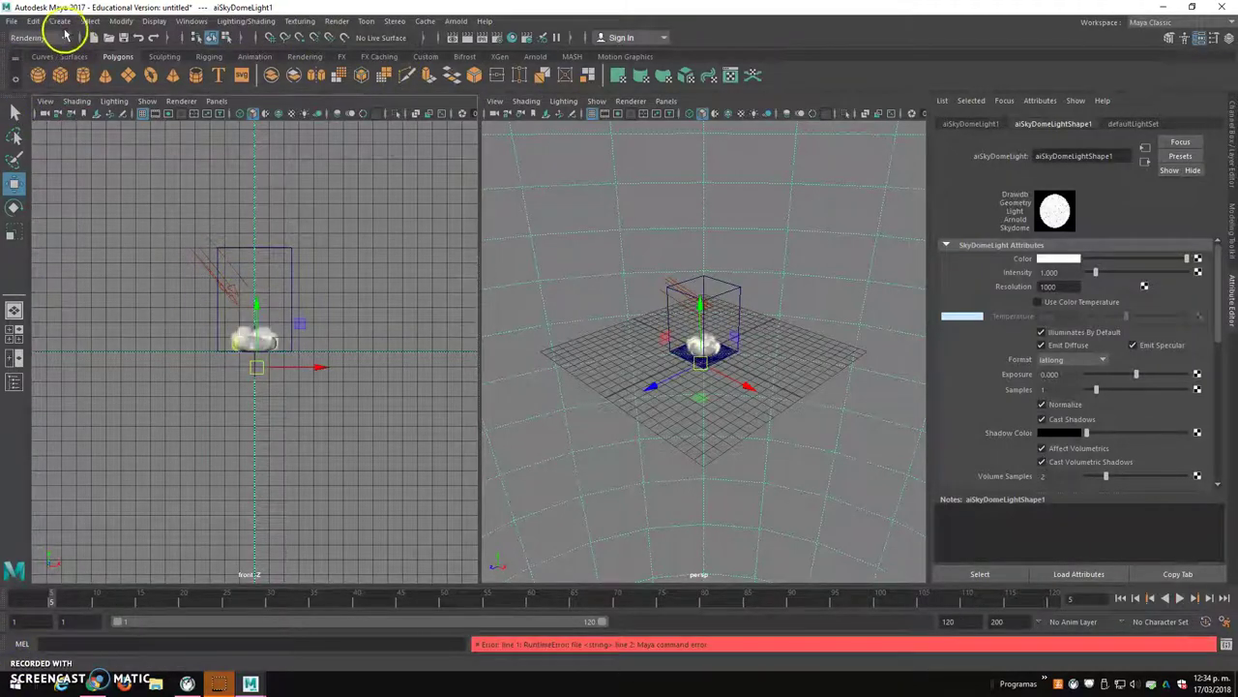
{"action": "left_click", "coordinate": [64, 41]}
{"action": "left_click", "coordinate": [31, 104]}
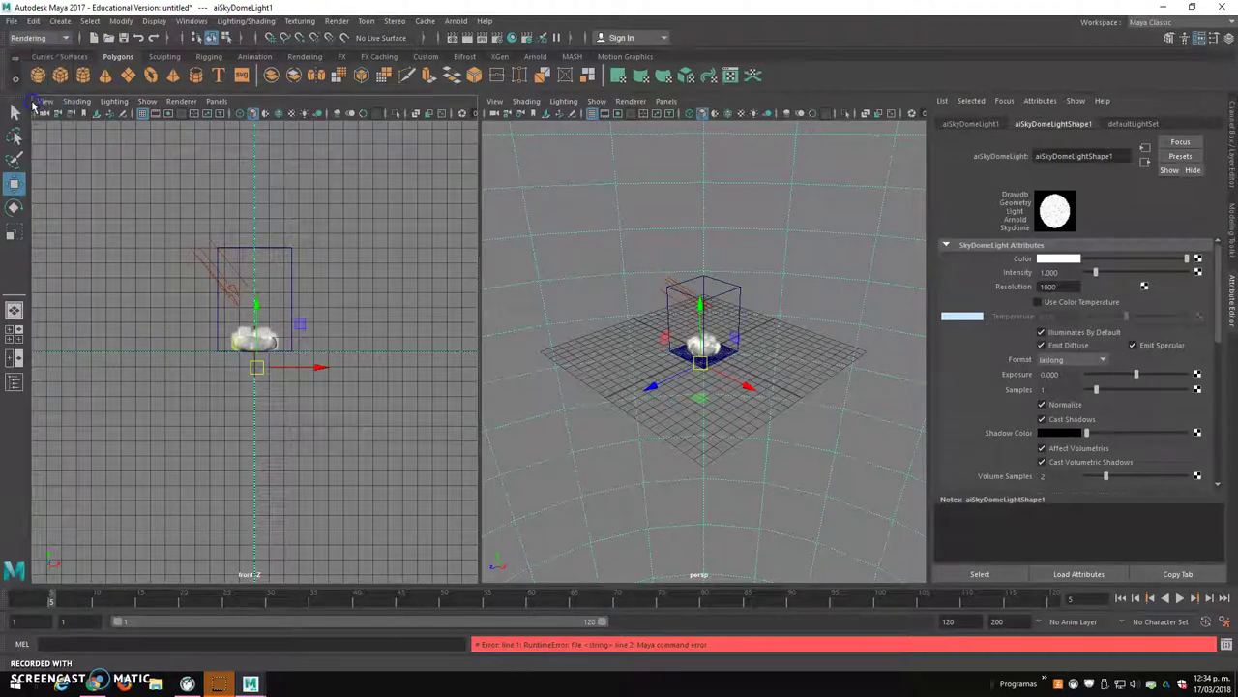
{"action": "left_click", "coordinate": [335, 21]}
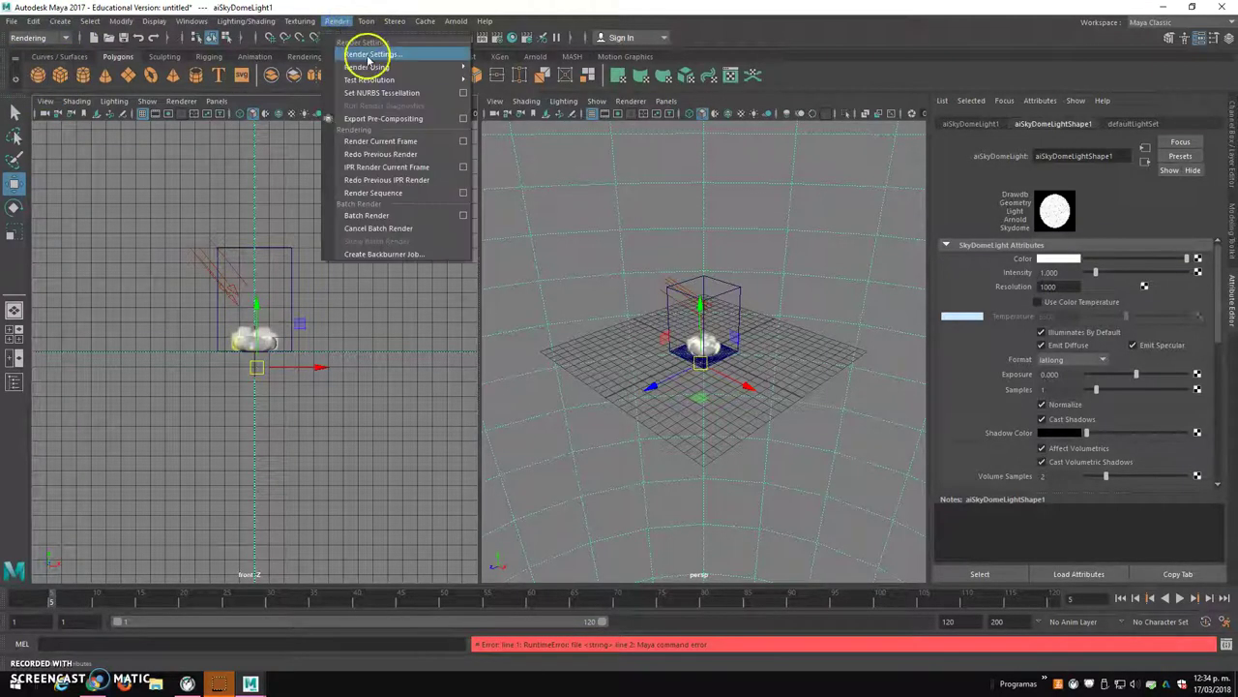
Step: In Render Settings, set the Common tab's Frame/Animation ext to name_#.ext
{"action": "left_click", "coordinate": [368, 60]}
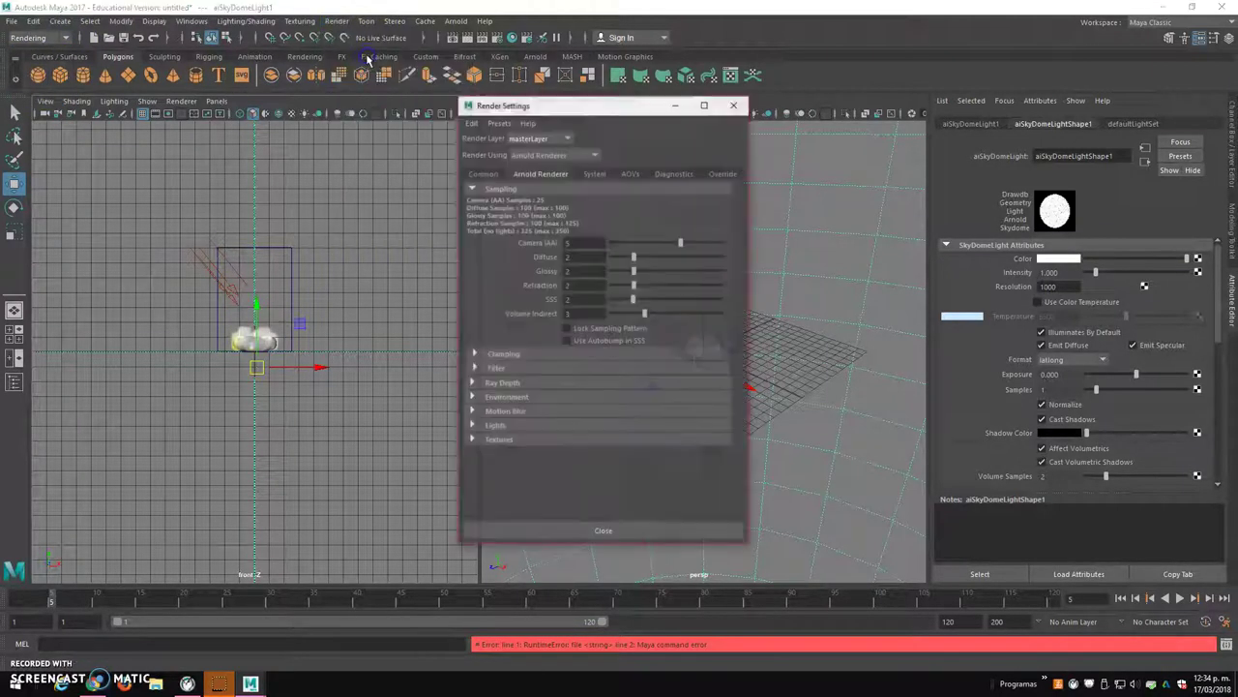
{"action": "left_click", "coordinate": [492, 174]}
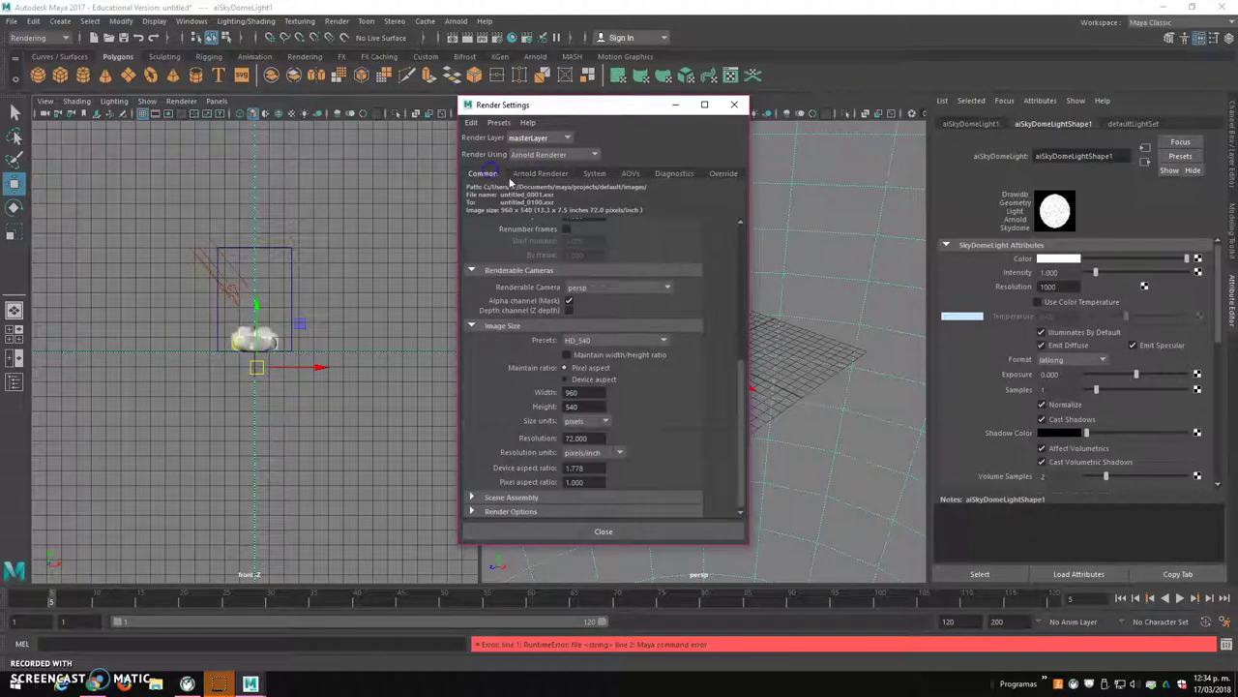
{"action": "scroll", "coordinate": [729, 245], "scroll_direction": "down", "scroll_amount": 2}
{"action": "scroll", "coordinate": [729, 244], "scroll_direction": "up", "scroll_amount": 1}
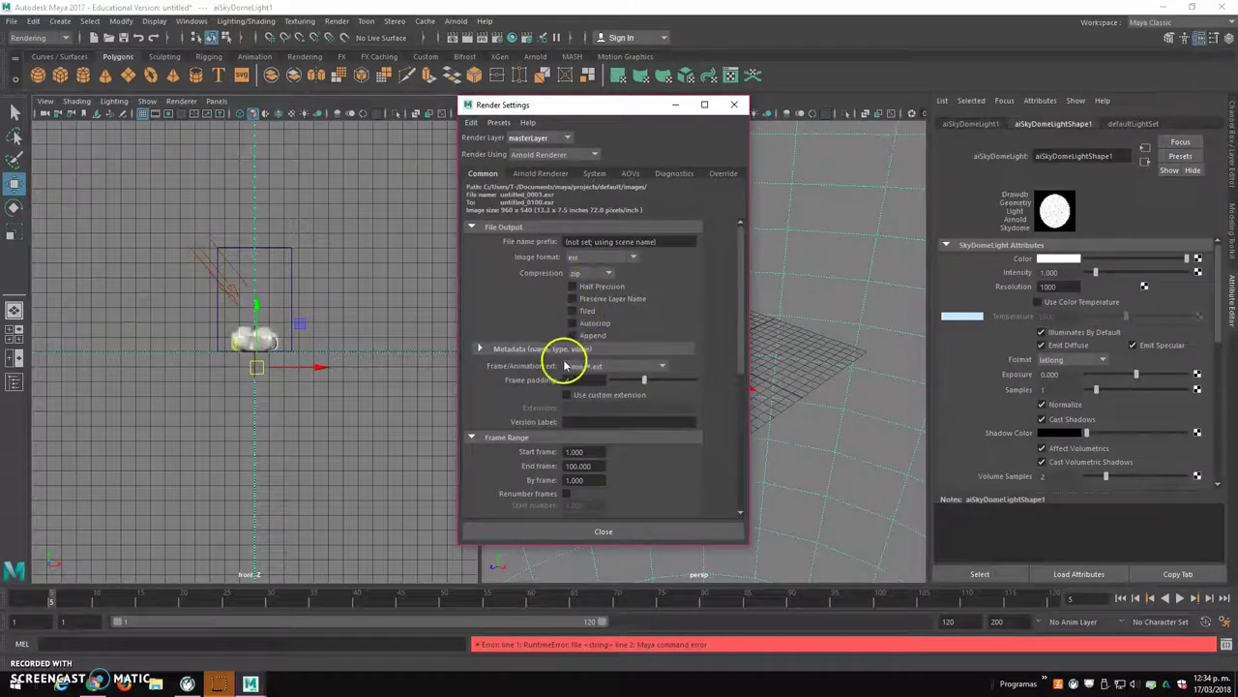
{"action": "left_click", "coordinate": [602, 366]}
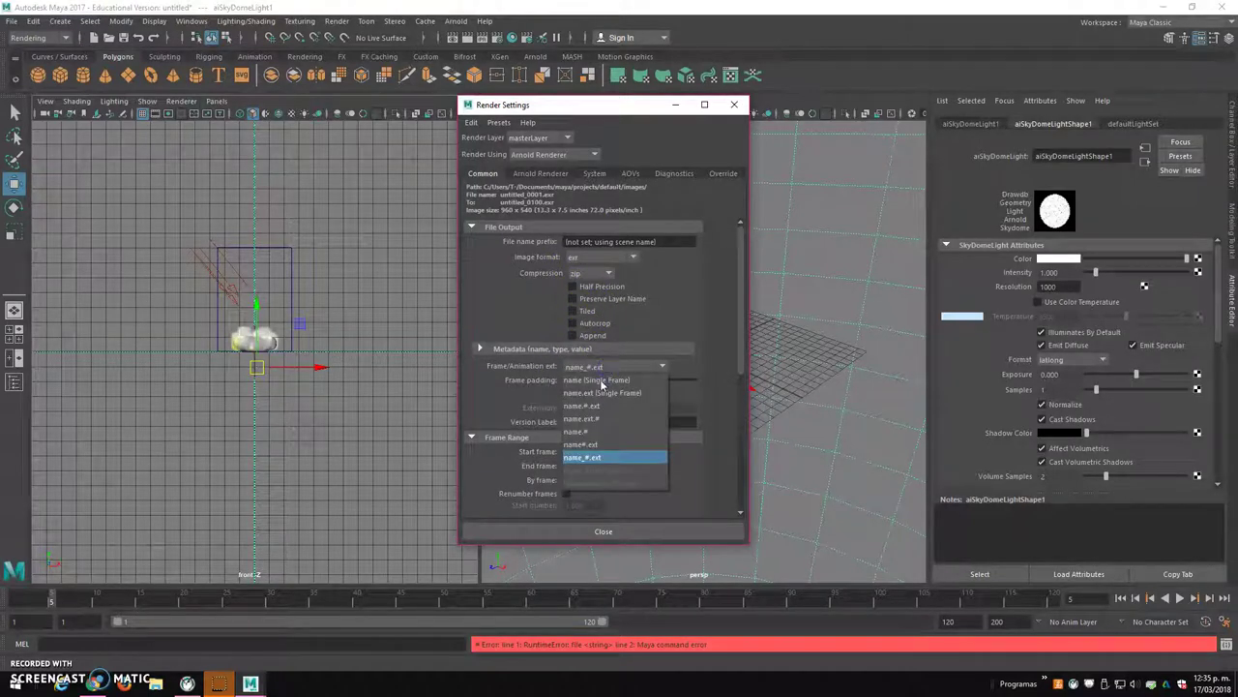
{"action": "left_click", "coordinate": [601, 460]}
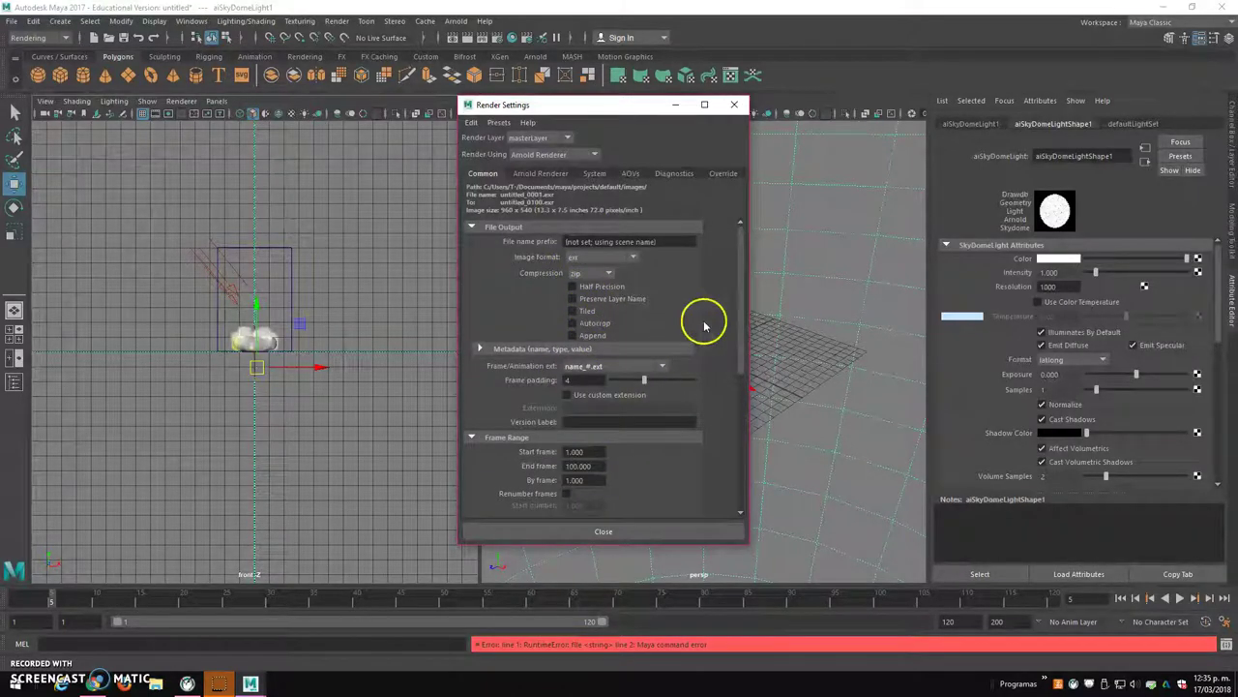
Step: Set the End frame to 20 and look over the remaining Common output settings
{"action": "left_click_drag", "start_coordinate": [742, 312], "coordinate": [744, 387]}
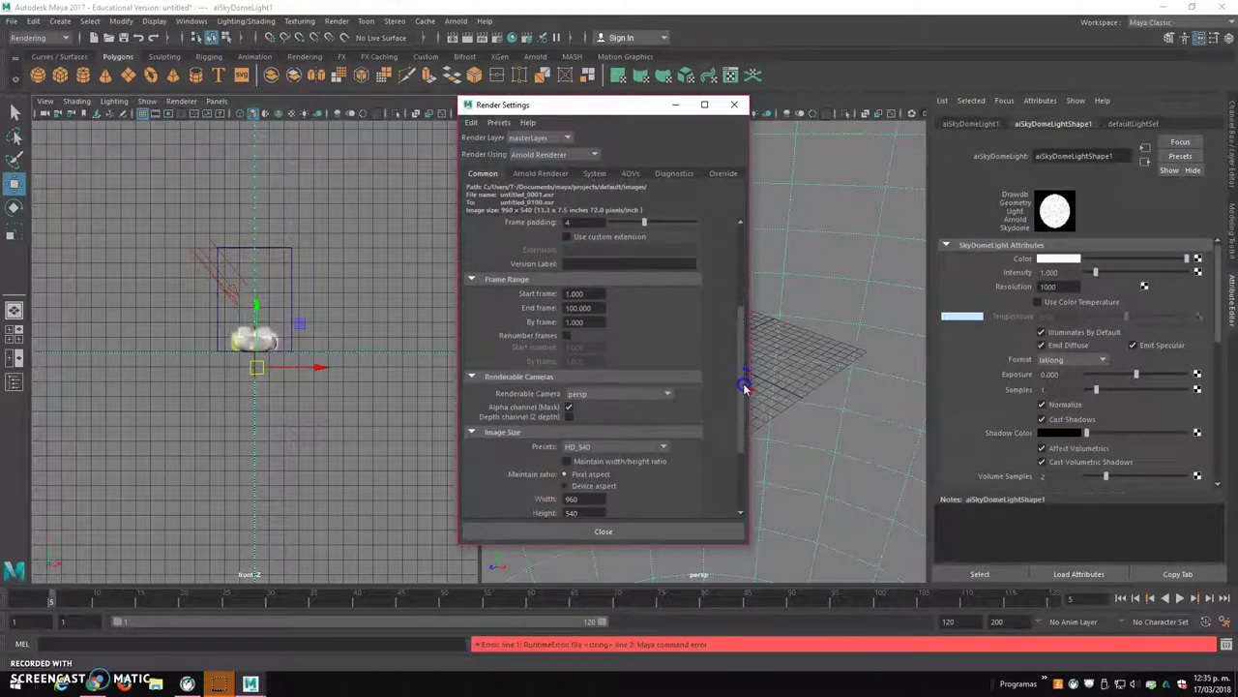
{"action": "left_click_drag", "start_coordinate": [605, 309], "coordinate": [532, 306]}
{"action": "scroll", "coordinate": [740, 354], "scroll_direction": "down", "scroll_amount": 1}
{"action": "scroll", "coordinate": [741, 355], "scroll_direction": "down", "scroll_amount": 1}
{"action": "scroll", "coordinate": [740, 354], "scroll_direction": "down", "scroll_amount": 1}
{"action": "scroll", "coordinate": [740, 355], "scroll_direction": "down", "scroll_amount": 1}
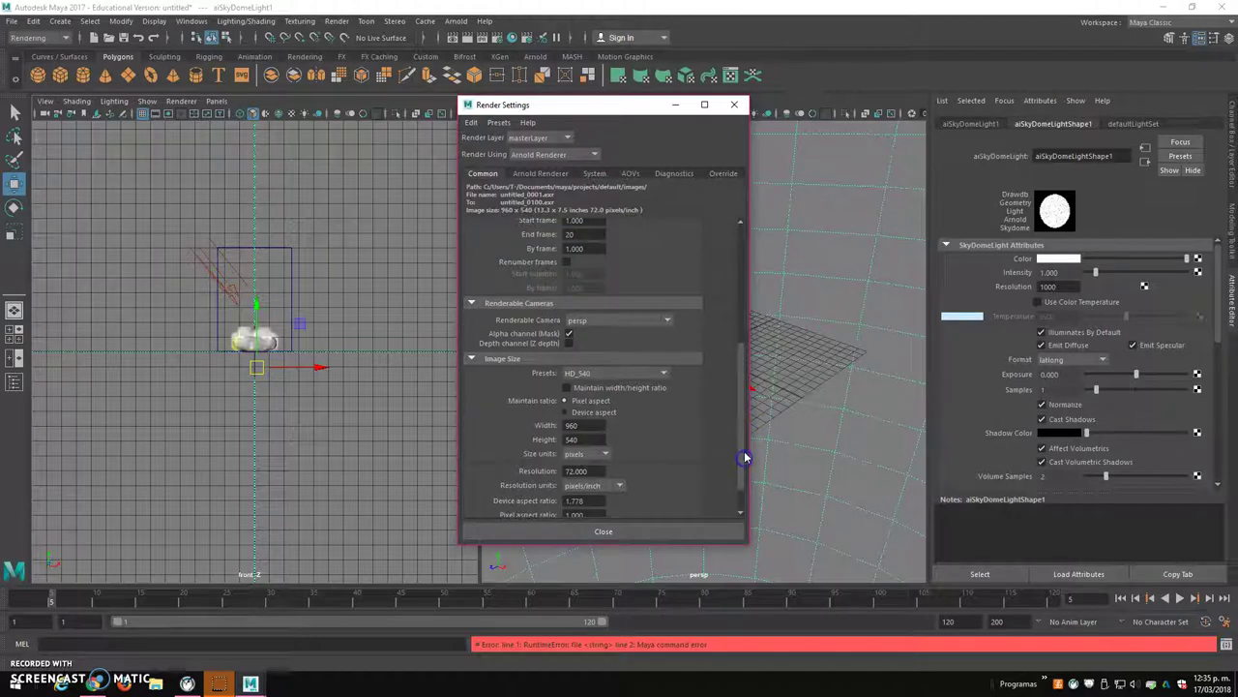
{"action": "left_click_drag", "start_coordinate": [745, 457], "coordinate": [738, 494]}
{"action": "scroll", "coordinate": [738, 455], "scroll_direction": "up", "scroll_amount": 3}
{"action": "scroll", "coordinate": [730, 426], "scroll_direction": "up", "scroll_amount": 2}
{"action": "scroll", "coordinate": [609, 445], "scroll_direction": "down", "scroll_amount": 5}
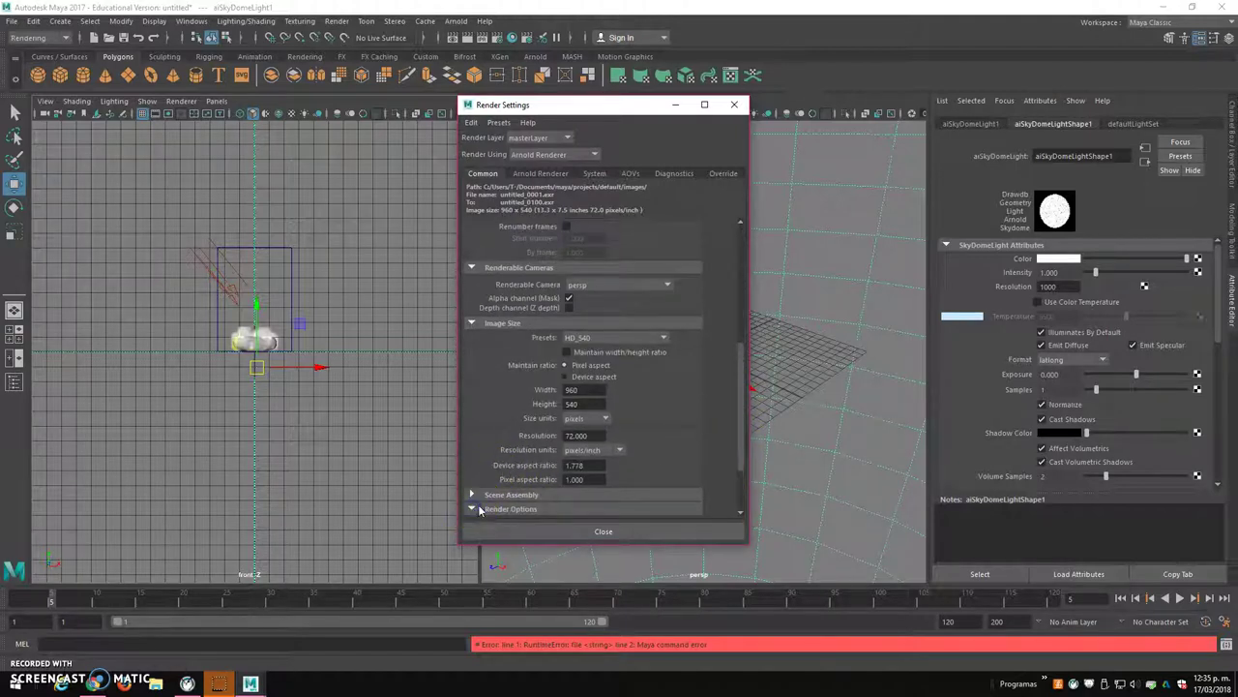
{"action": "left_click_drag", "start_coordinate": [740, 419], "coordinate": [737, 243]}
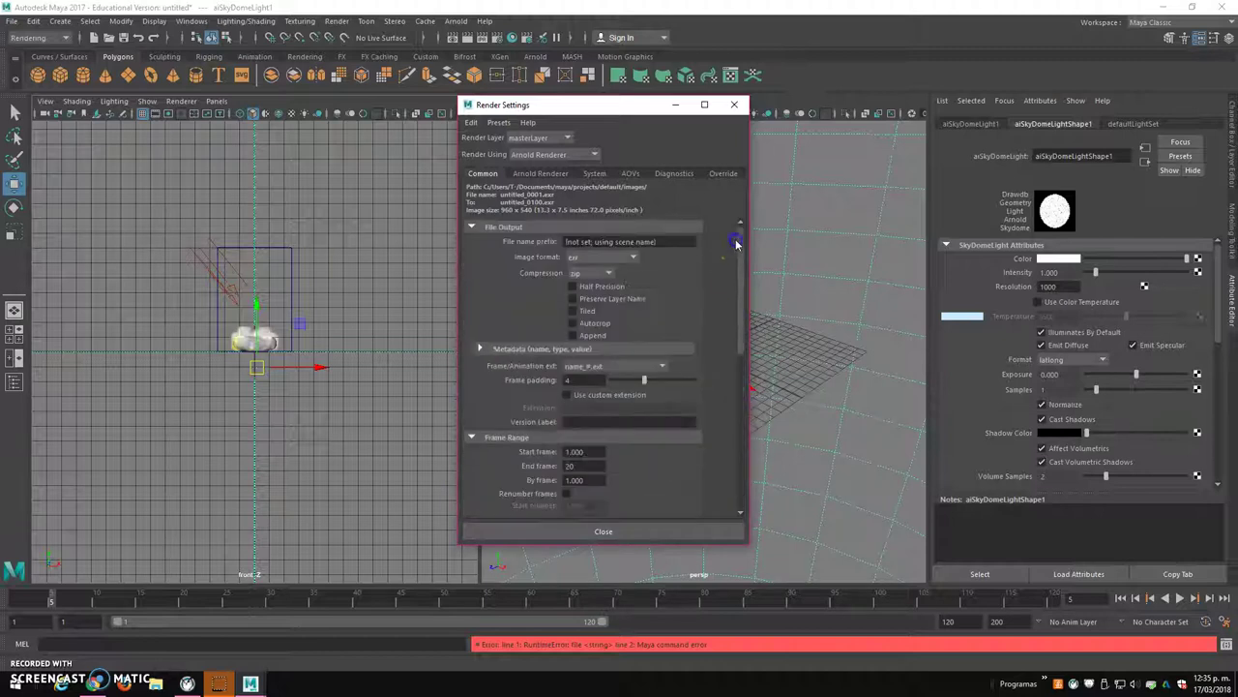
Step: Review the Arnold sampling: Camera (AA) 5, Volume Indirect 3, 325 total samples
{"action": "left_click", "coordinate": [542, 175]}
{"action": "left_click", "coordinate": [569, 243]}
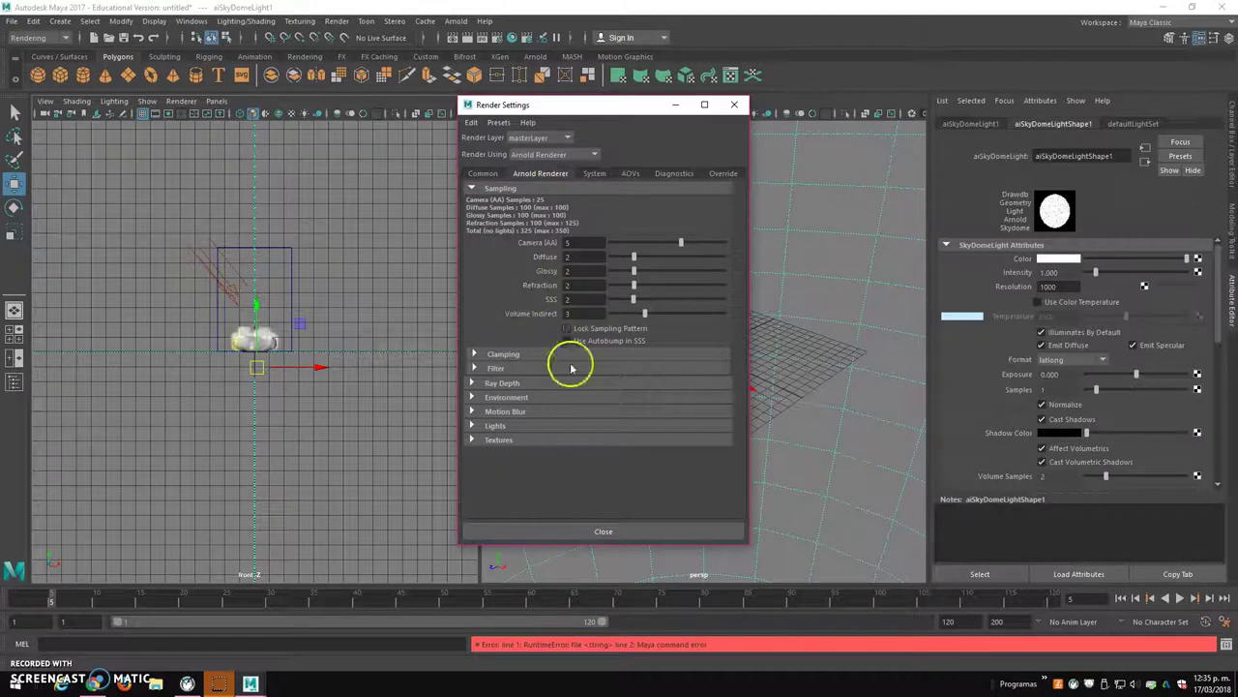
{"action": "left_click", "coordinate": [498, 354]}
{"action": "left_click", "coordinate": [499, 354]}
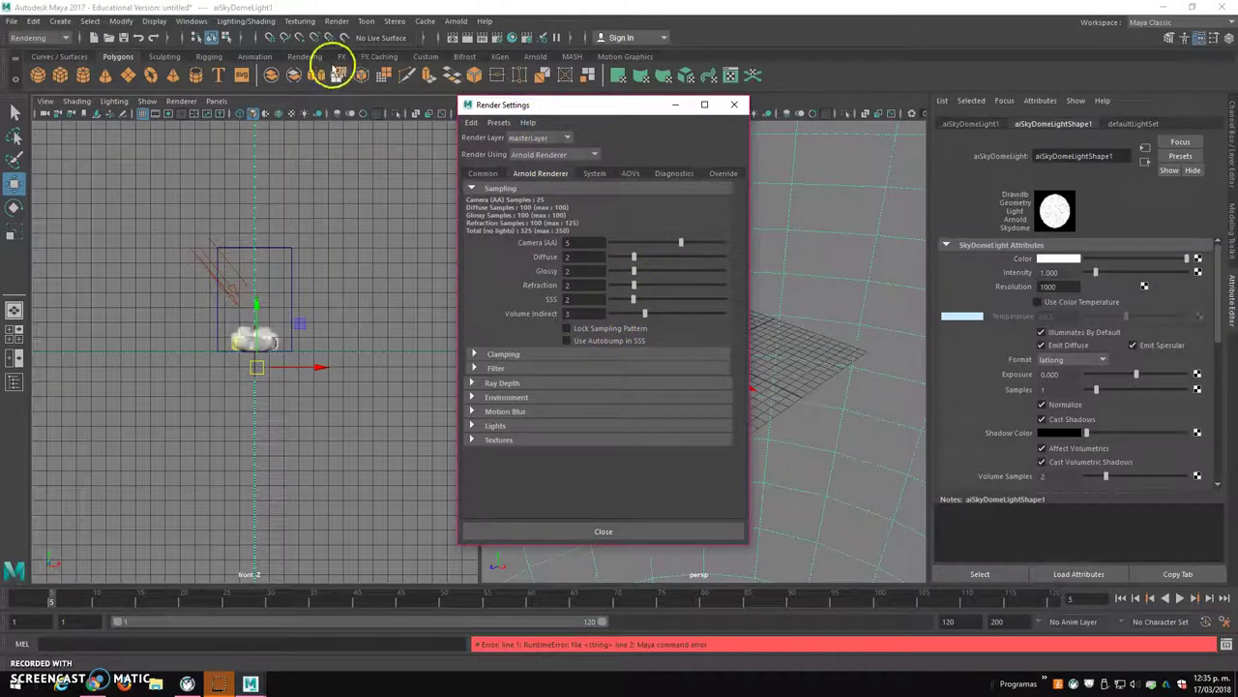
{"action": "left_click", "coordinate": [336, 20]}
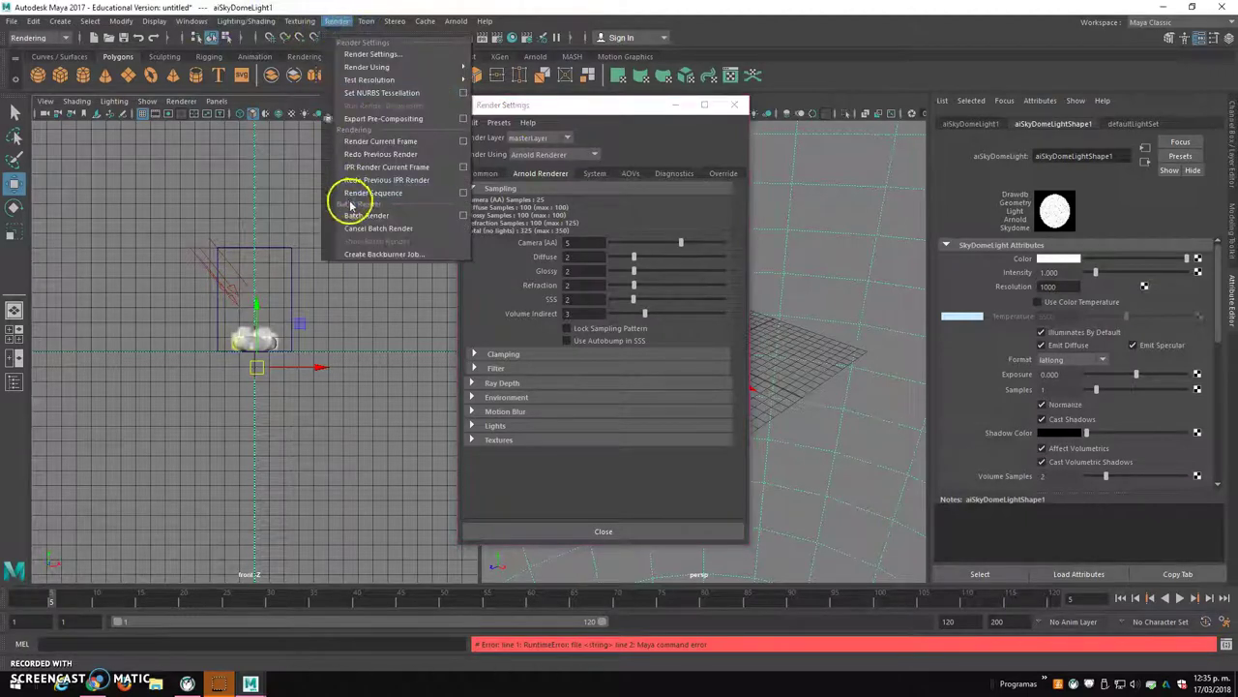
Step: Render the frame 1–20 image sequence using the Render Sequence options
{"action": "left_click", "coordinate": [461, 193]}
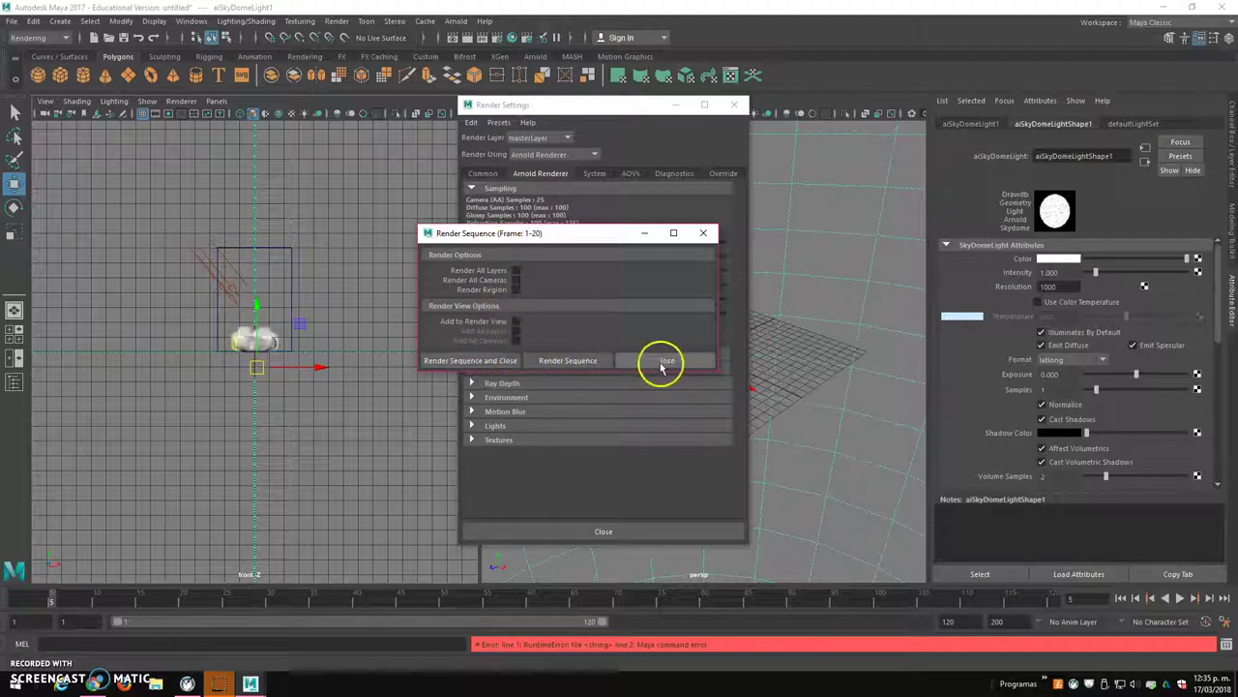
{"action": "left_click", "coordinate": [498, 361]}
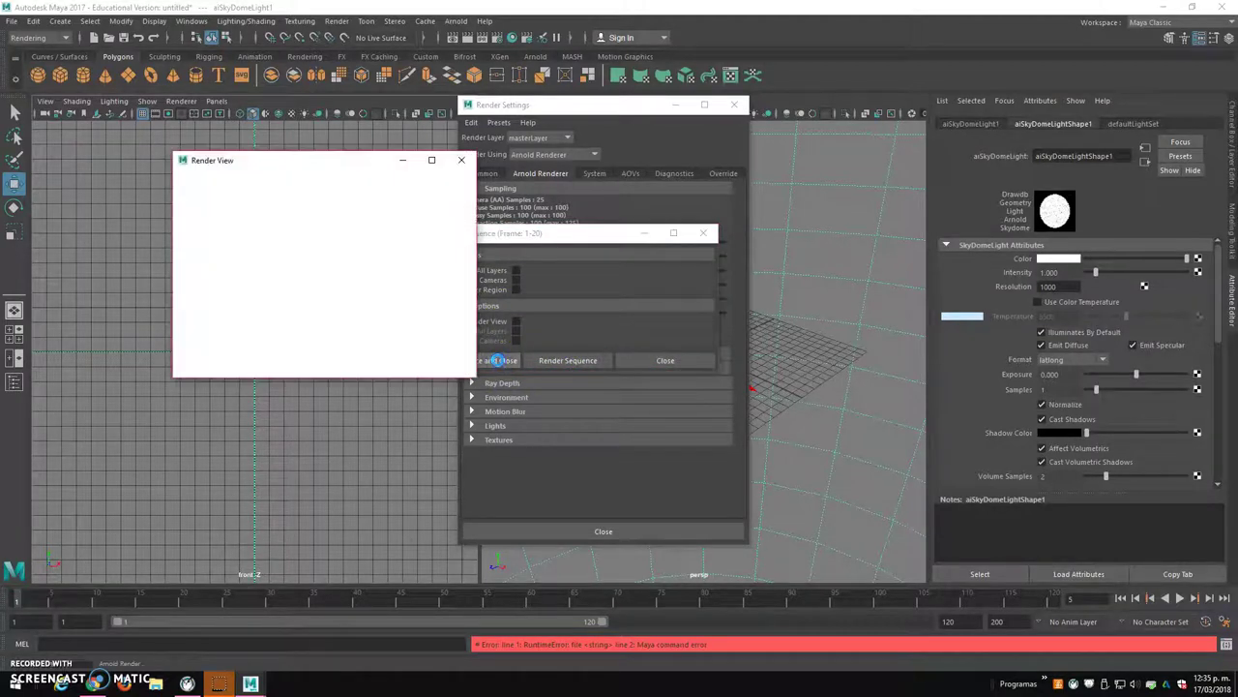